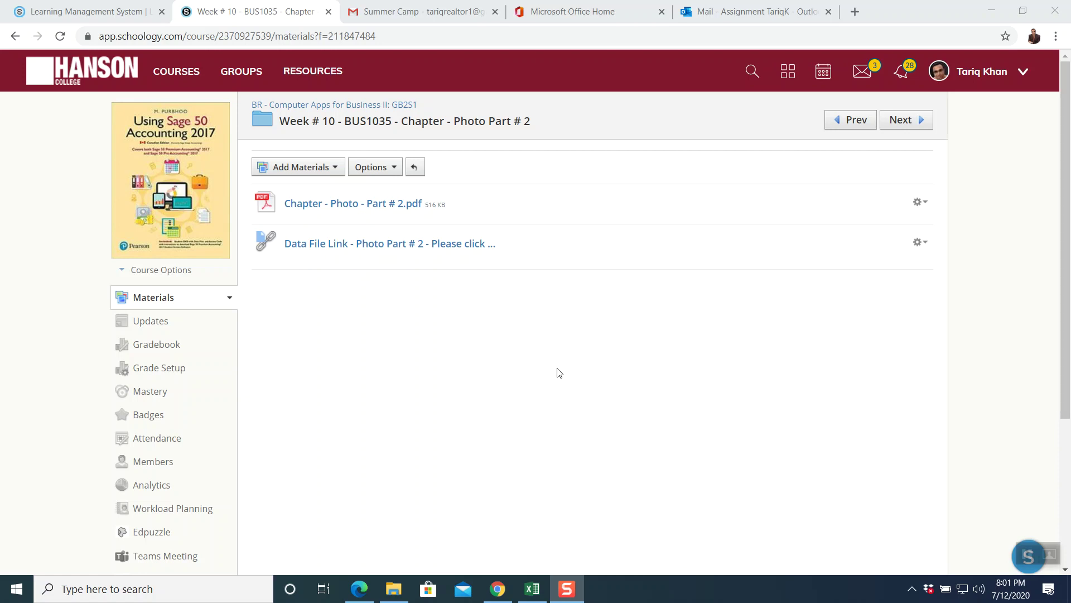
# - Download Chapter PHOTO Part # 2.zip (2.7 MB) from Google Drive via the Photo Part # 2 data link
pyautogui.click(359, 250)
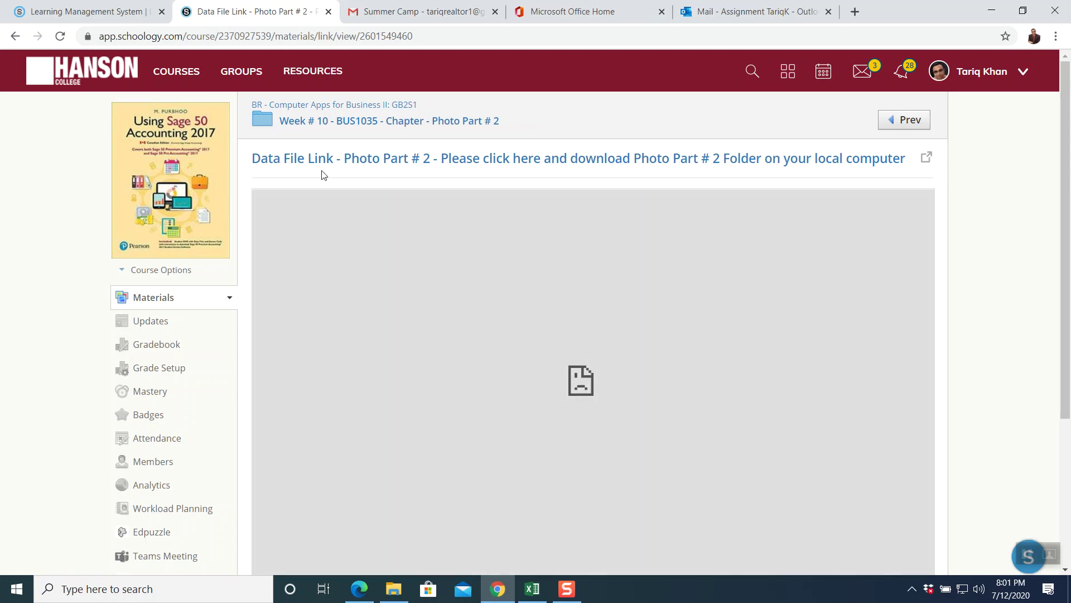
pyautogui.click(572, 160)
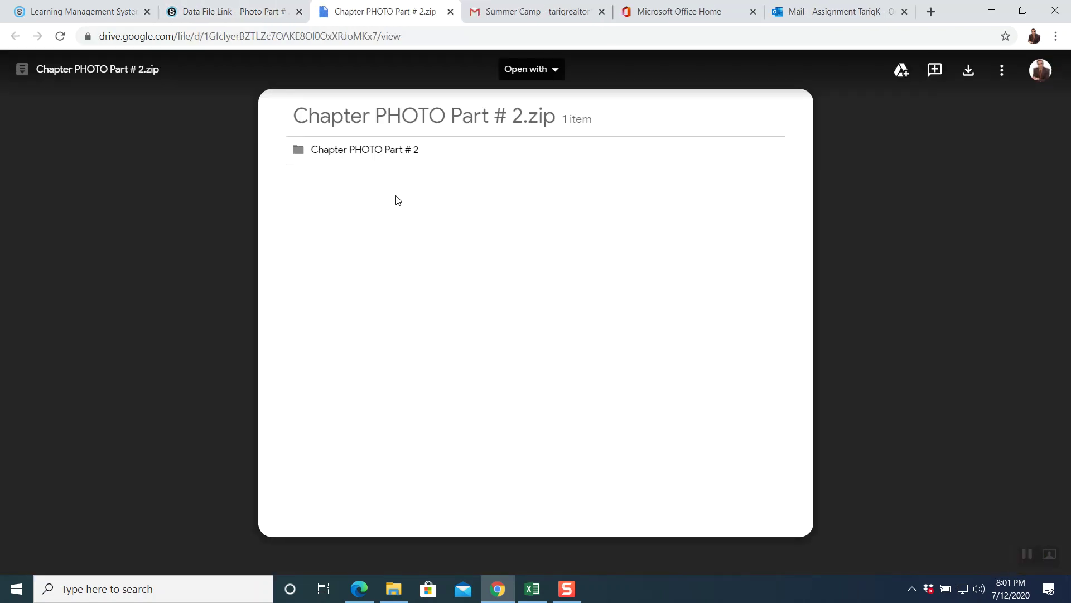
pyautogui.click(968, 83)
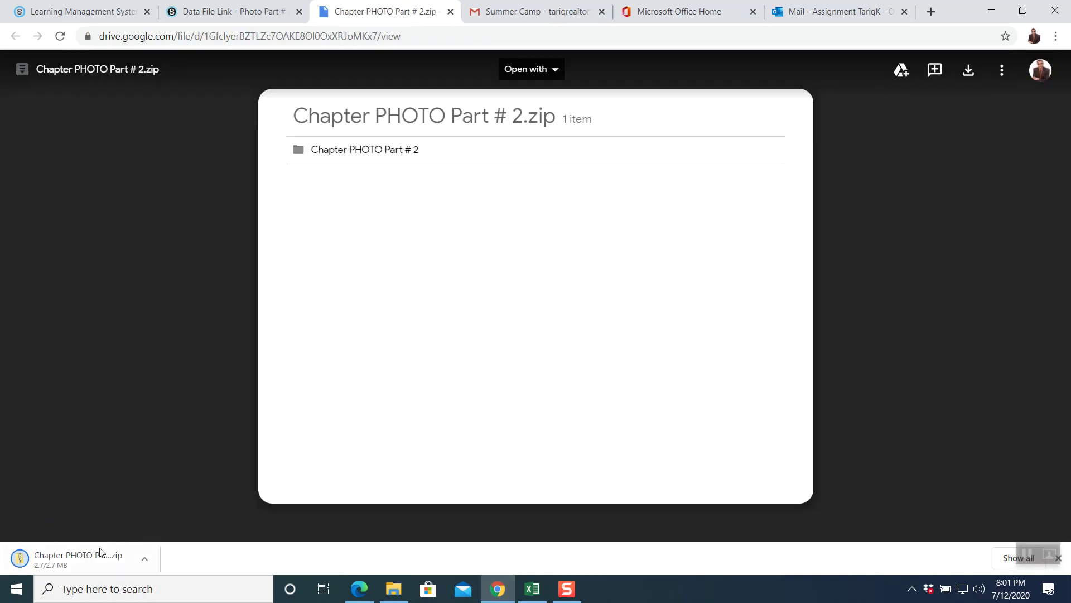
# - Extract Chapter PHOTO Part # 2.zip in Downloads into a new Chapter PHOTO Part # 2 folder
pyautogui.click(402, 589)
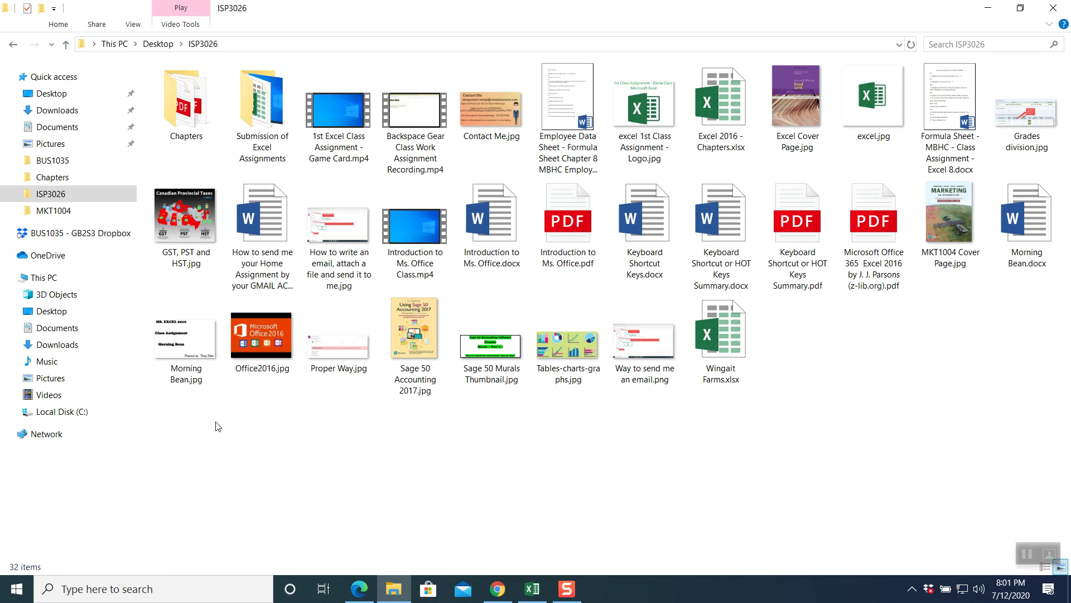
pyautogui.click(53, 114)
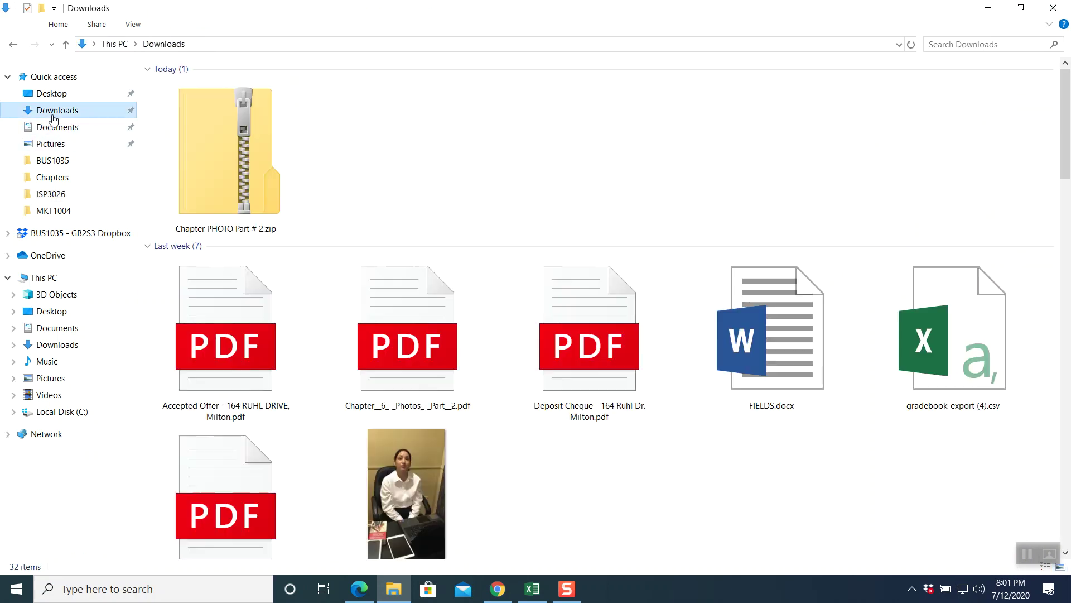
pyautogui.moveTo(256, 138)
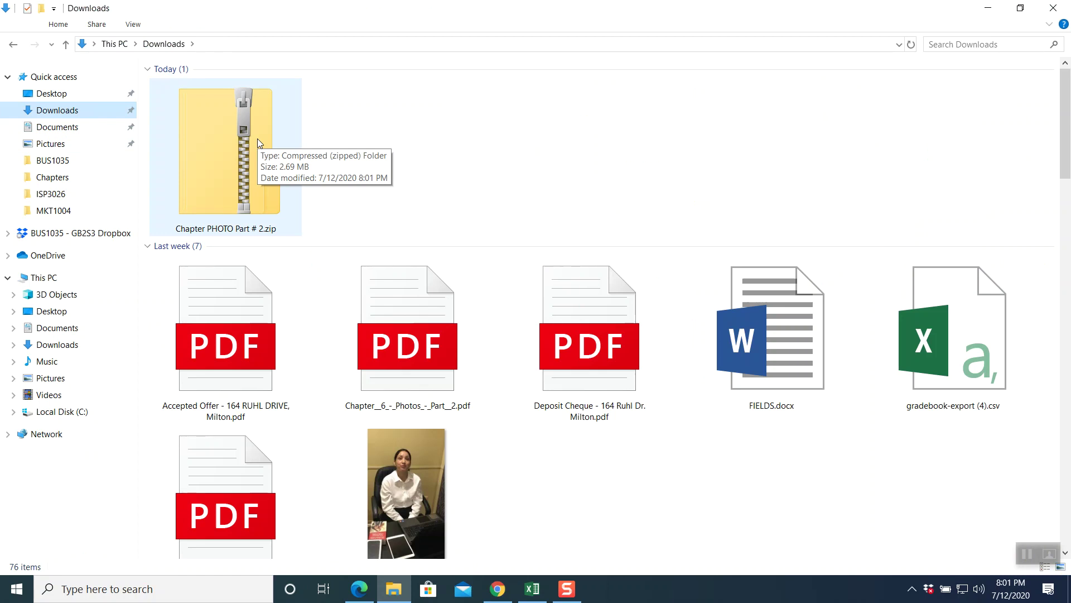
pyautogui.rightClick(257, 139)
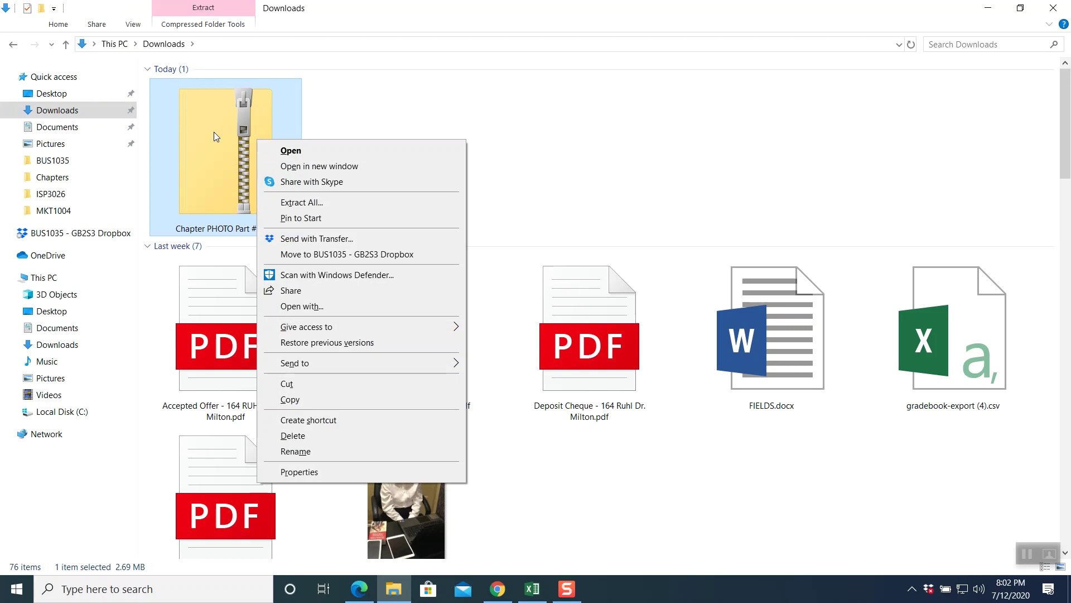
pyautogui.click(282, 198)
pyautogui.click(642, 436)
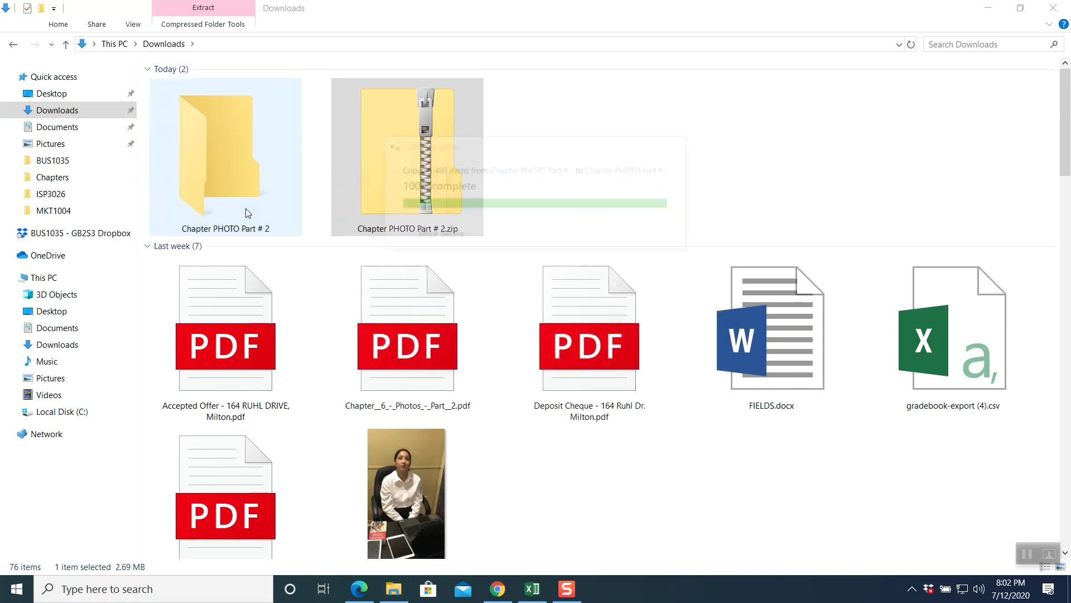
pyautogui.click(68, 45)
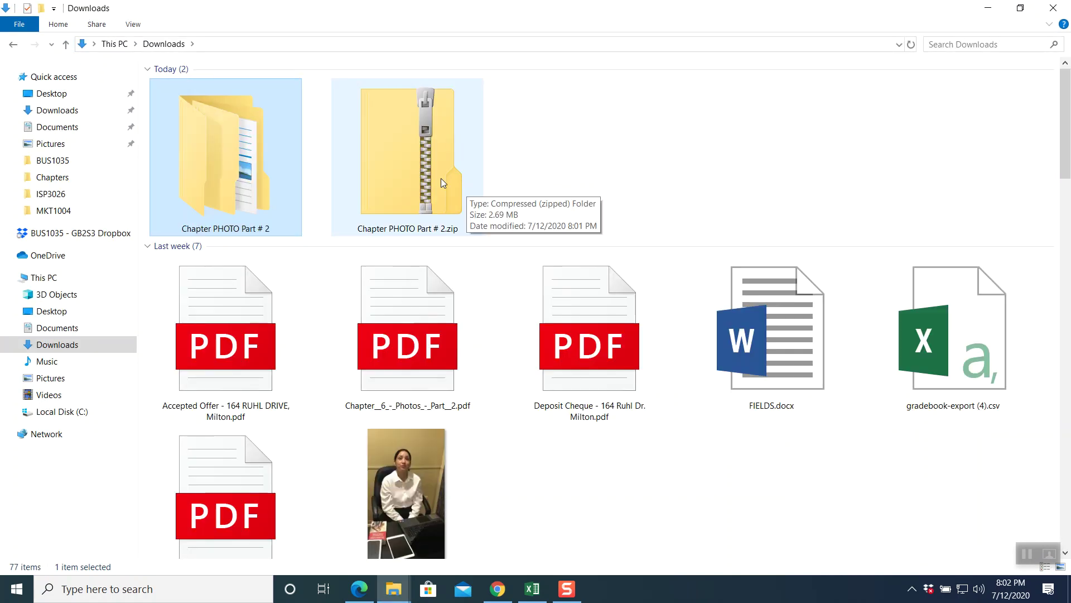
# - Open PHOTO.SAI from Chapter PHOTO Part # 2 > Chapter PHOTO Part # 2 > PHOTO in Sage 50
pyautogui.doubleClick(276, 170)
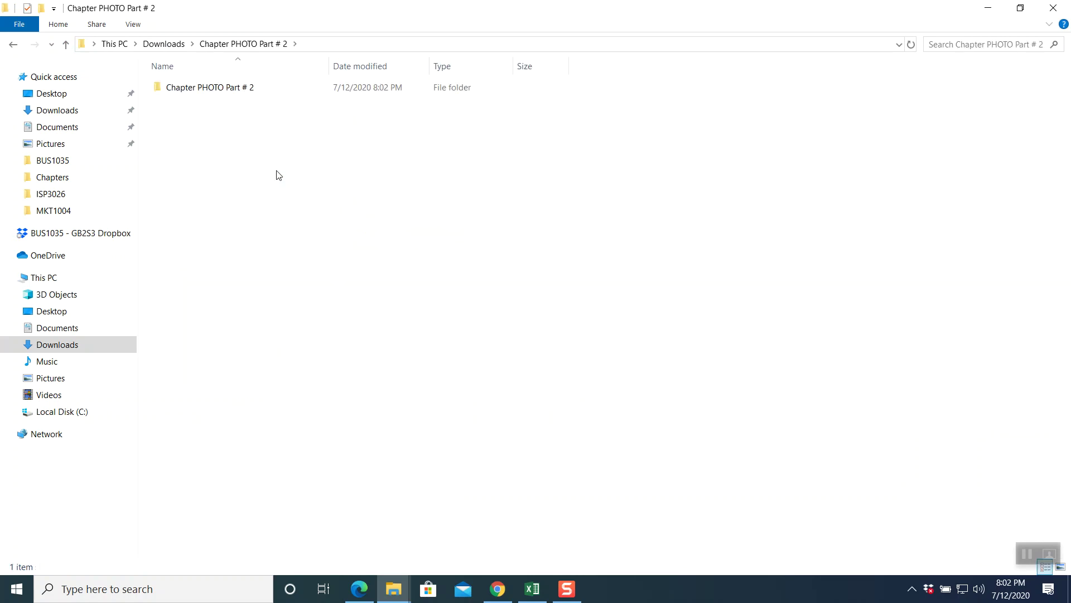
pyautogui.click(214, 90)
pyautogui.doubleClick(214, 90)
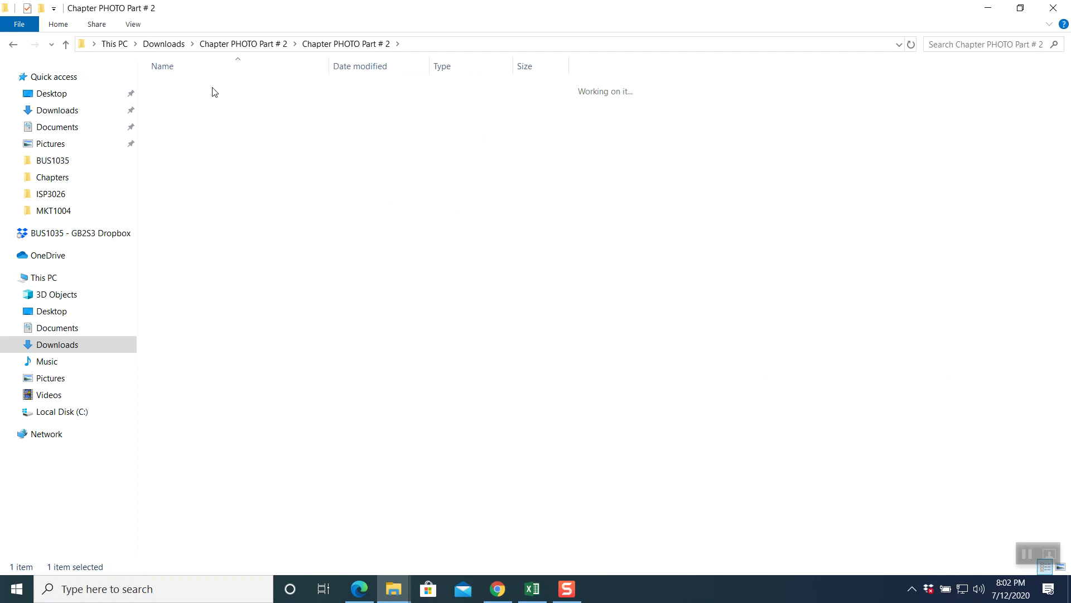
pyautogui.doubleClick(196, 93)
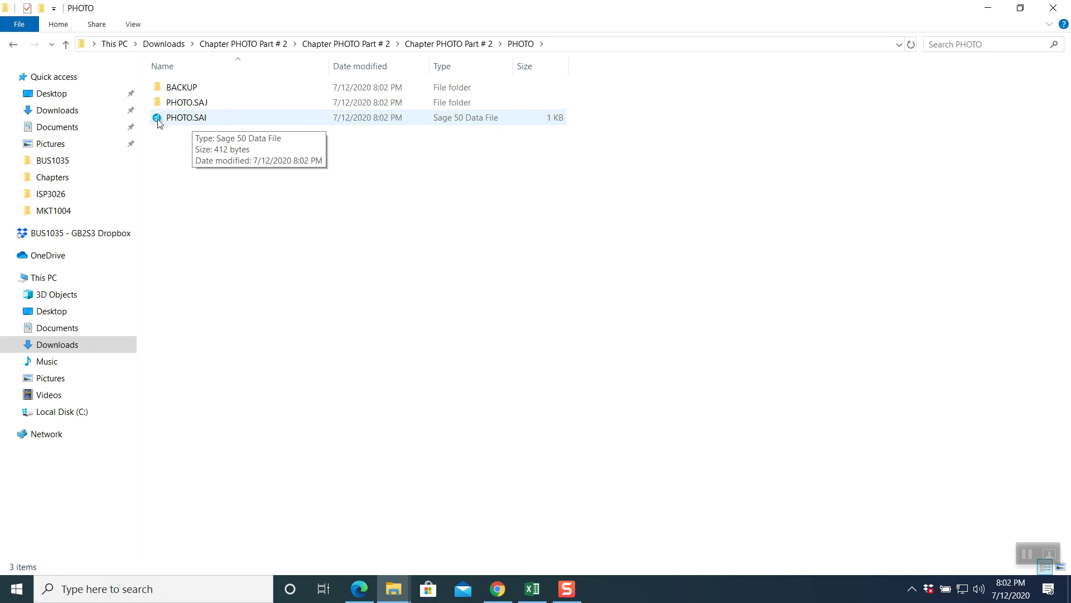
pyautogui.click(197, 122)
pyautogui.doubleClick(197, 118)
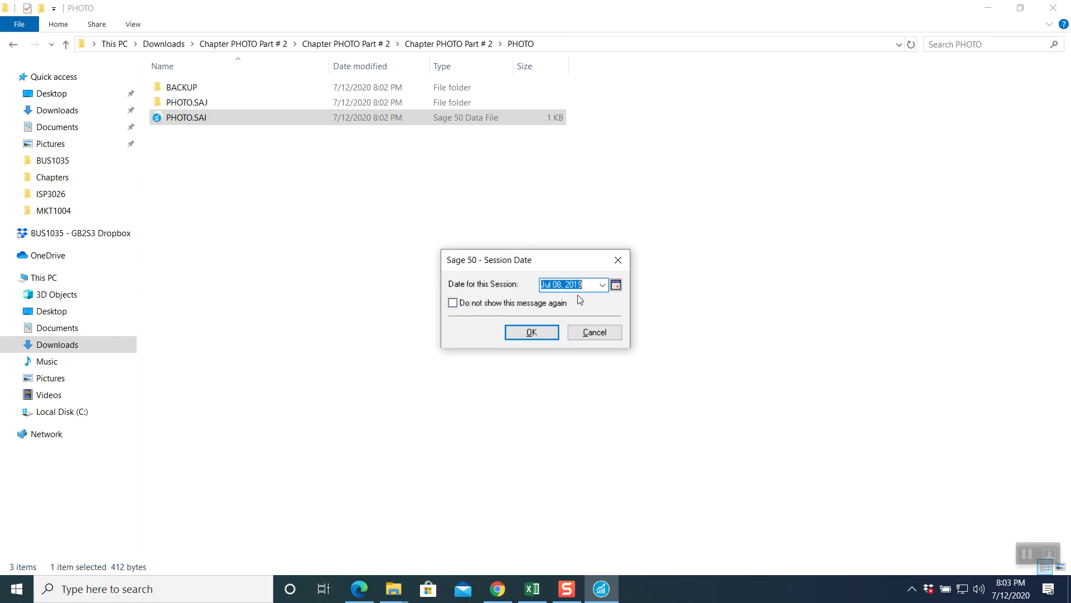
# - Accept the Jul 08, 2019 session date, then view the Payables and Receivables areas
pyautogui.click(544, 333)
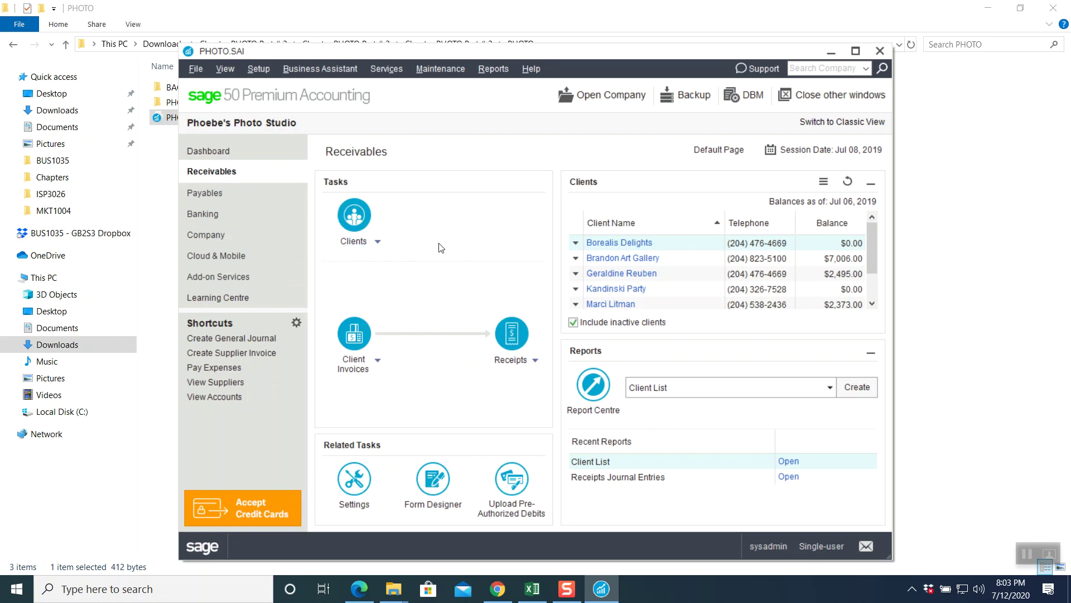
pyautogui.click(222, 195)
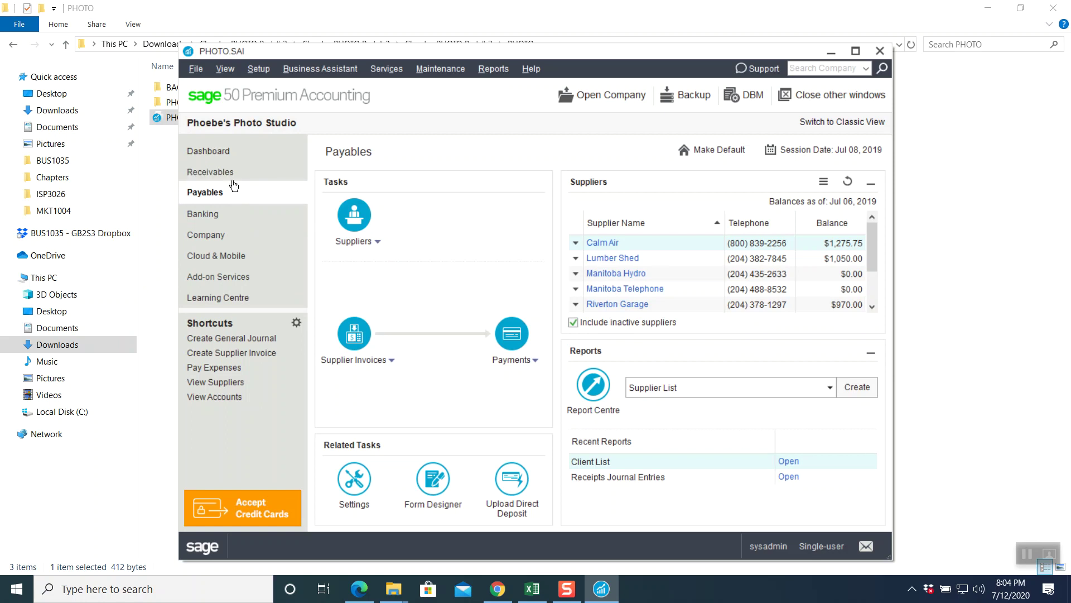
pyautogui.click(232, 172)
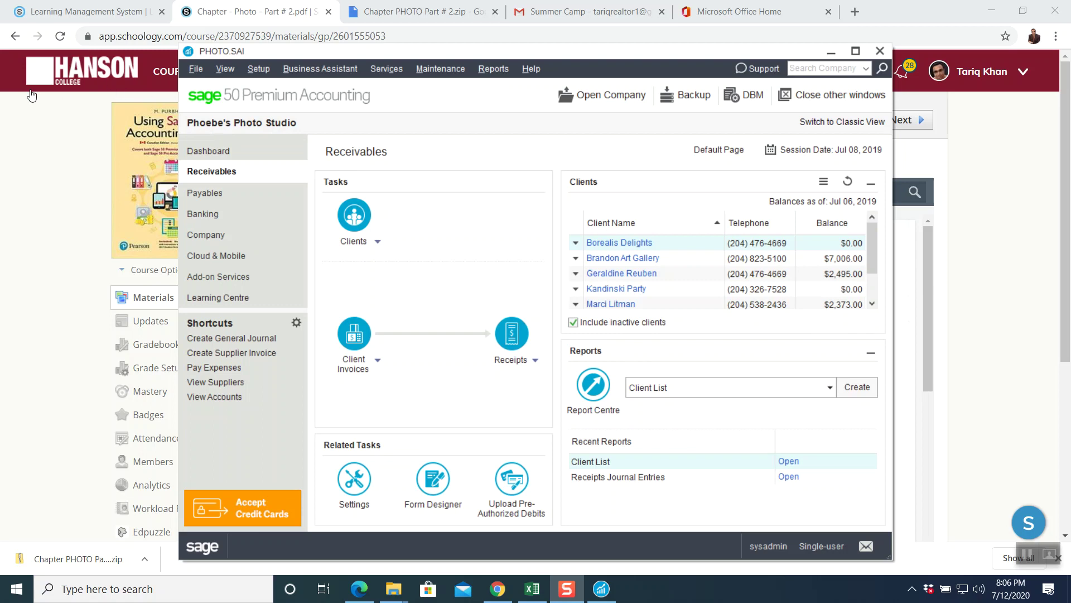
# - Show Chapter - Photo - Part # 2.pdf at page 187, listing transactions 13 to 17
pyautogui.click(31, 109)
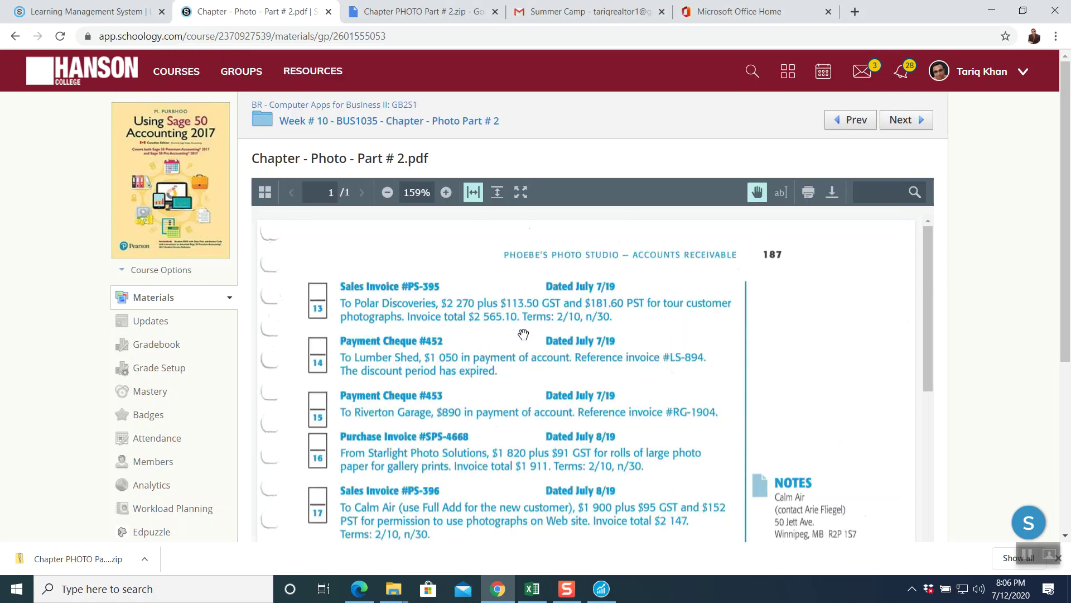
pyautogui.moveTo(1066, 244); pyautogui.dragTo(1066, 249)
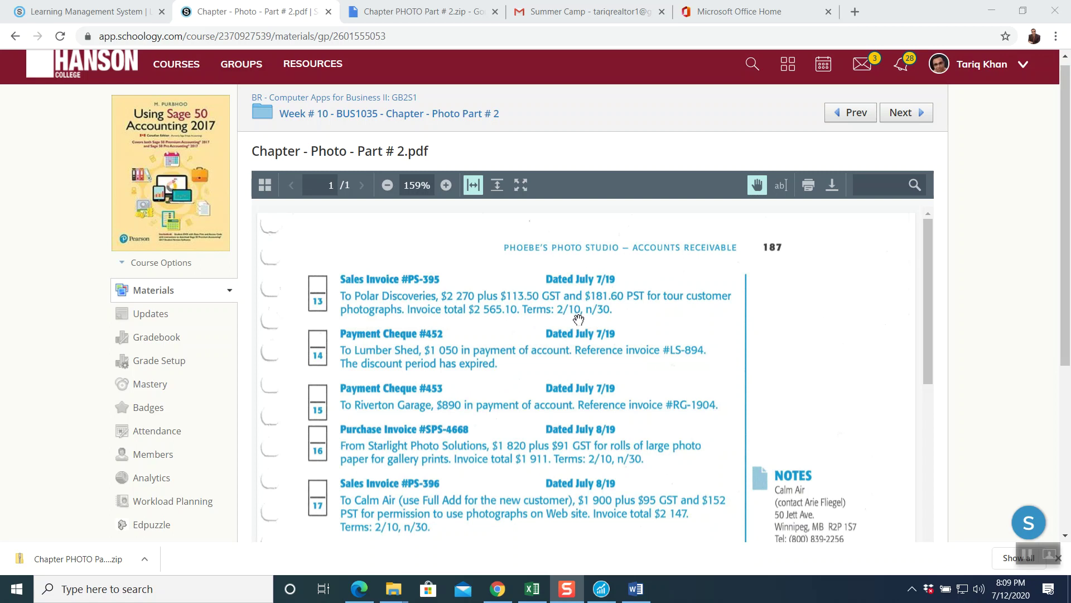
# - Show the Word notes explaining 2/10, n/30 terms and the Pay Later answer
pyautogui.click(635, 587)
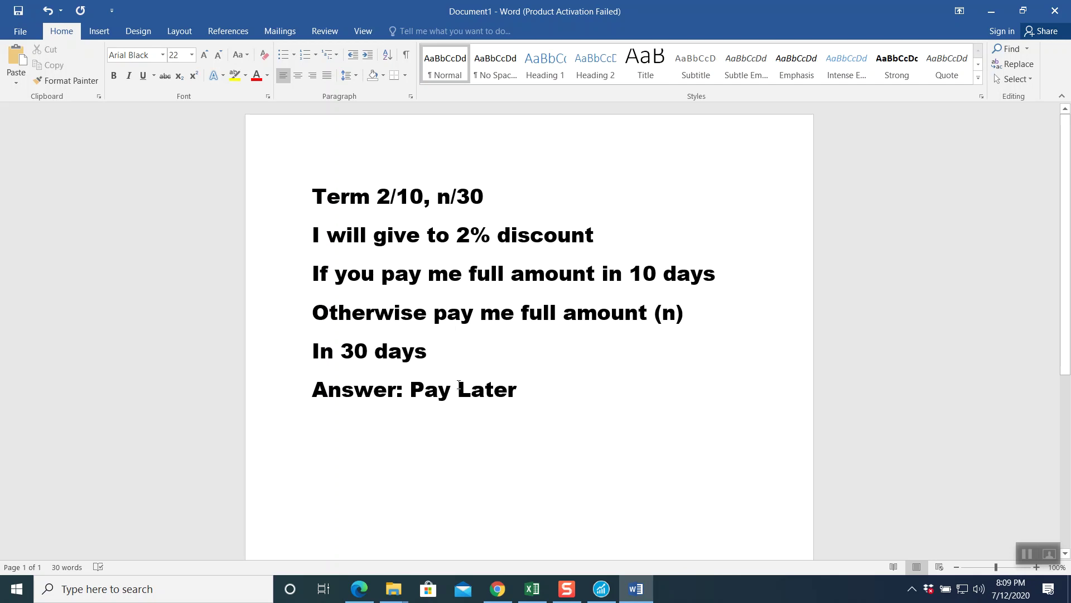
# - Create a Pay Later client invoice numbered PS-395 and dated Jul 07, 2019
pyautogui.click(601, 588)
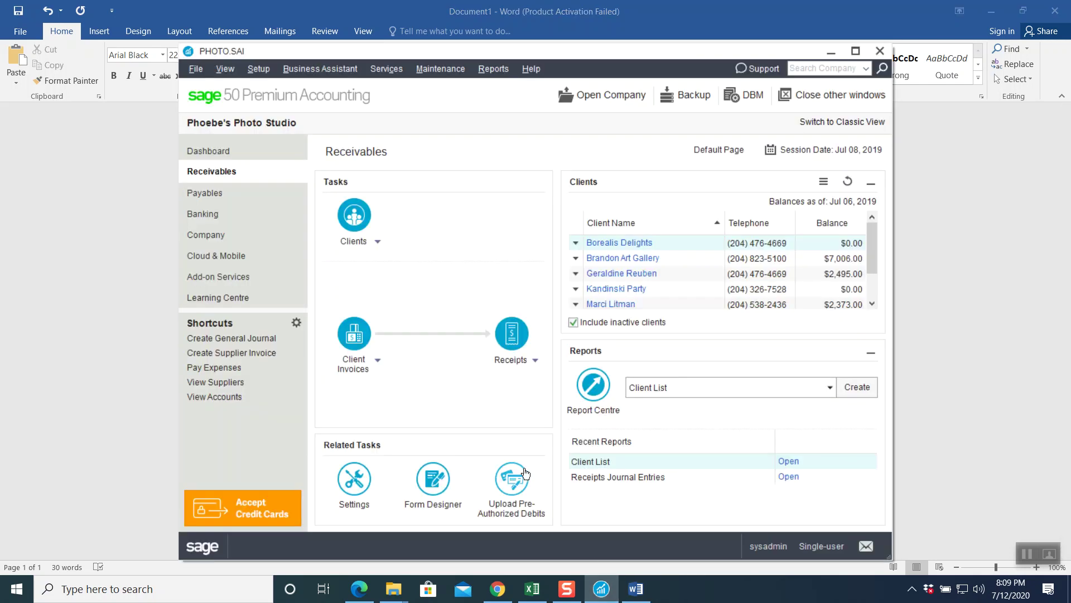
pyautogui.click(498, 588)
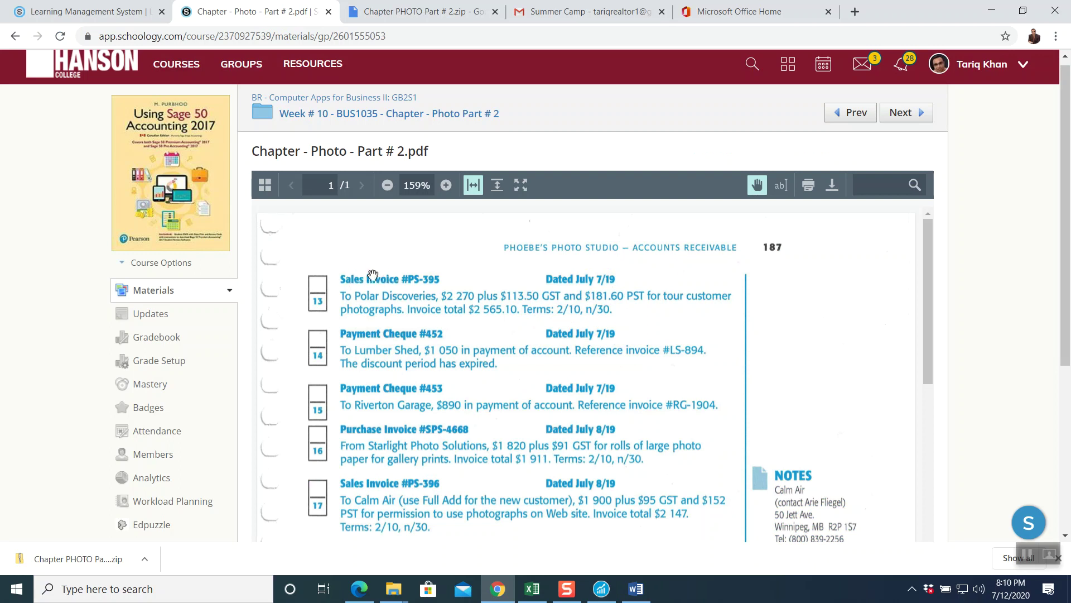
pyautogui.click(600, 588)
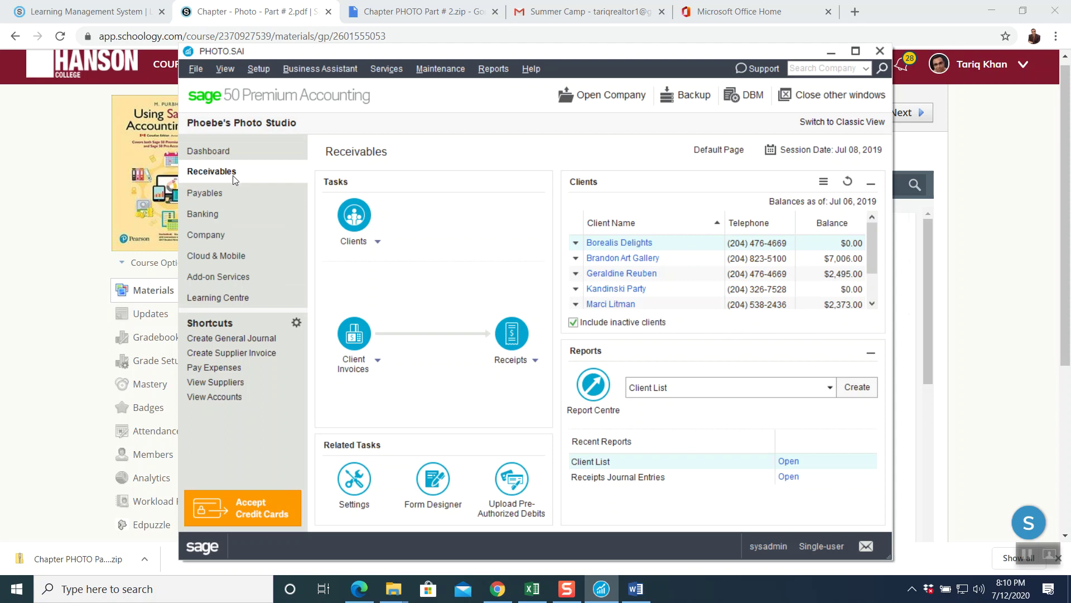
pyautogui.click(354, 334)
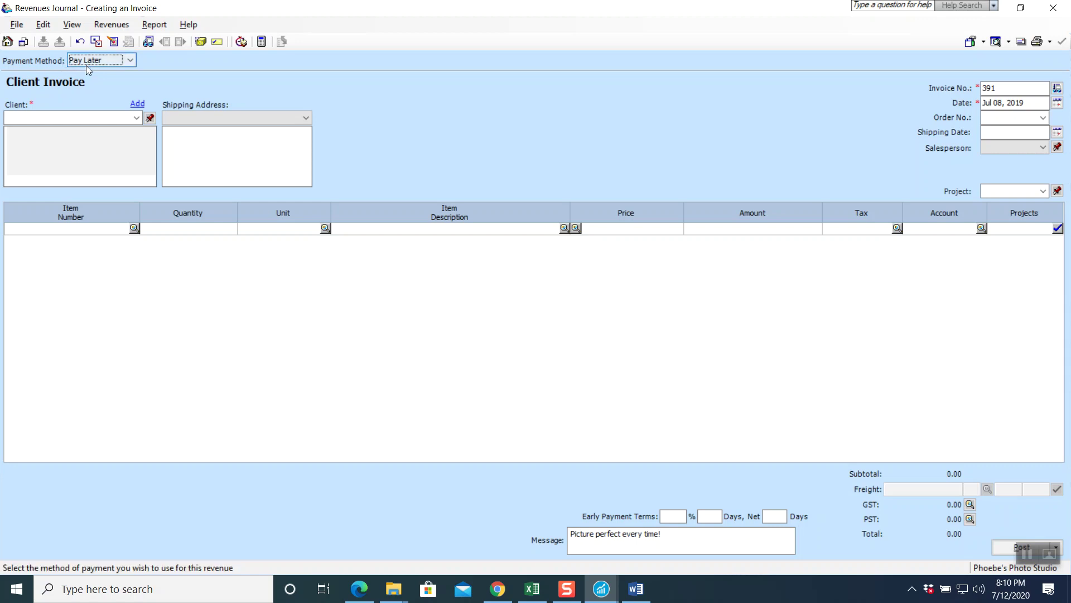
pyautogui.press('Tab')
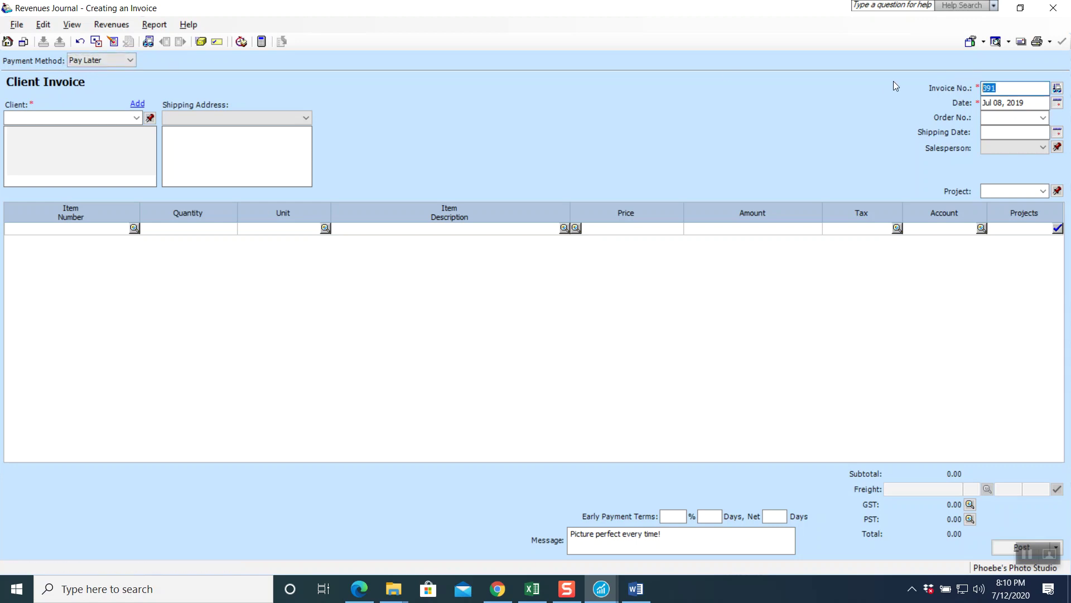
pyautogui.write('PS-395')
pyautogui.click(1059, 106)
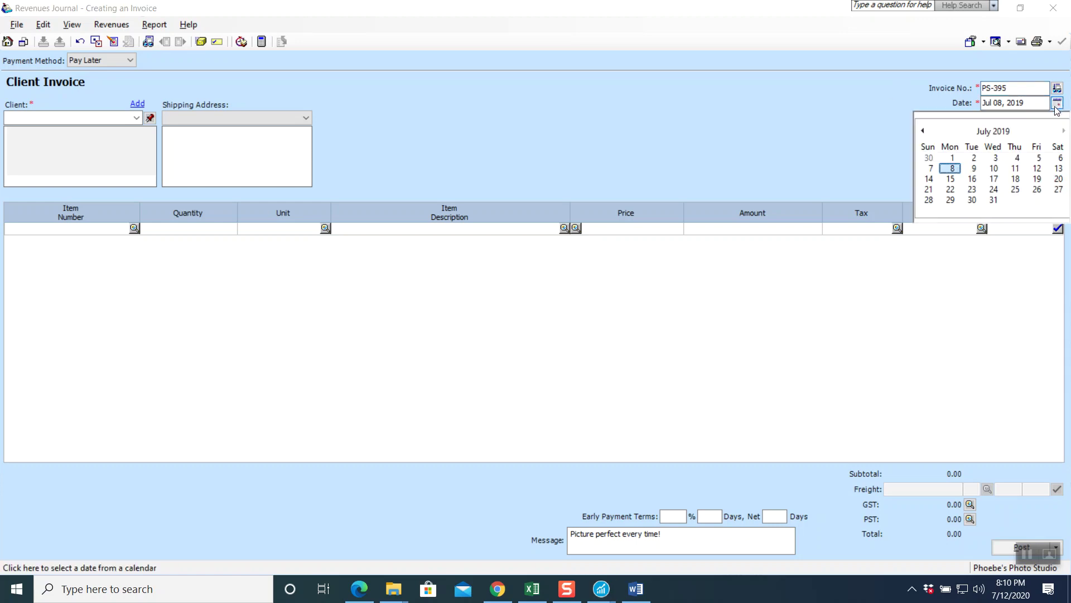
pyautogui.click(924, 168)
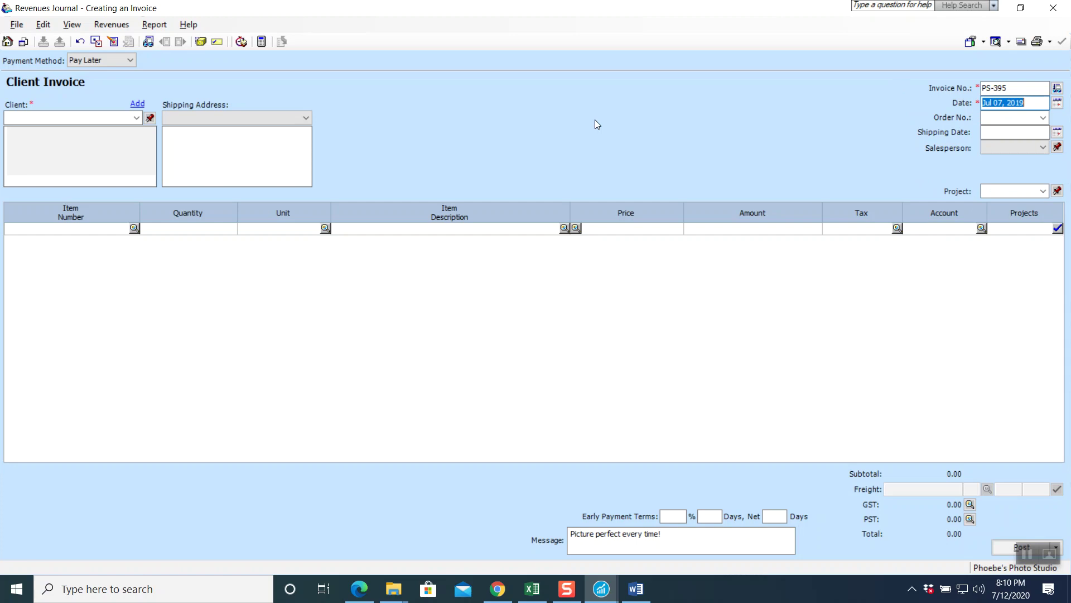
pyautogui.click(135, 118)
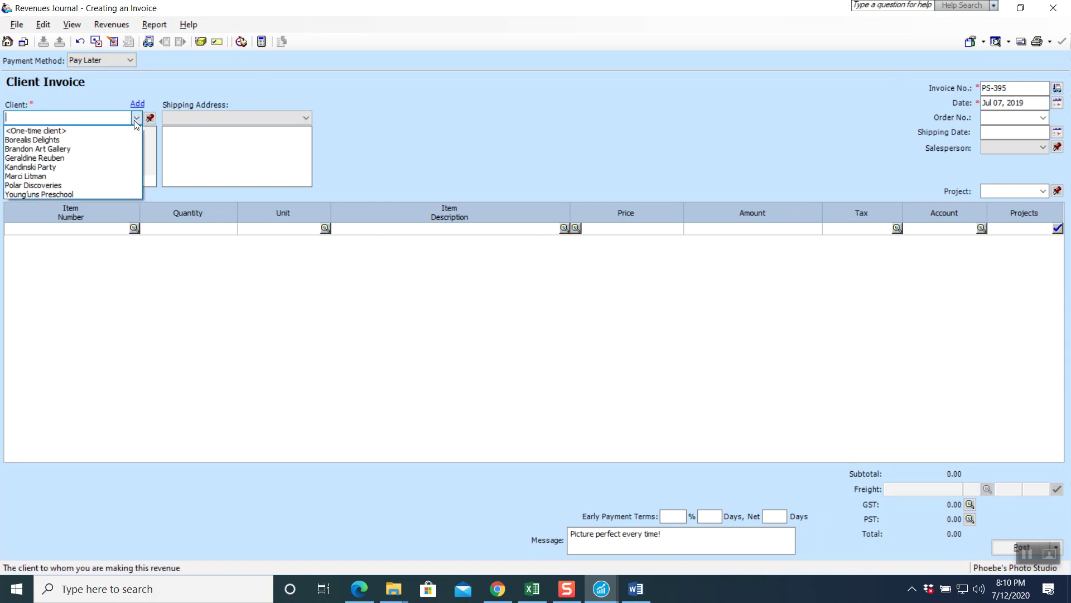
# - Choose Polar Discoveries as the client and describe the first line as Tour Customer Photographs
pyautogui.click(78, 183)
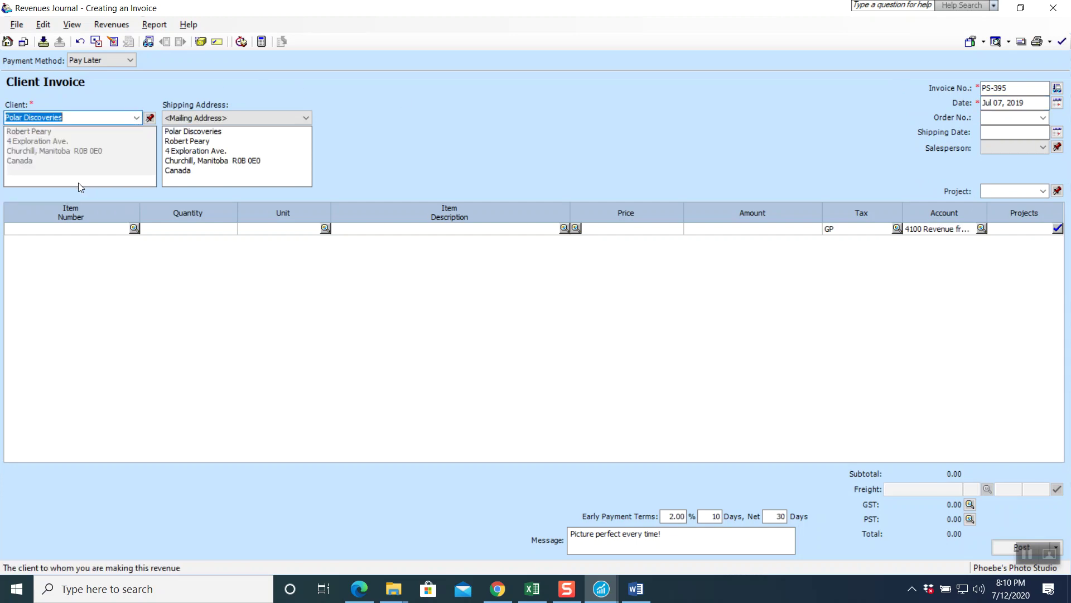
pyautogui.click(430, 231)
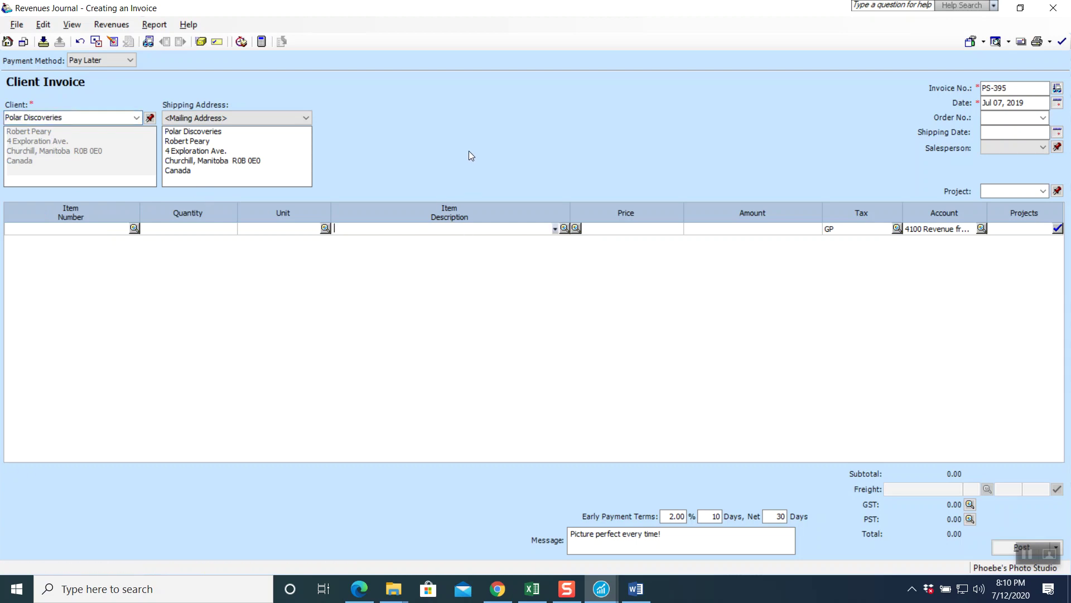
pyautogui.write('Tou')
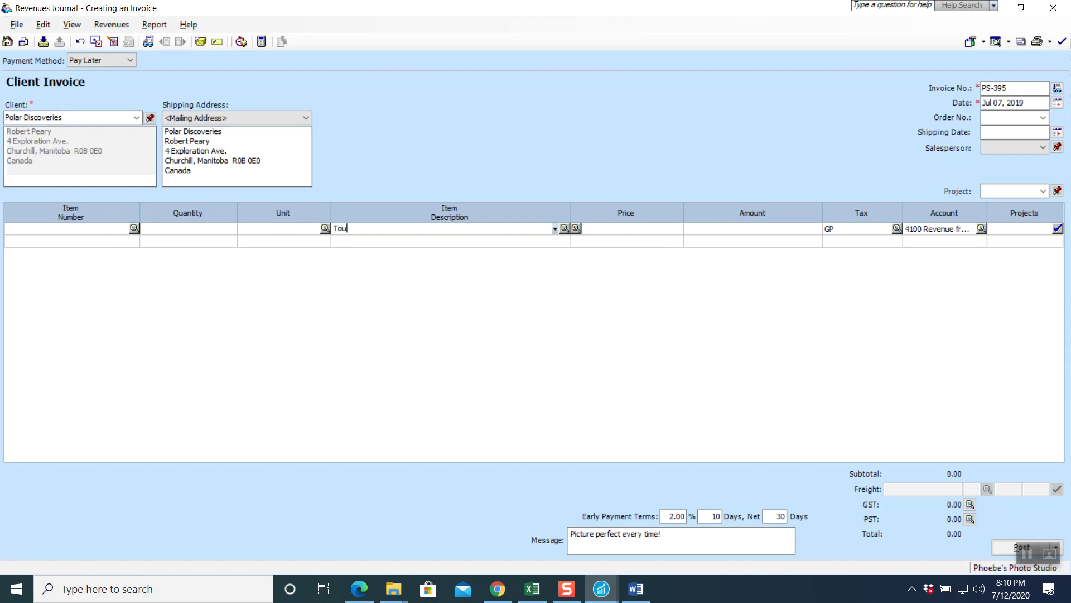
pyautogui.write('r Customer Photographs')
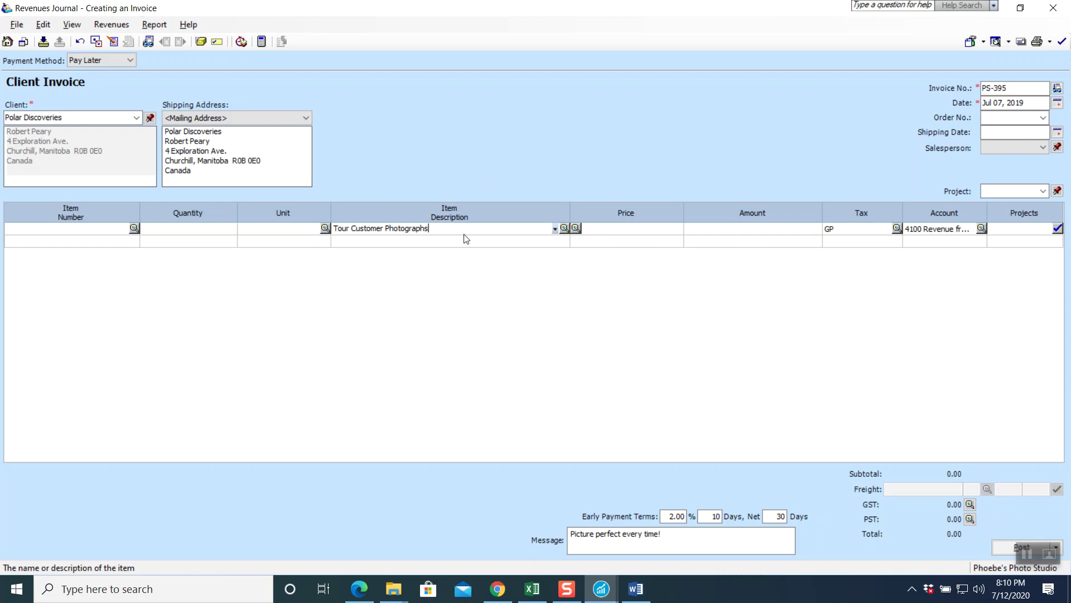
# - Enter 2,270.00 as the Tour Customer Photographs line amount, bringing the total to 2,565.10
pyautogui.click(714, 228)
pyautogui.write('2270')
pyautogui.press('Tab')
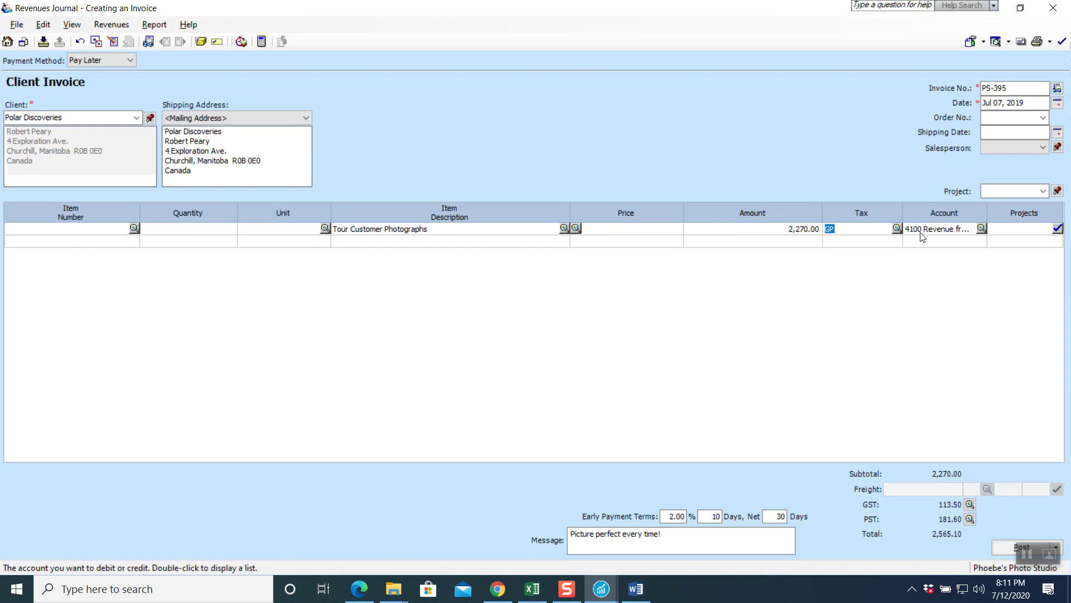
pyautogui.click(896, 229)
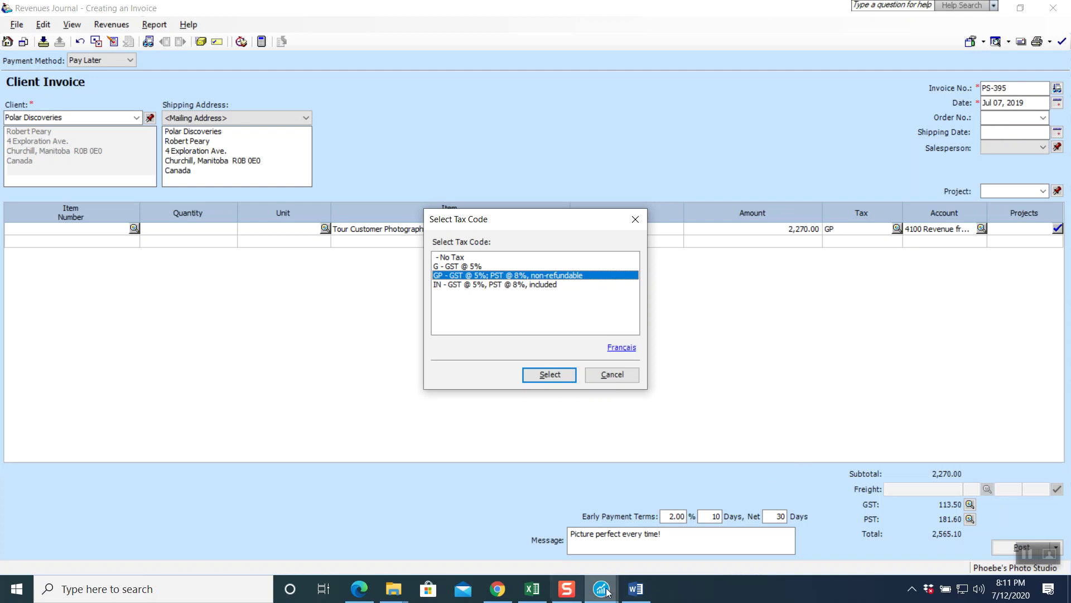
# - Keep tax code GP on the line and accept account 4100 Revenue from Tours
pyautogui.click(1027, 556)
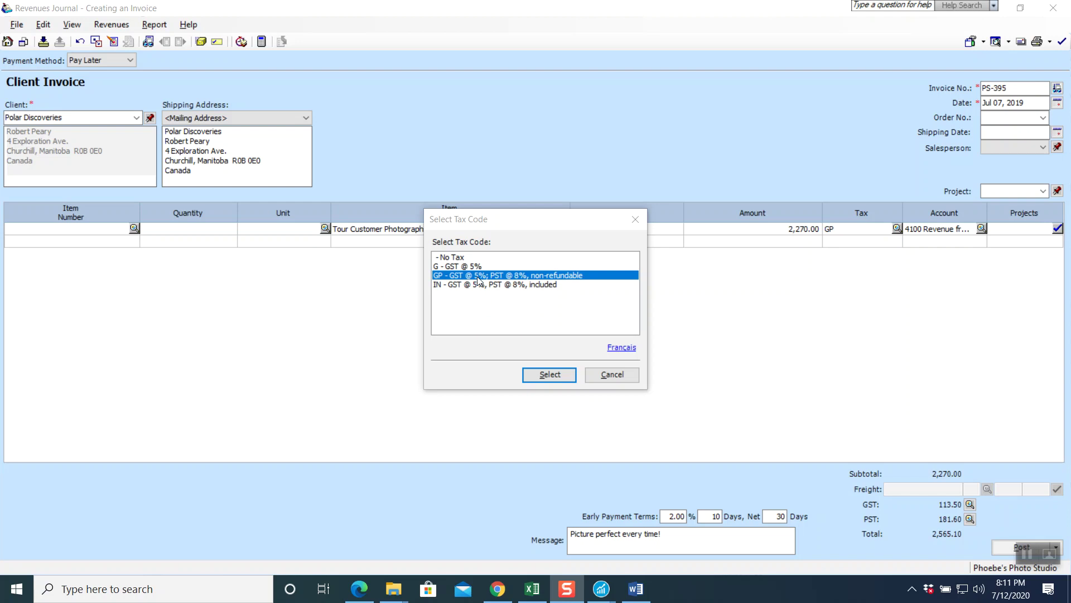
pyautogui.click(528, 380)
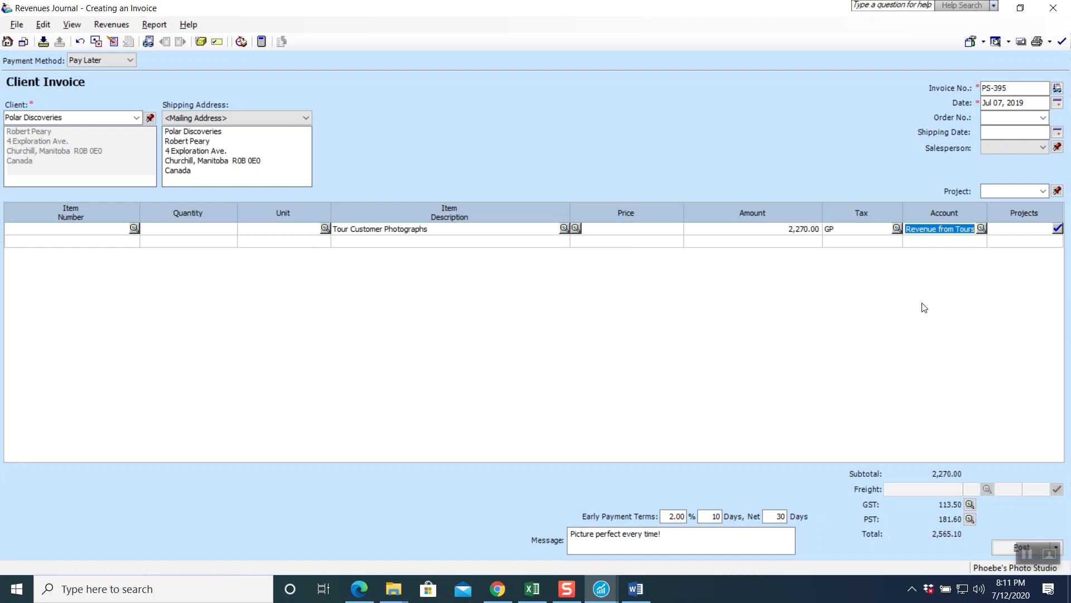
pyautogui.press('Tab')
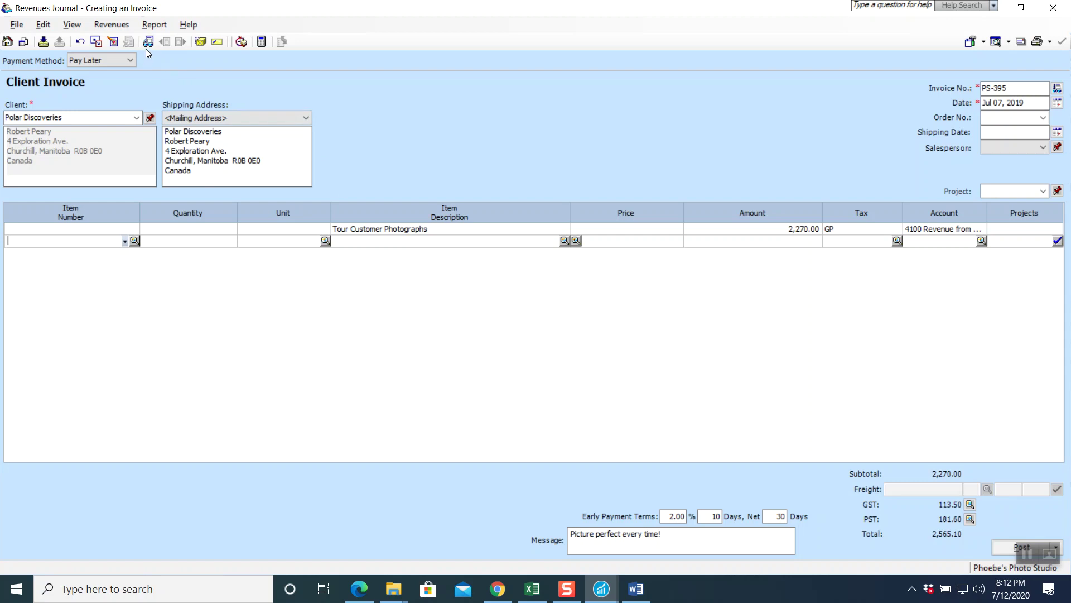
# - Preview invoice PS-395's journal entry, post it as J12, and close the Revenues Journal
pyautogui.click(154, 27)
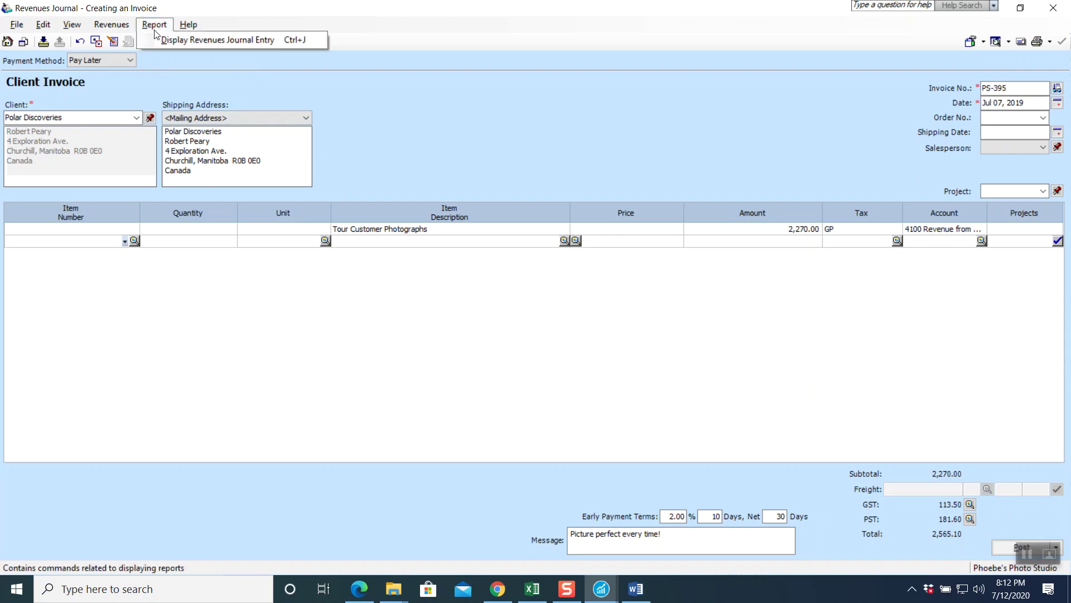
pyautogui.click(164, 41)
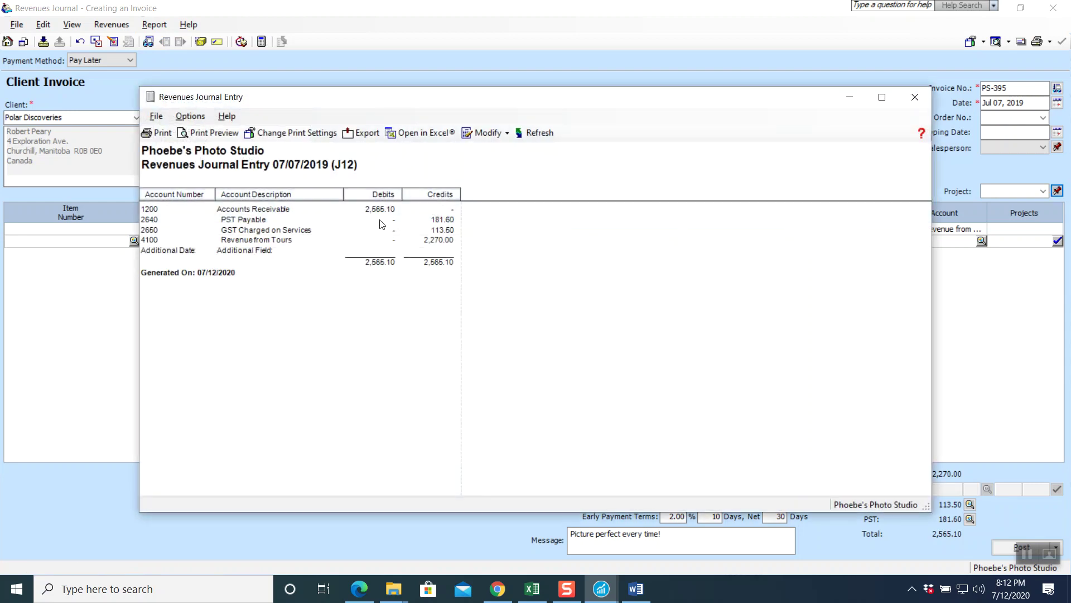
pyautogui.click(915, 98)
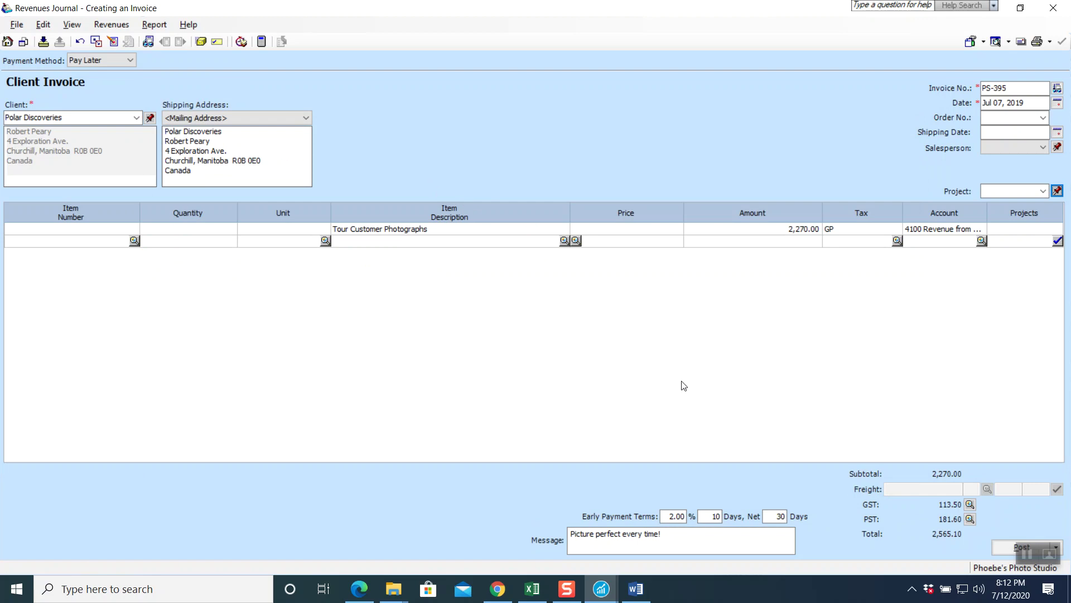
pyautogui.click(1003, 546)
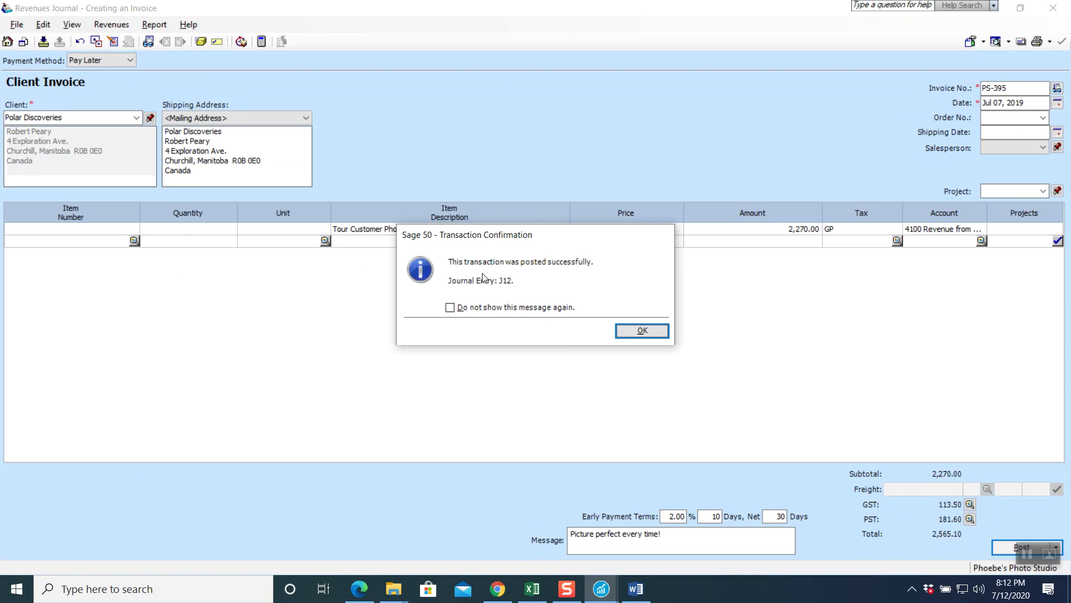
pyautogui.click(643, 331)
pyautogui.click(1049, 9)
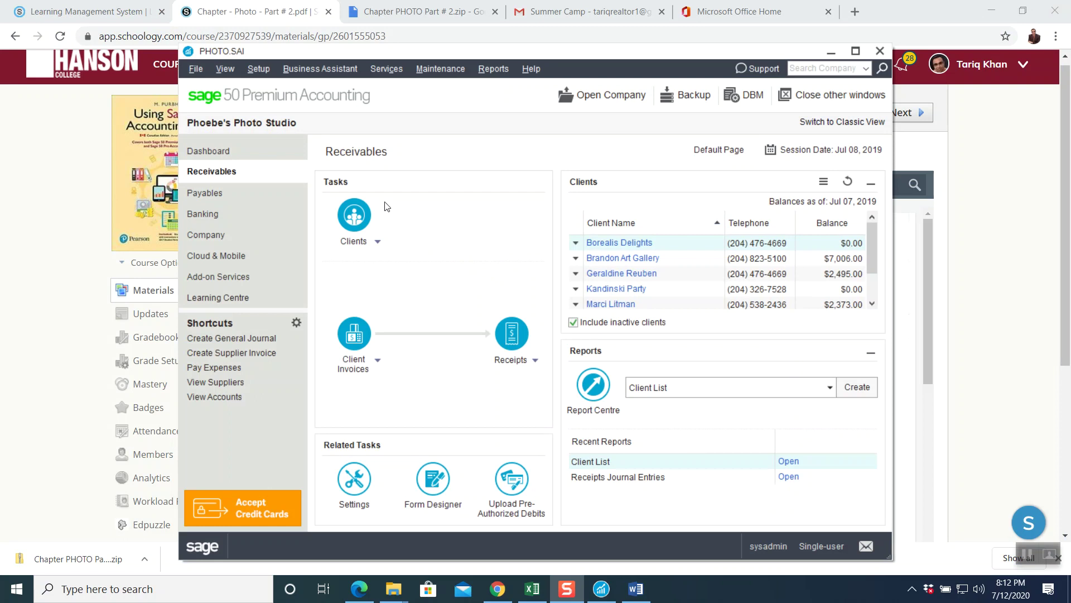
# - Check the chapter PDF, then open the Payables Payments journal for cheque 452
pyautogui.click(24, 212)
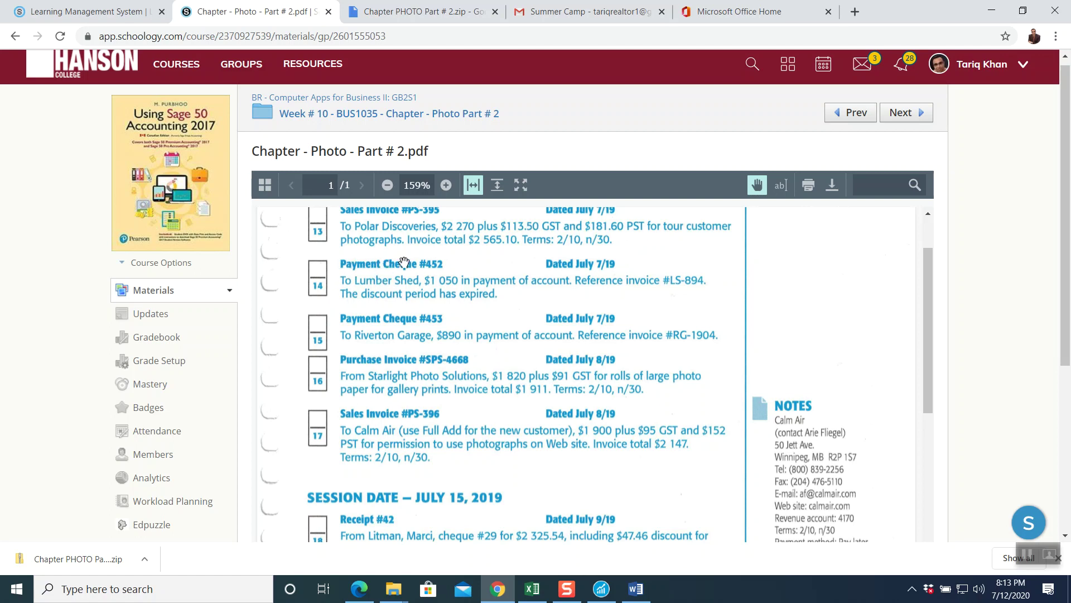
pyautogui.click(1029, 554)
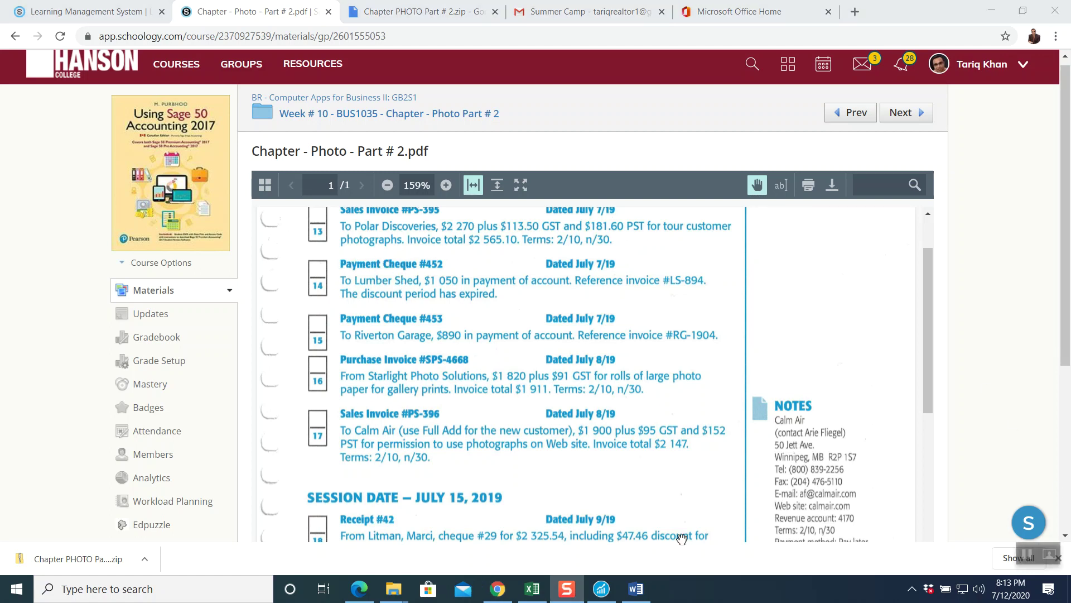
pyautogui.click(601, 583)
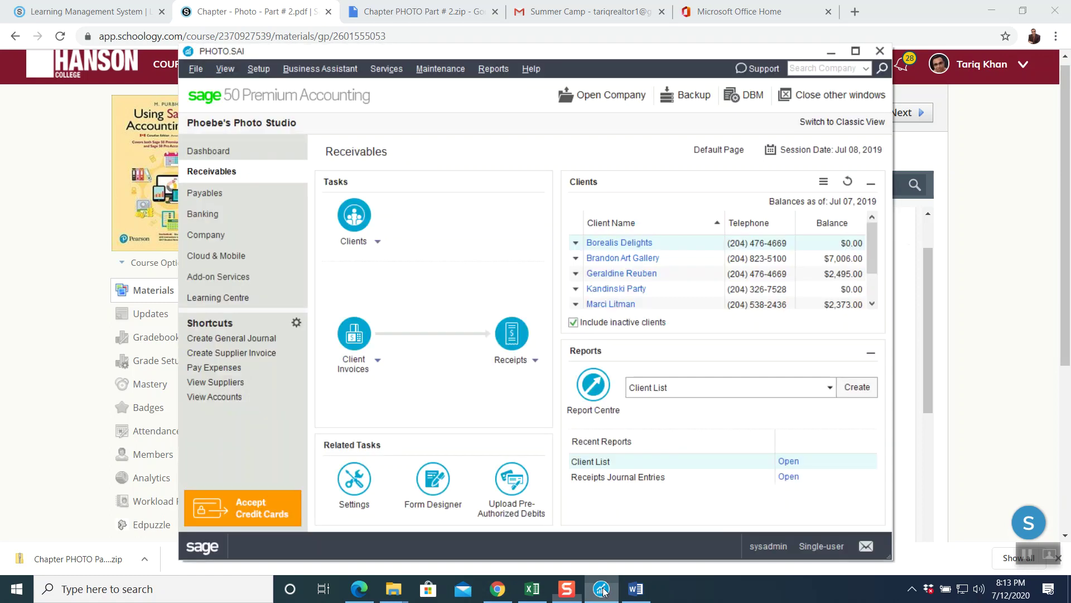
pyautogui.click(246, 196)
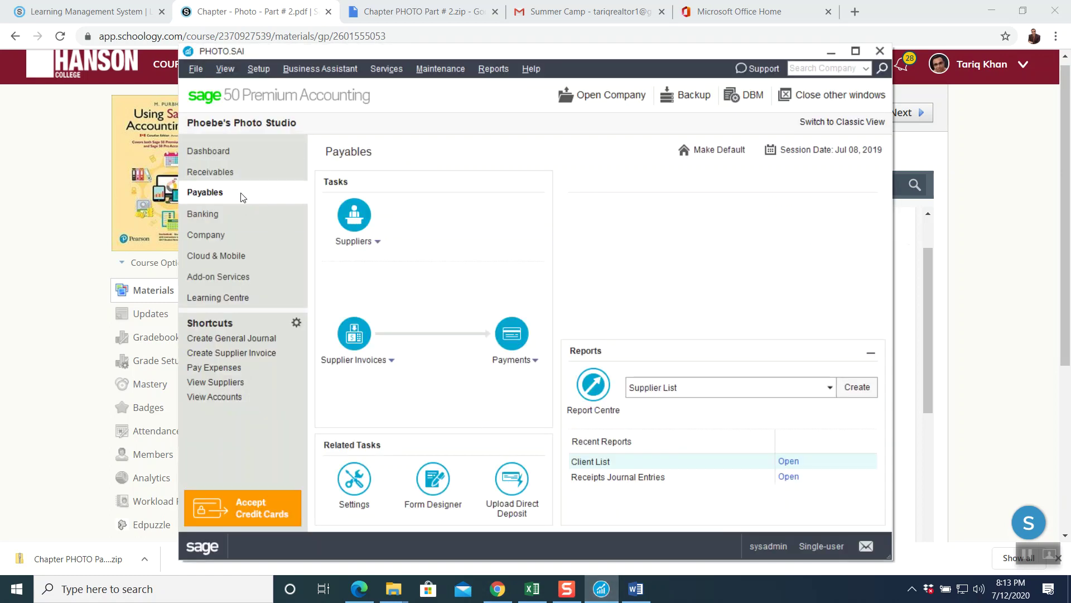
pyautogui.click(521, 341)
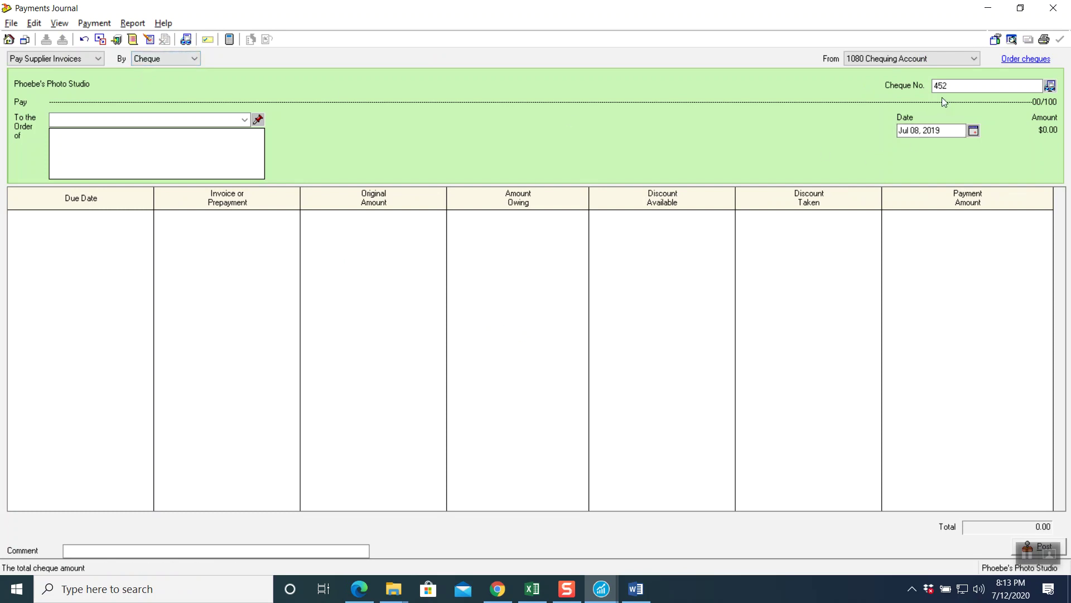
# - Date cheque 452 Jul 07, 2019 and make it payable to Lumber Shed
pyautogui.click(973, 131)
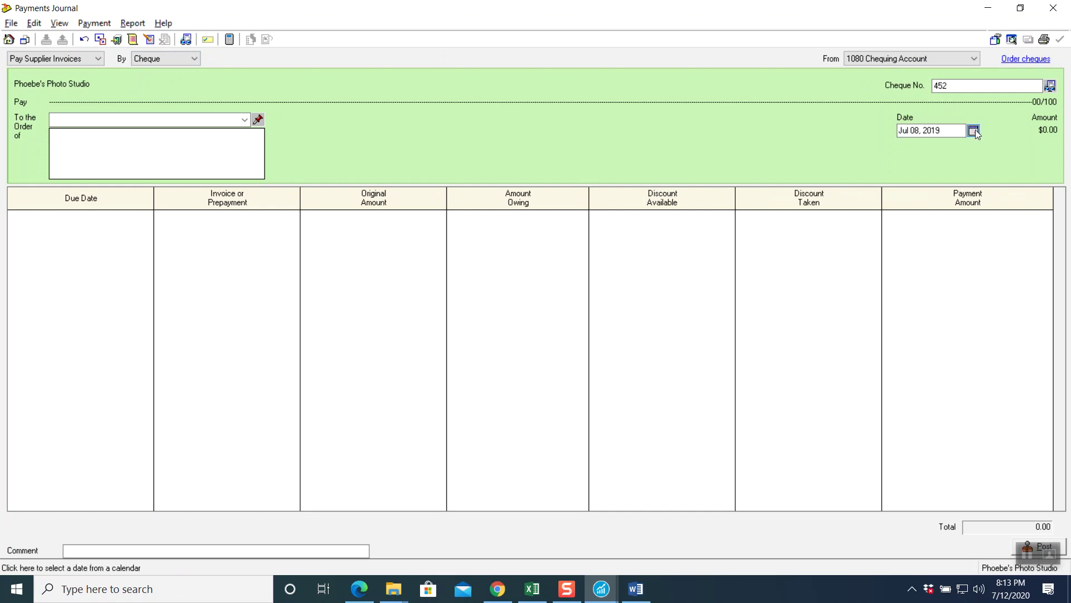
pyautogui.click(915, 190)
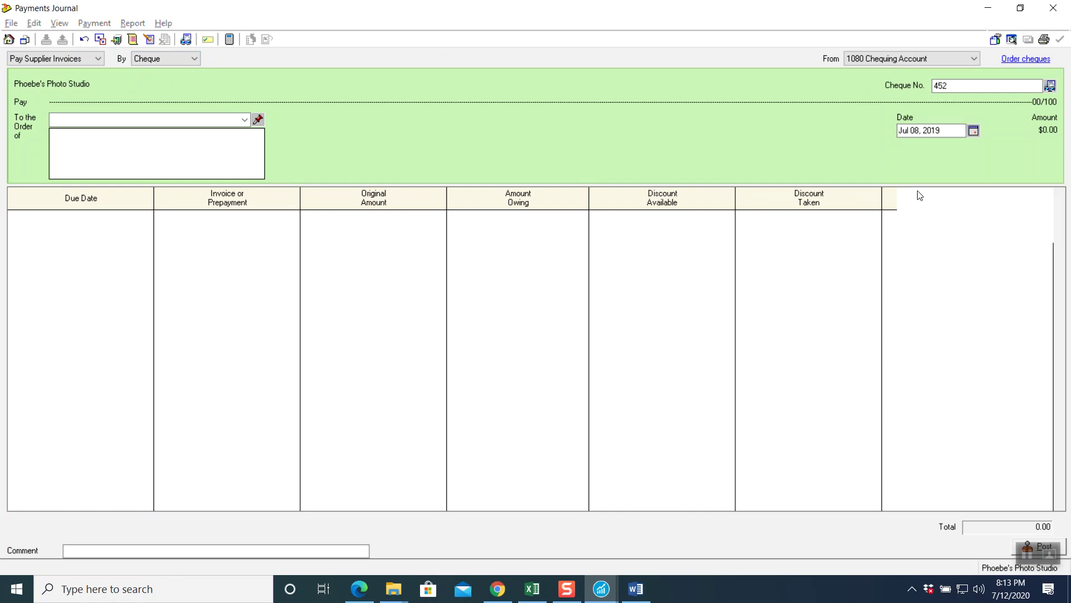
pyautogui.click(245, 120)
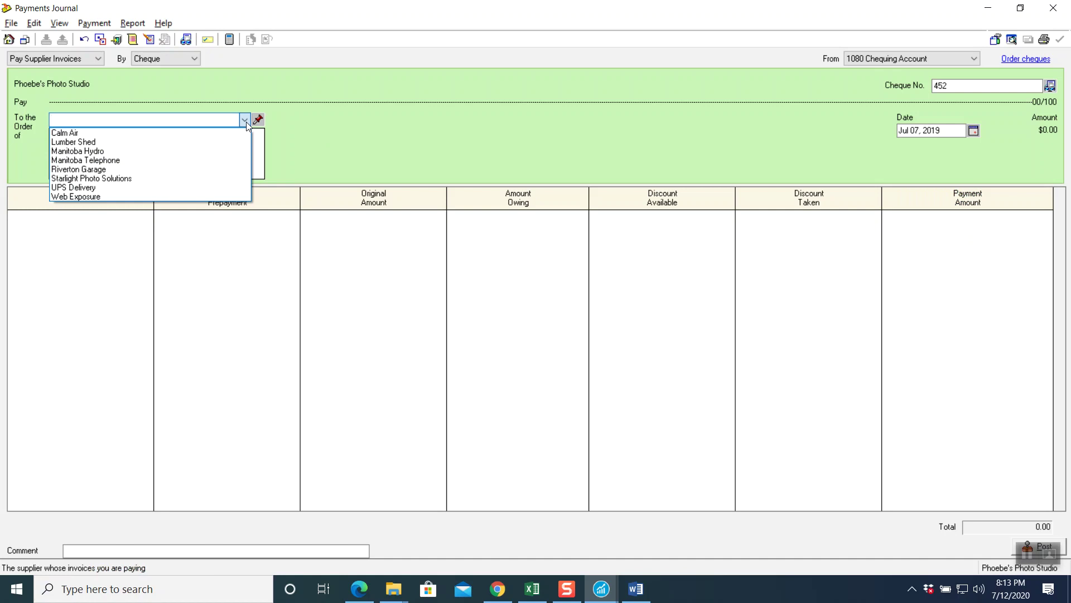
pyautogui.click(203, 142)
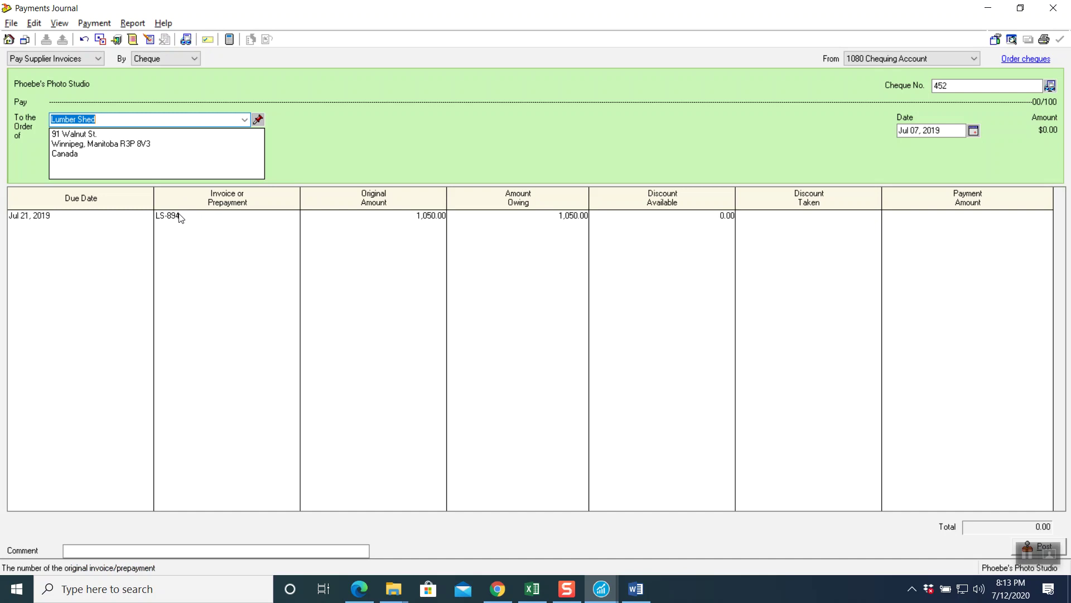
# - Pay invoice LS-894 in full for 1,050.00
pyautogui.click(177, 220)
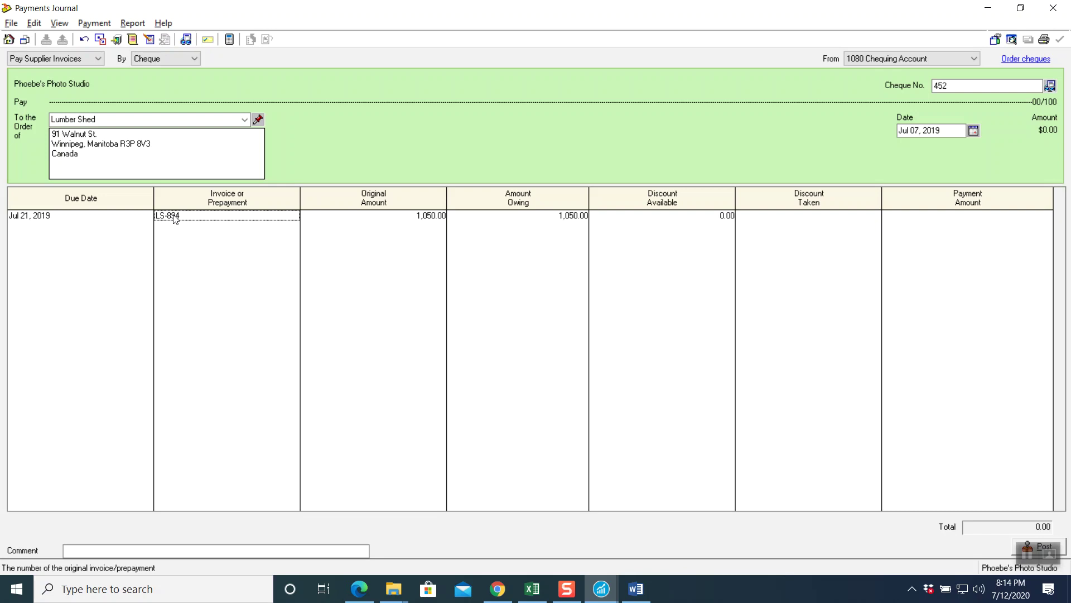
pyautogui.press('Tab')
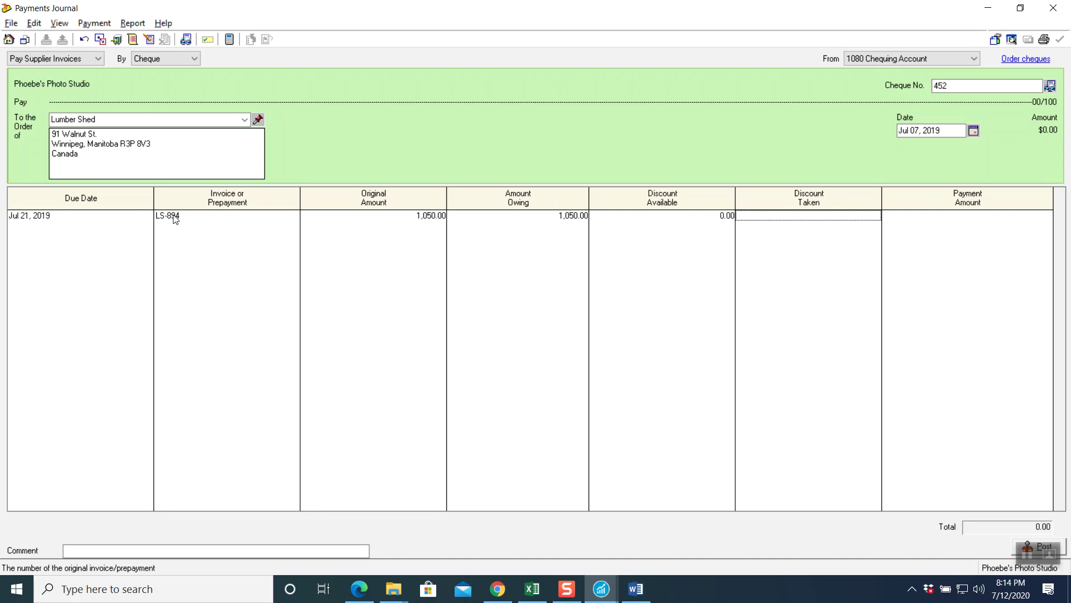
pyautogui.press('Tab')
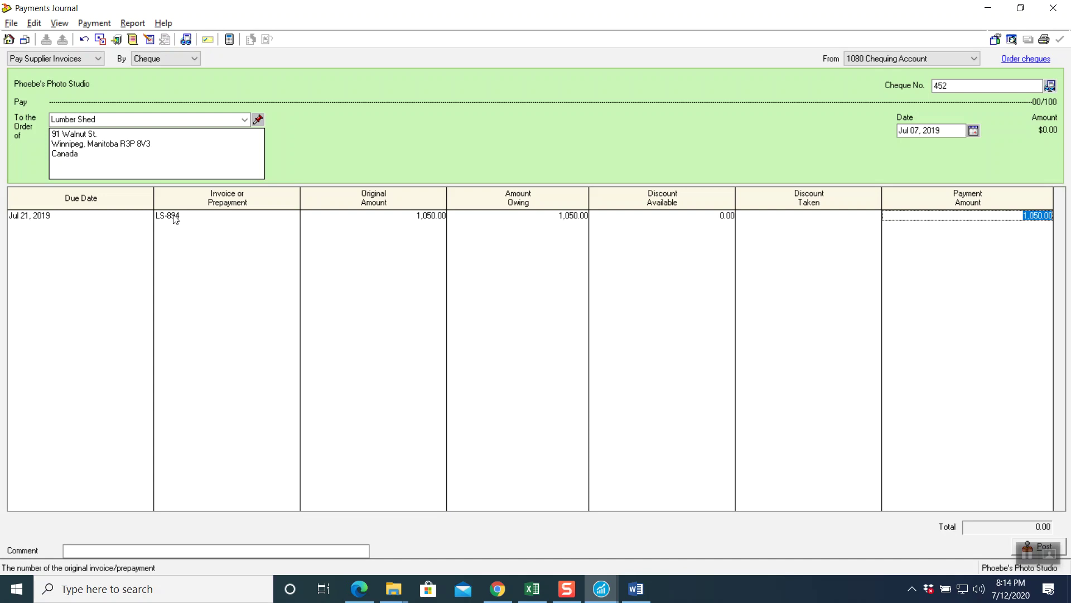
pyautogui.press('Tab')
pyautogui.press('Tab')
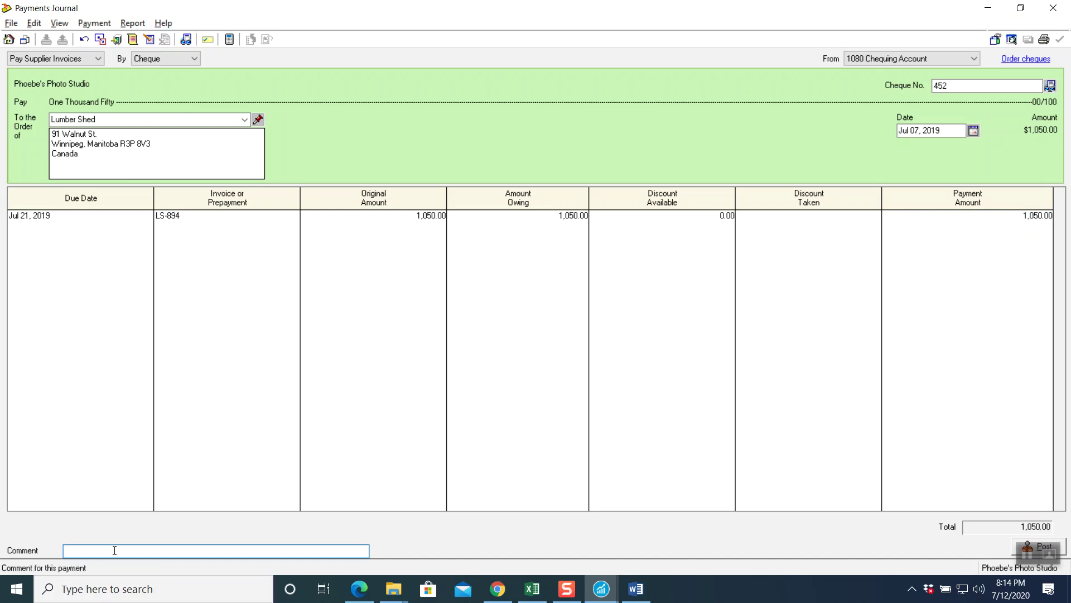
# - Enter the payment comment 'Reference Invoice #LS-894'
pyautogui.write('Reference Invoice #LS-894')
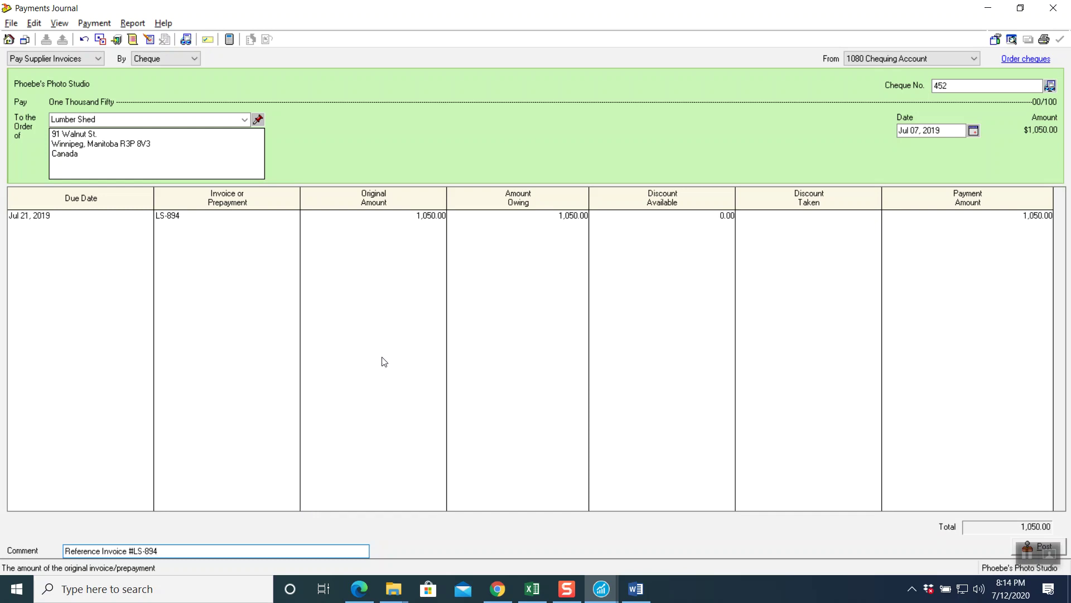
# - Preview the payments journal entry, then post the Lumber Shed cheque
pyautogui.click(139, 24)
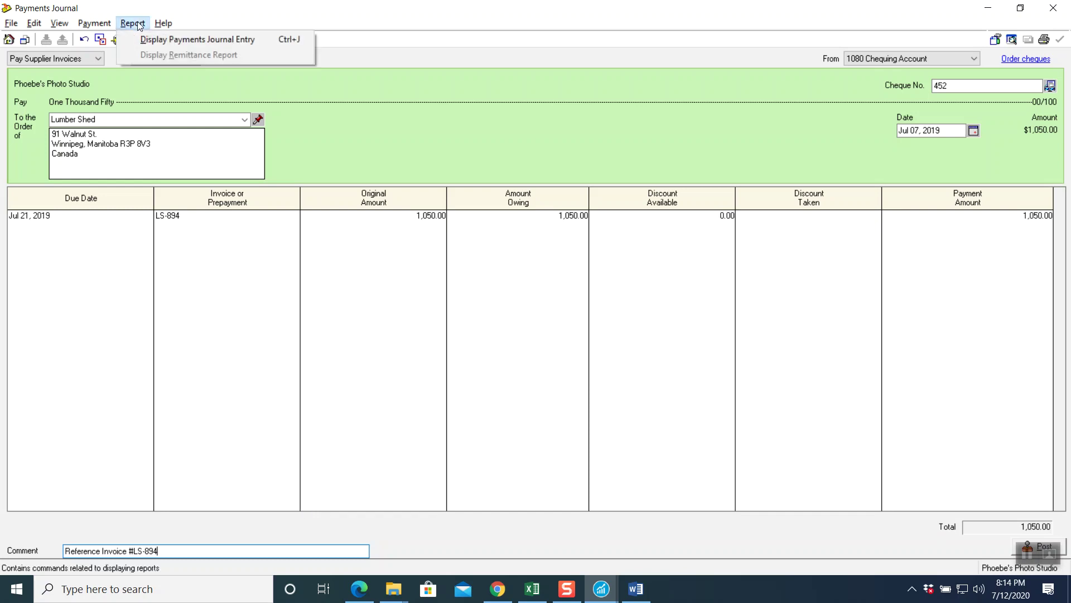
pyautogui.click(1032, 554)
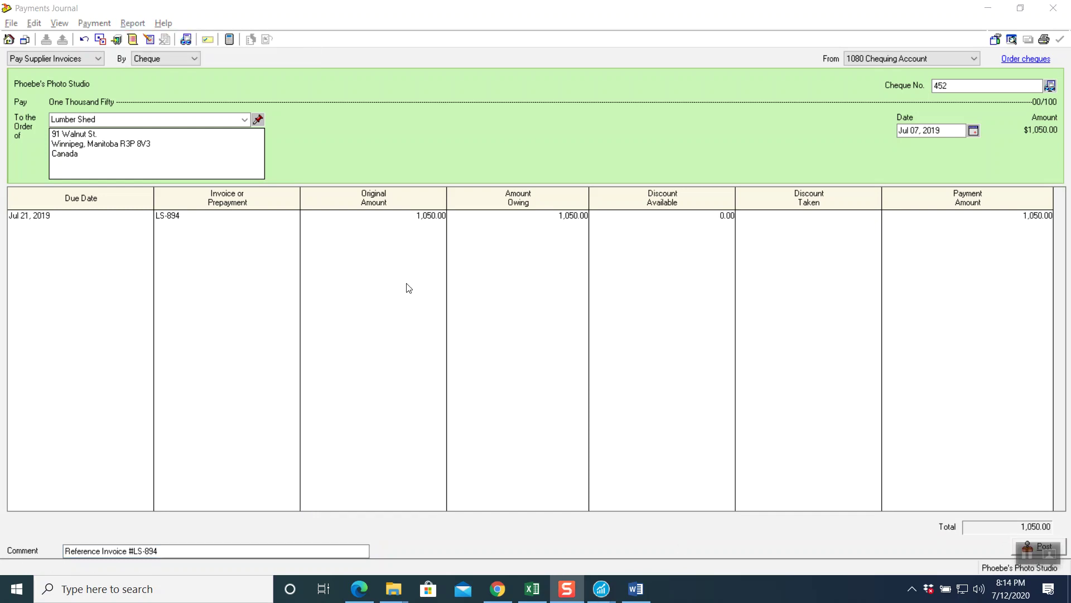
pyautogui.click(139, 27)
pyautogui.click(147, 40)
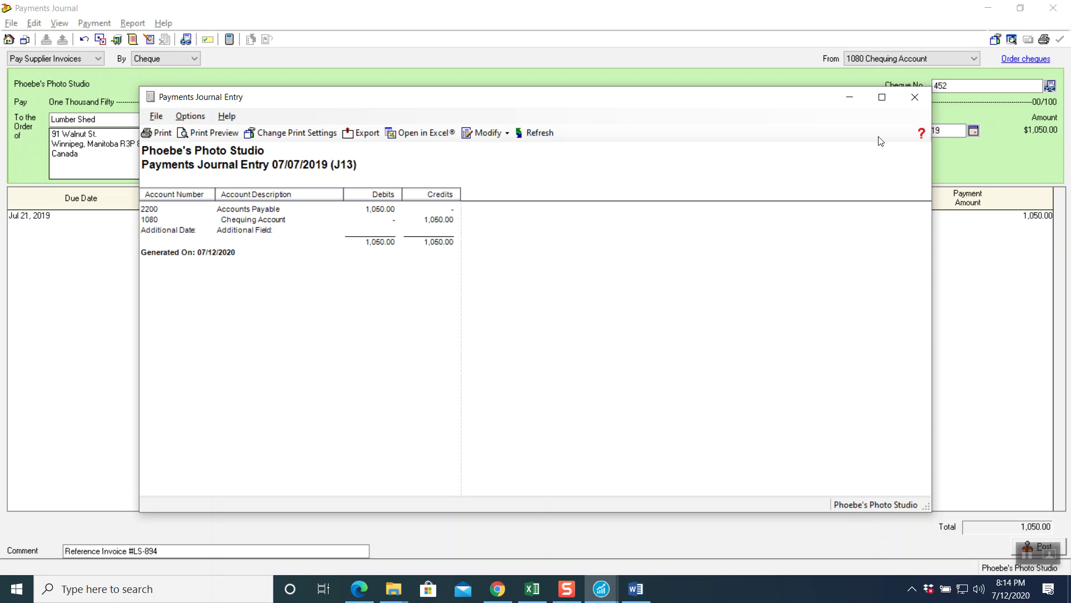
pyautogui.click(916, 101)
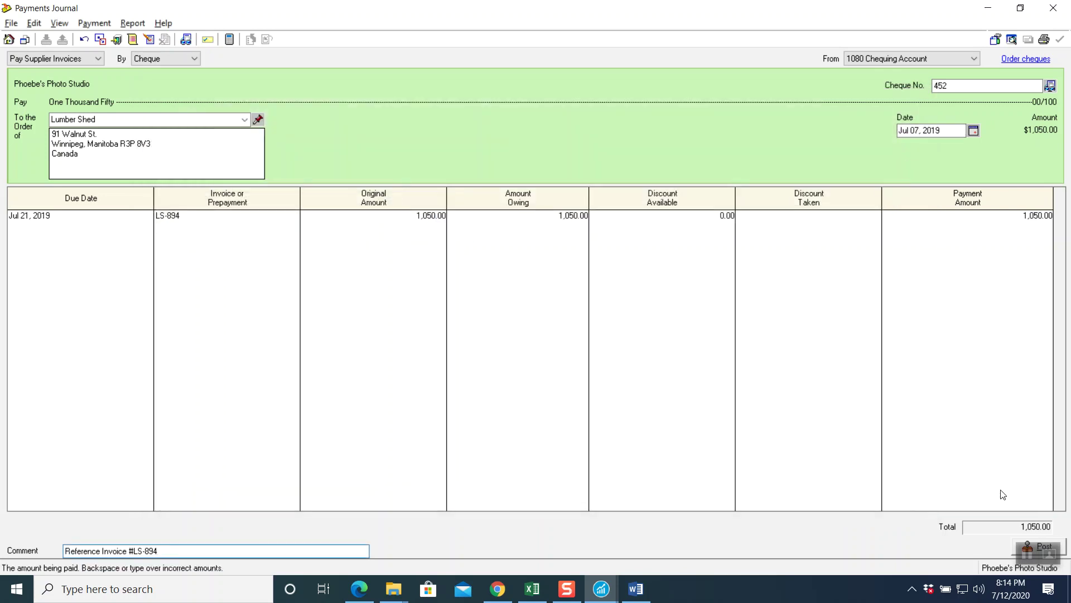
pyautogui.click(1014, 548)
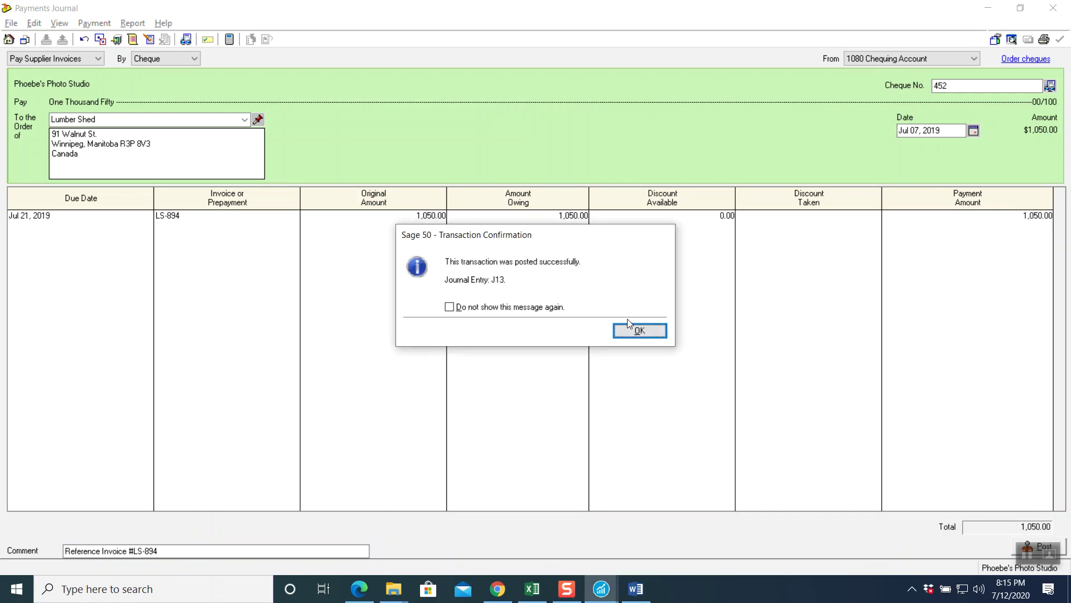
# - Close the posted journal, review cheque #453 to Riverton Garage in the PDF, and start a new payment
pyautogui.click(640, 332)
pyautogui.click(1053, 8)
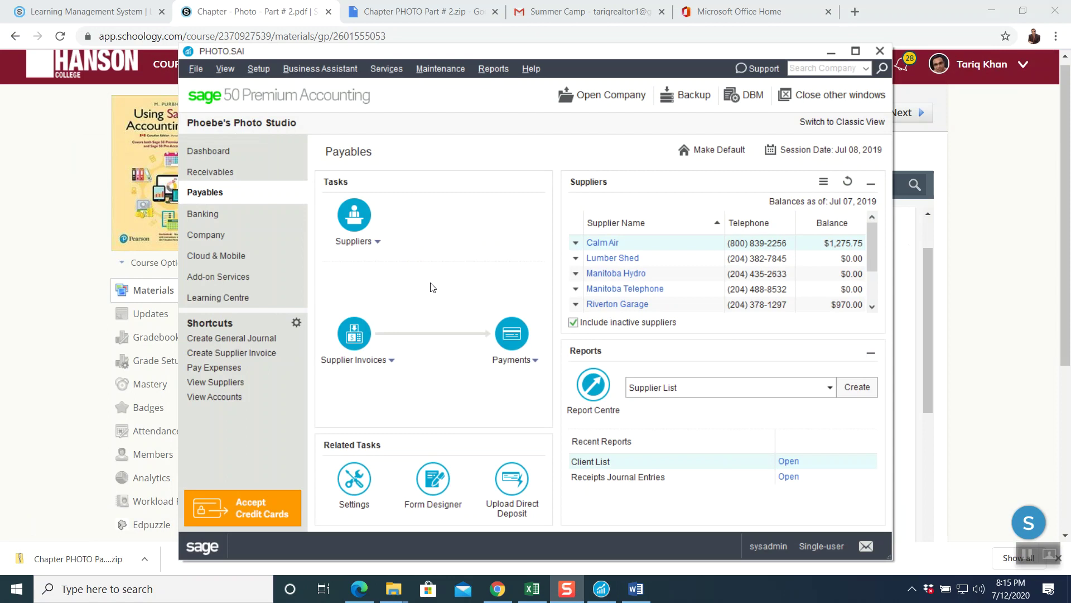
pyautogui.click(83, 242)
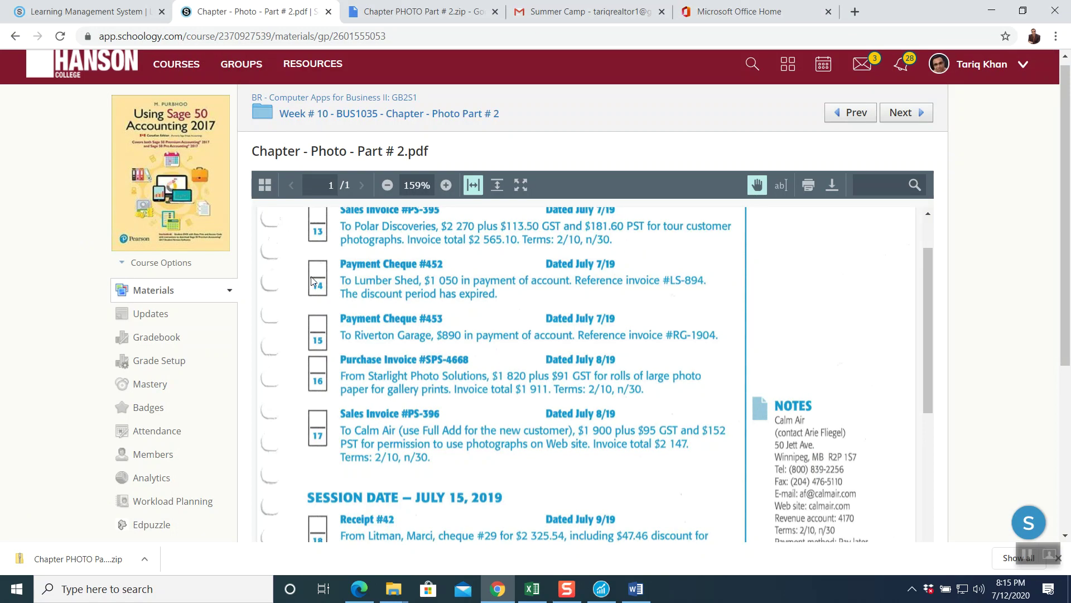
pyautogui.scroll(-1, 476, 324)
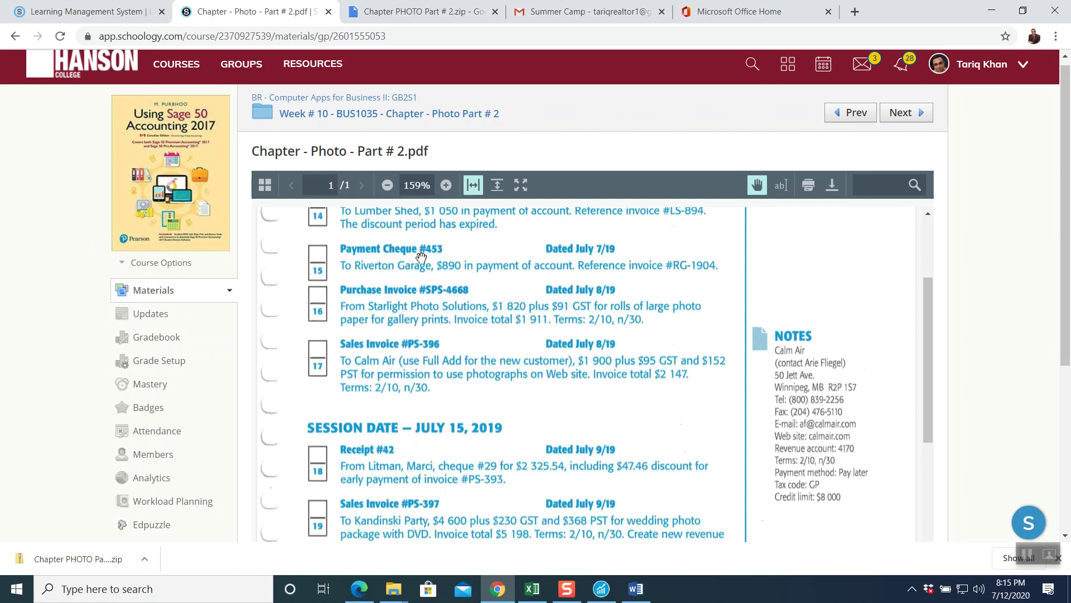
pyautogui.click(602, 589)
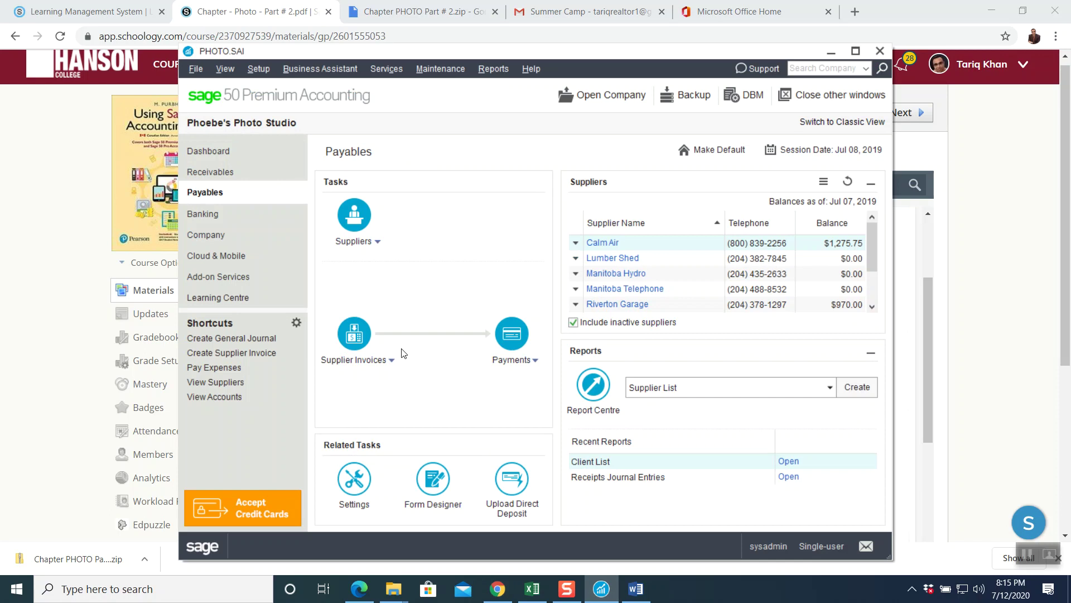
pyautogui.click(511, 332)
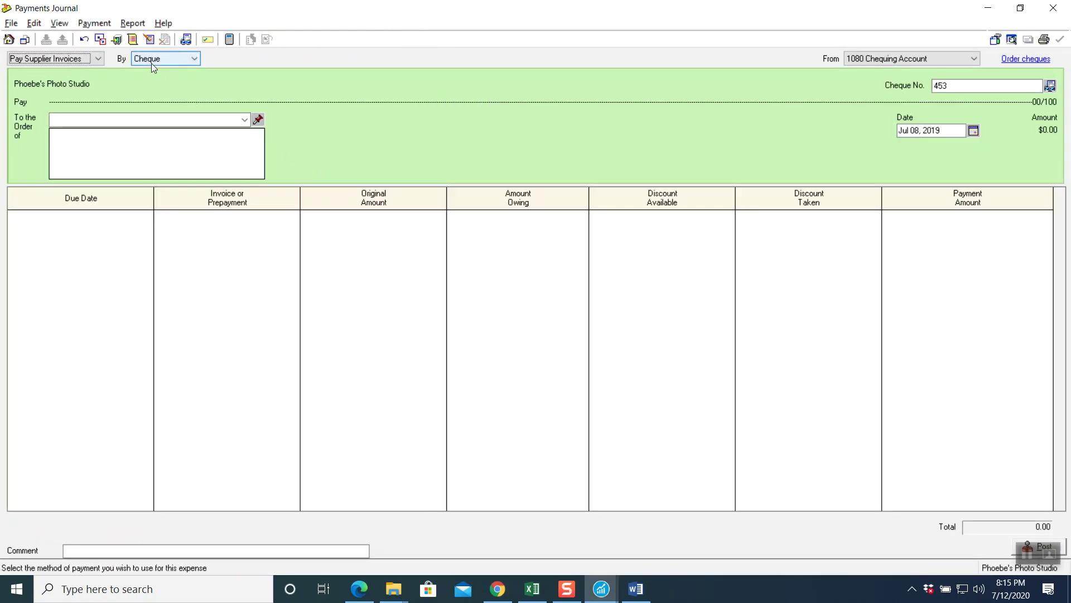
# - Date cheque 453 Jul 07, 2019 and make it payable to Riverton Garage
pyautogui.click(958, 90)
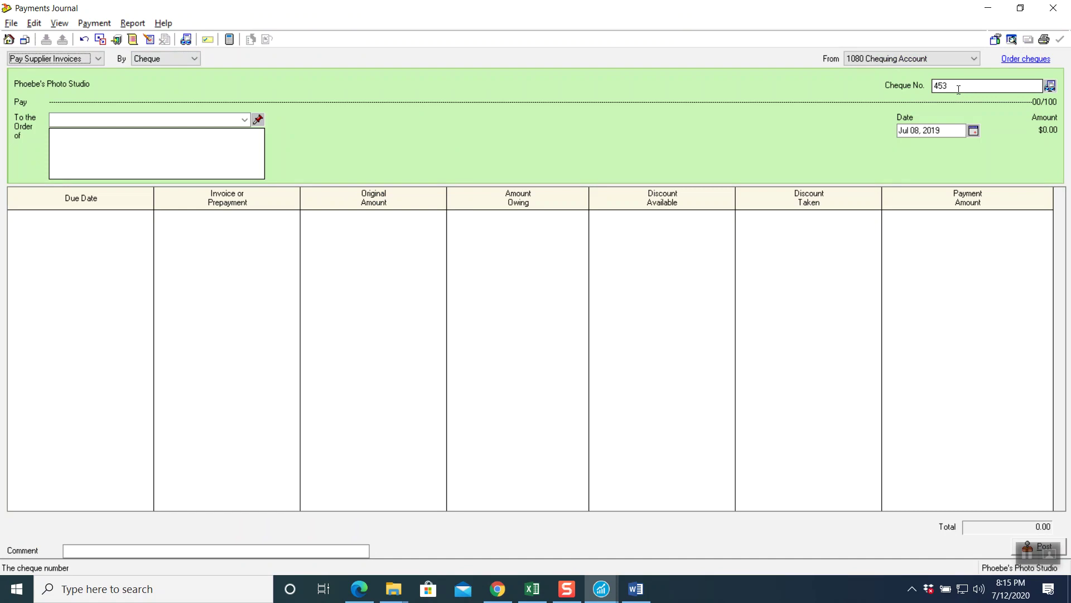
pyautogui.click(974, 130)
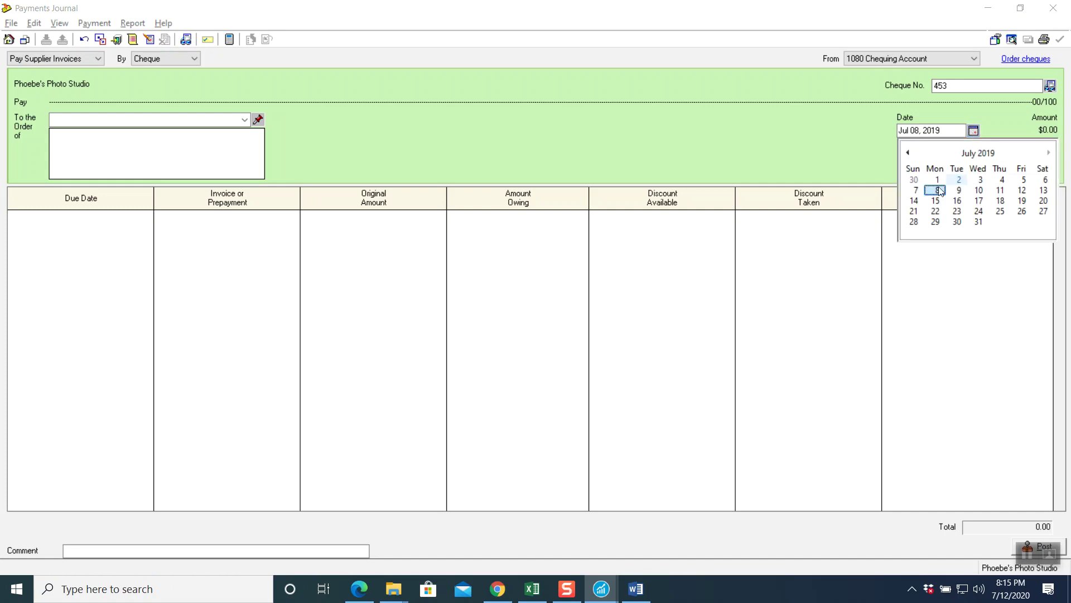
pyautogui.click(914, 190)
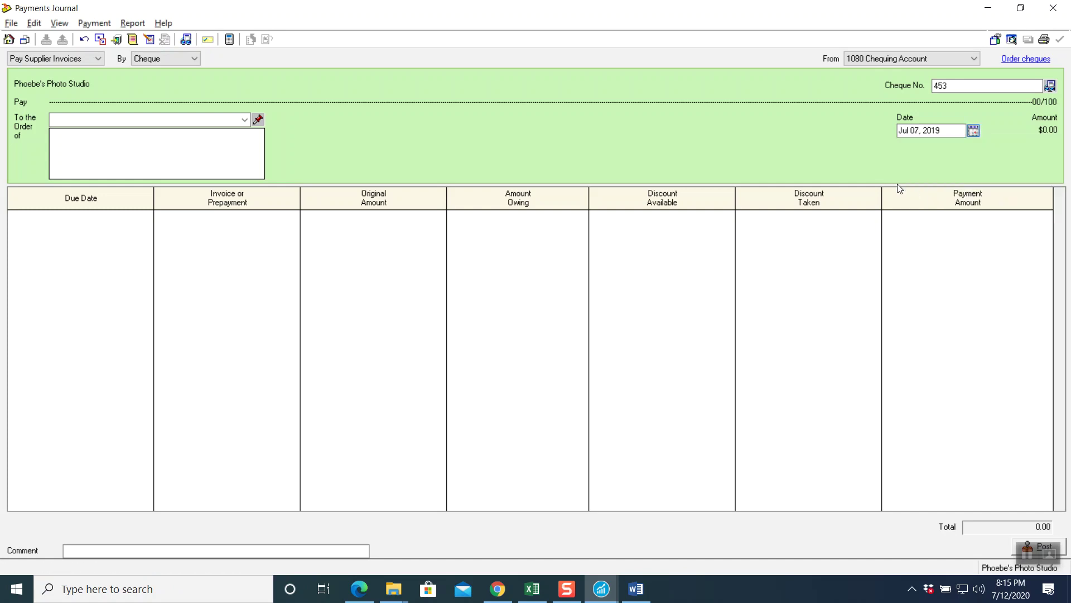
pyautogui.click(245, 120)
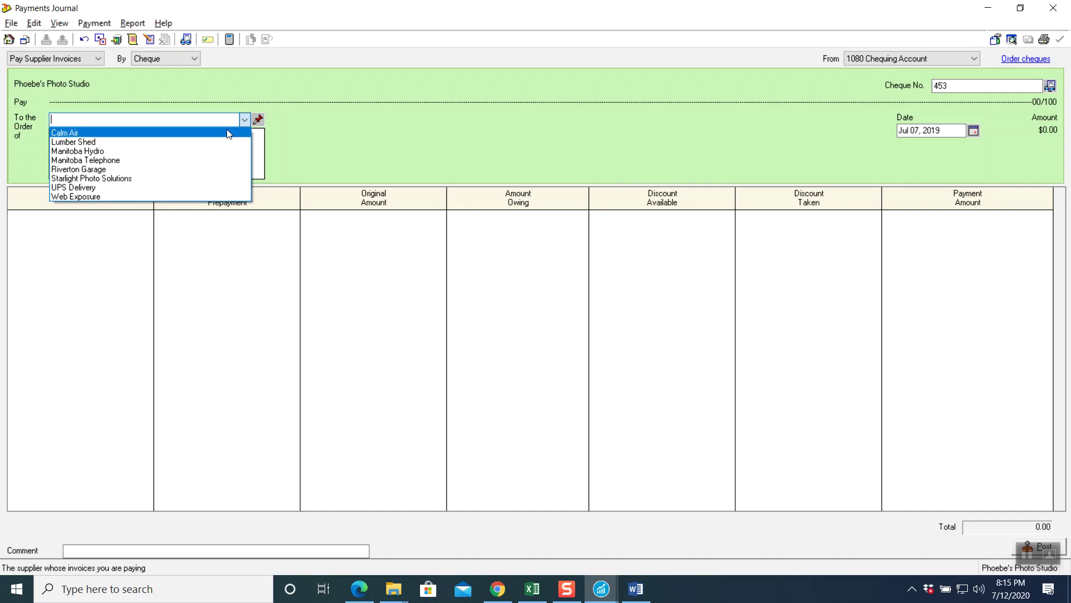
pyautogui.click(137, 169)
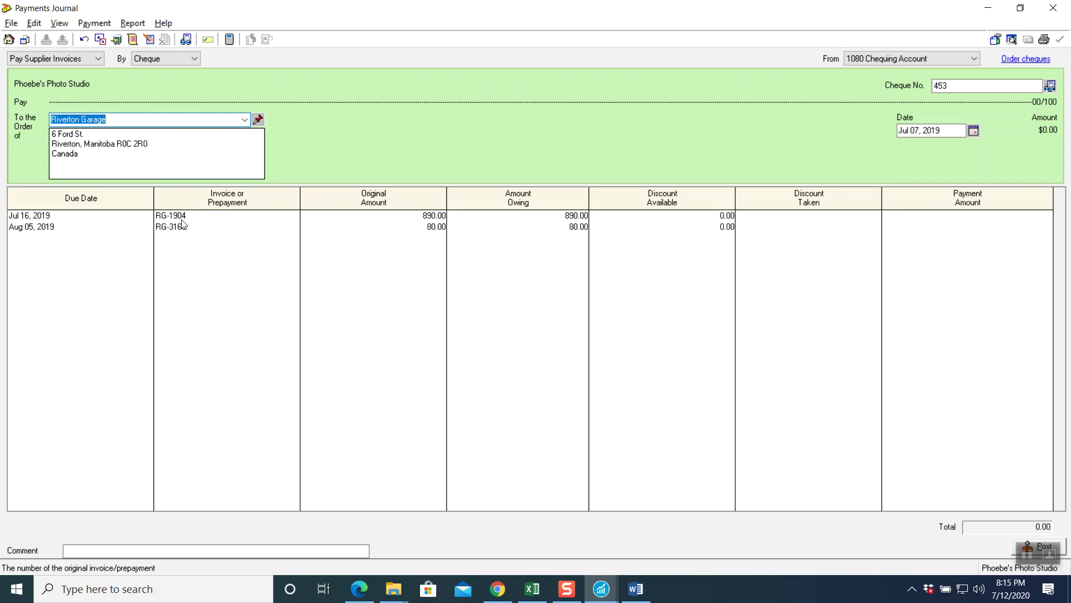
# - Pay 890.00 for invoice RG-1904 and clear the payment on RG-3160
pyautogui.click(181, 220)
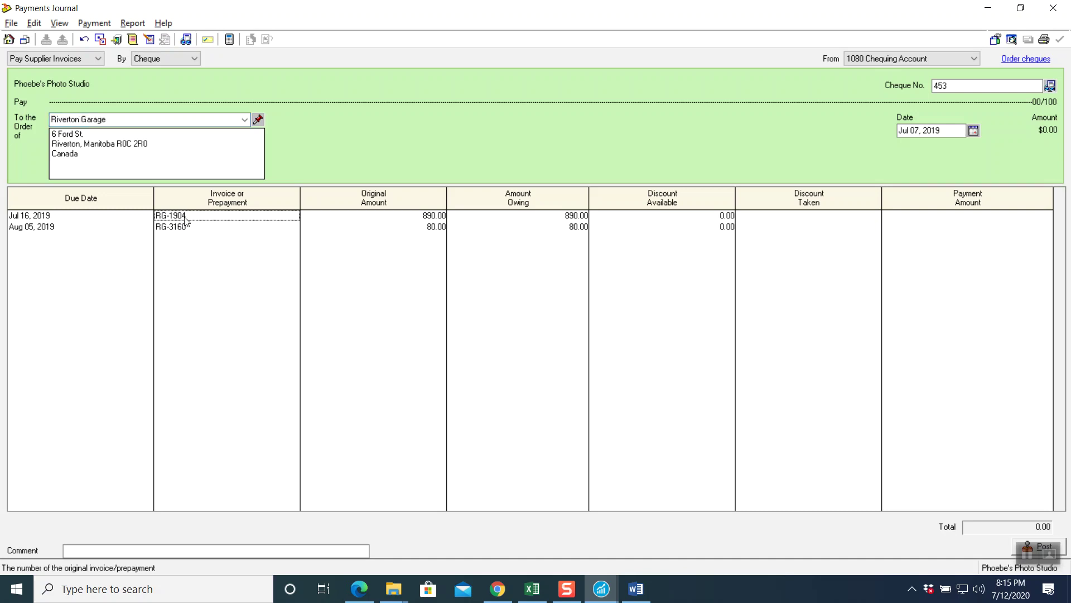
pyautogui.press('Tab')
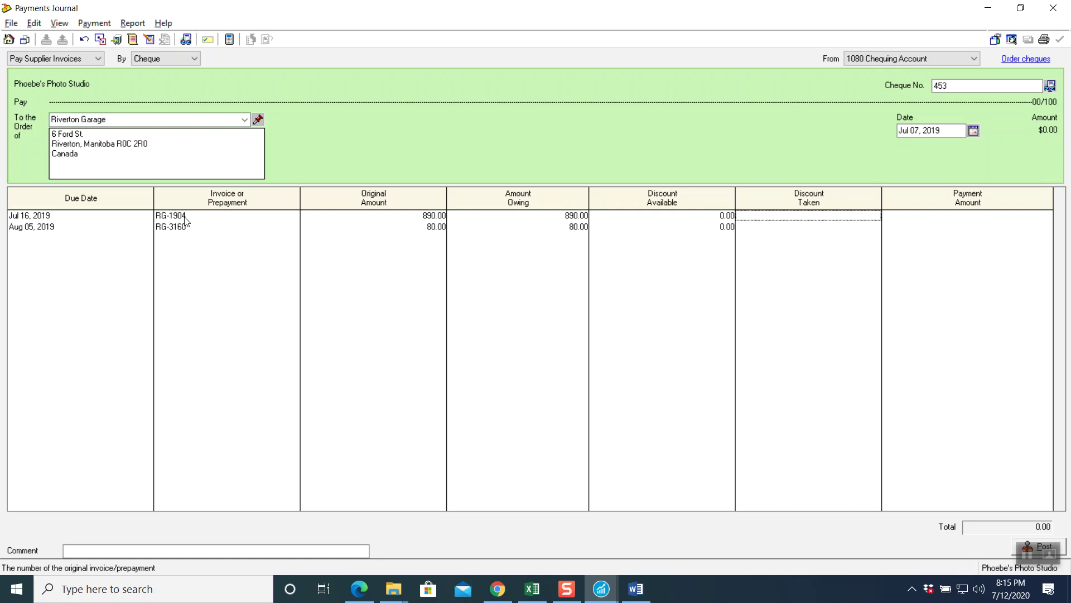
pyautogui.press('Tab')
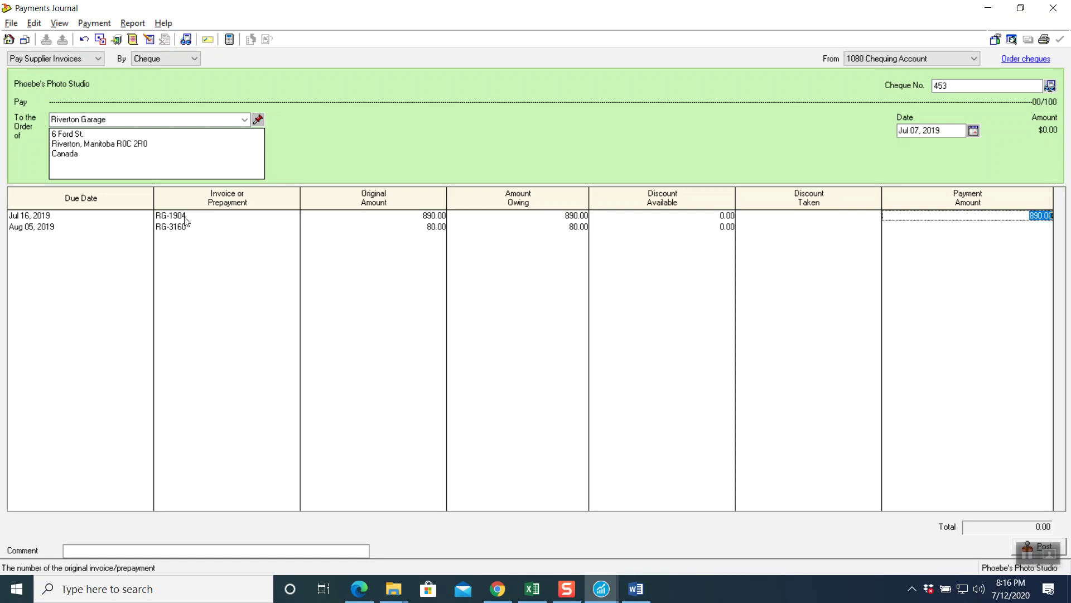
pyautogui.press('Tab')
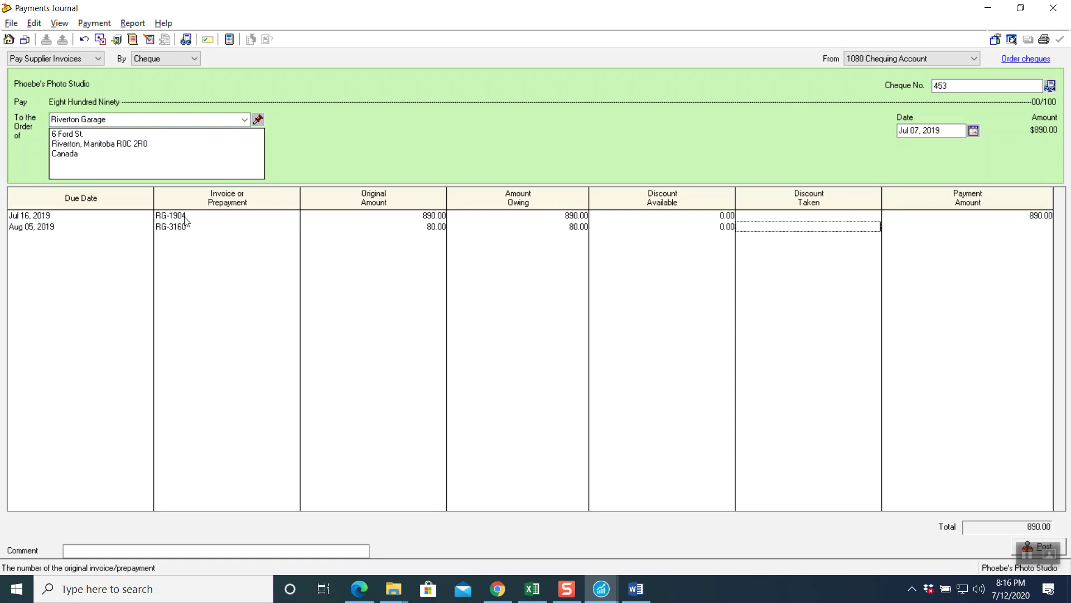
pyautogui.press('Tab')
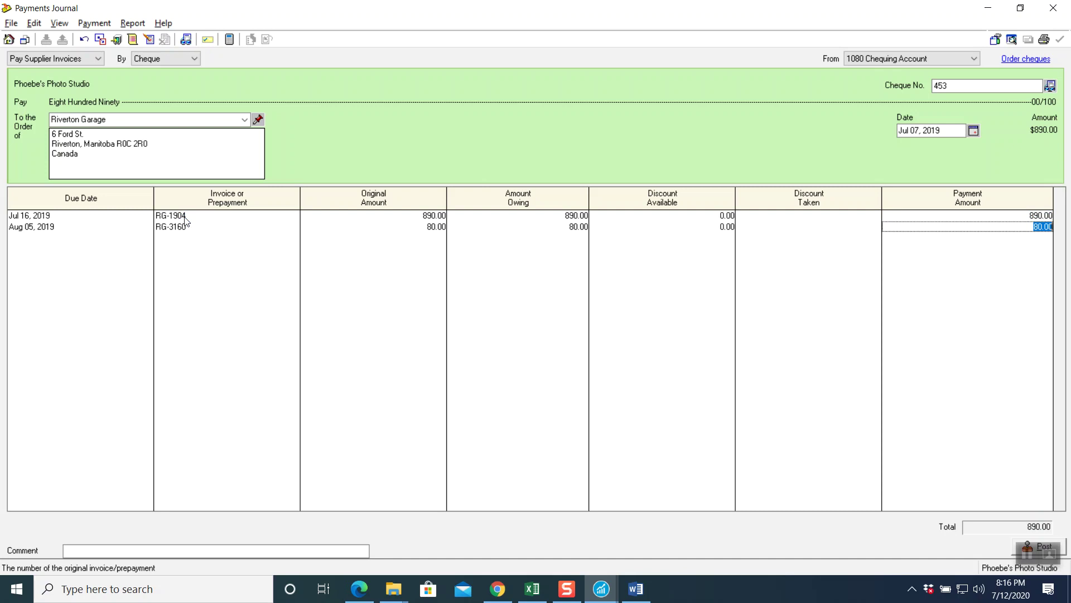
pyautogui.press('Delete')
pyautogui.press('Tab')
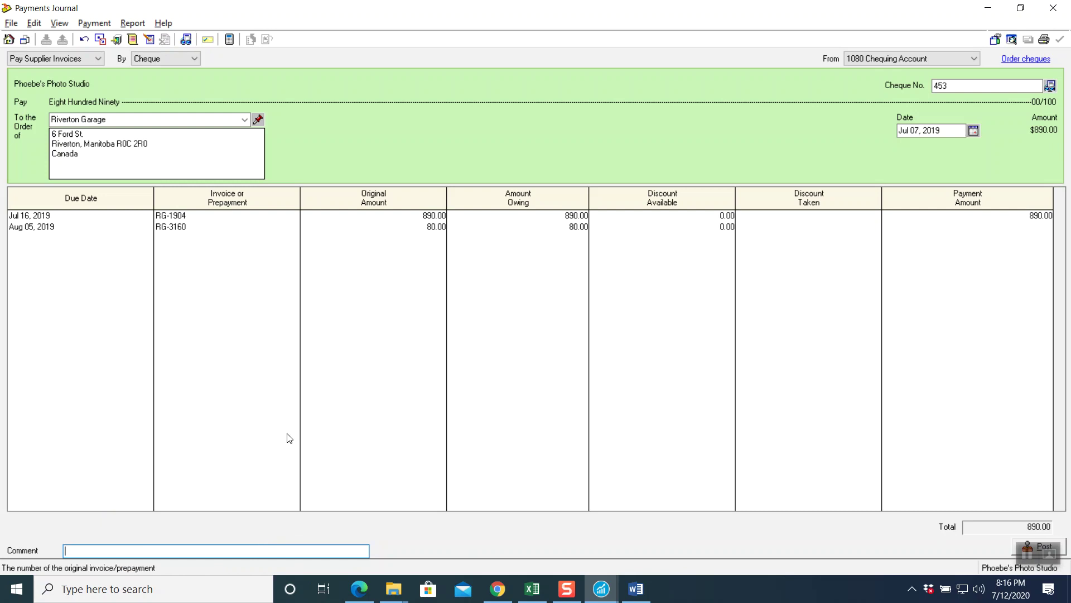
# - Enter the comment 'Reference invoice # RG-1904'
pyautogui.write('Reference invoice # RG-1904')
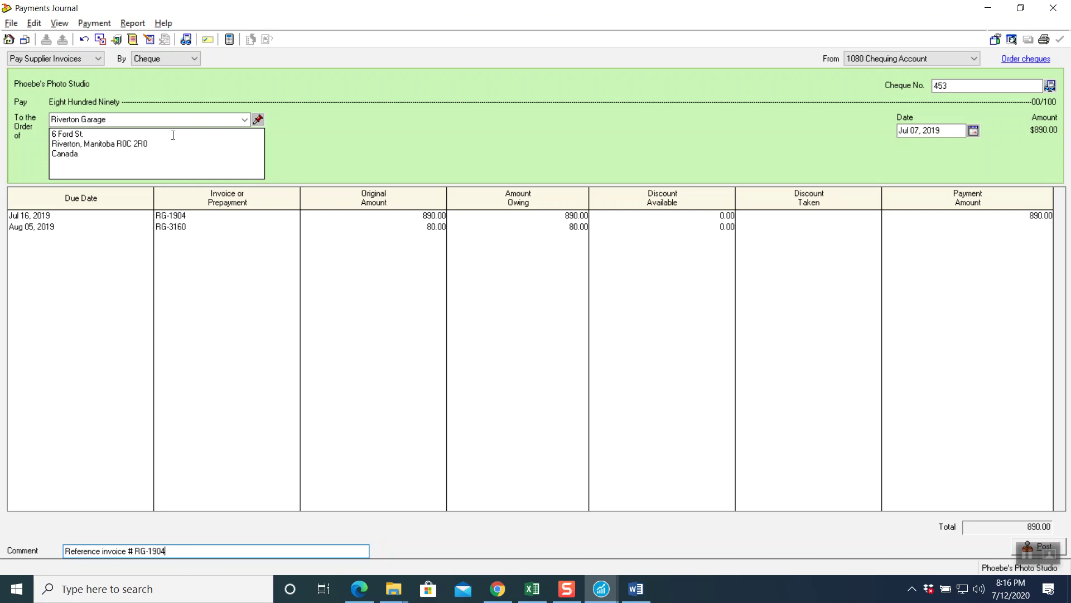
# - Preview the payments journal entry and post cheque 453 as J14
pyautogui.click(132, 22)
pyautogui.click(141, 39)
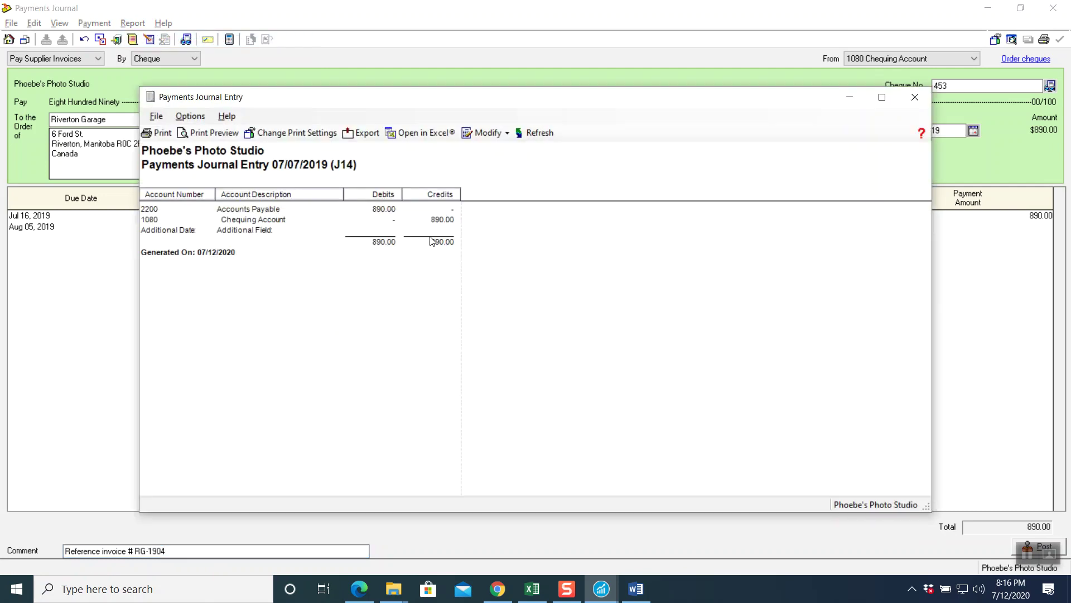
pyautogui.click(915, 101)
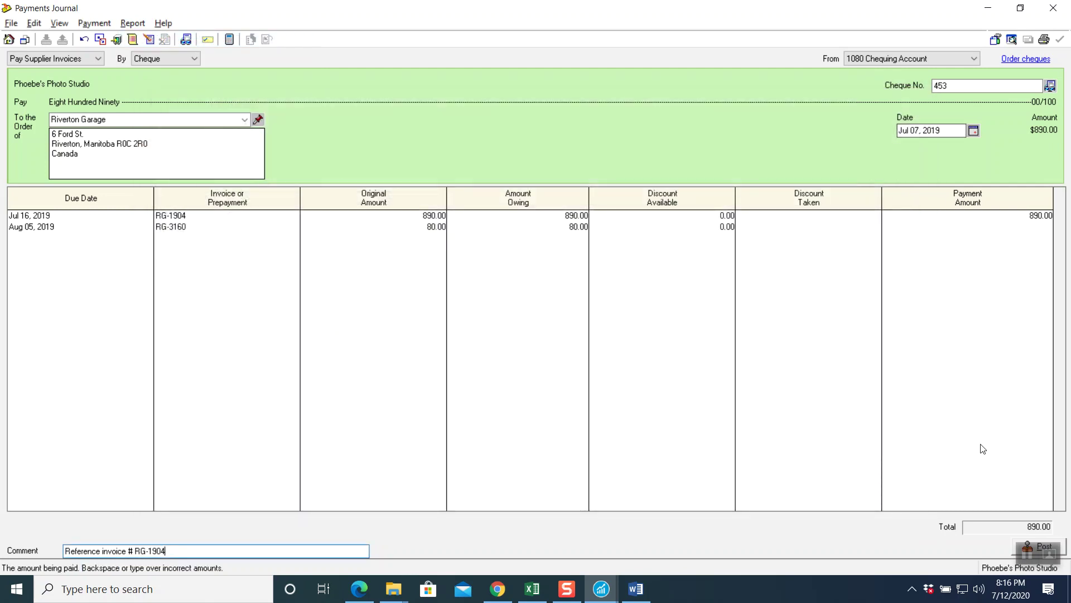
pyautogui.click(1013, 543)
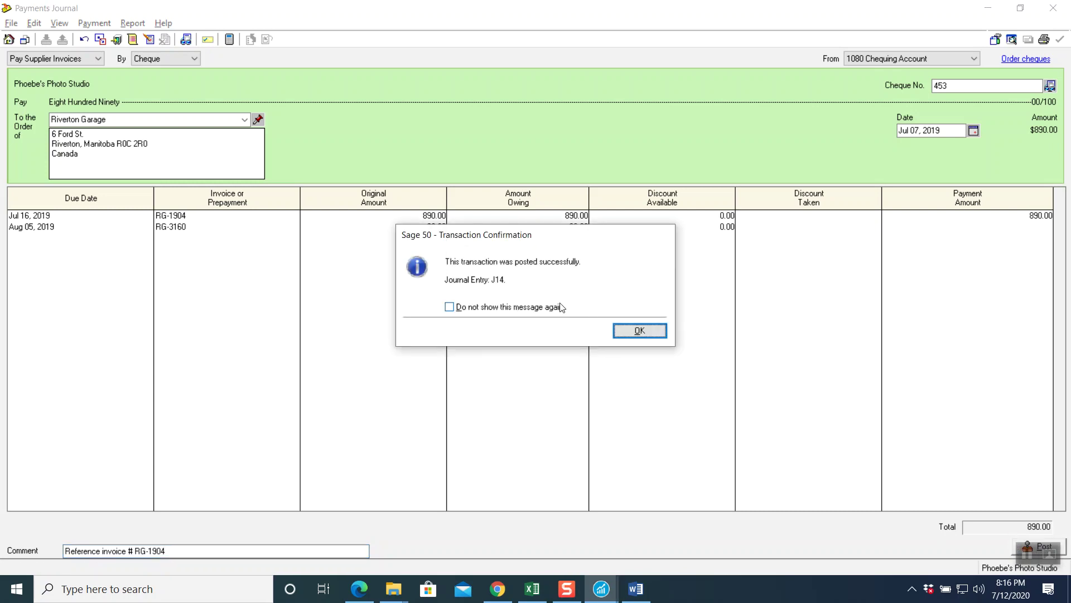
pyautogui.click(651, 332)
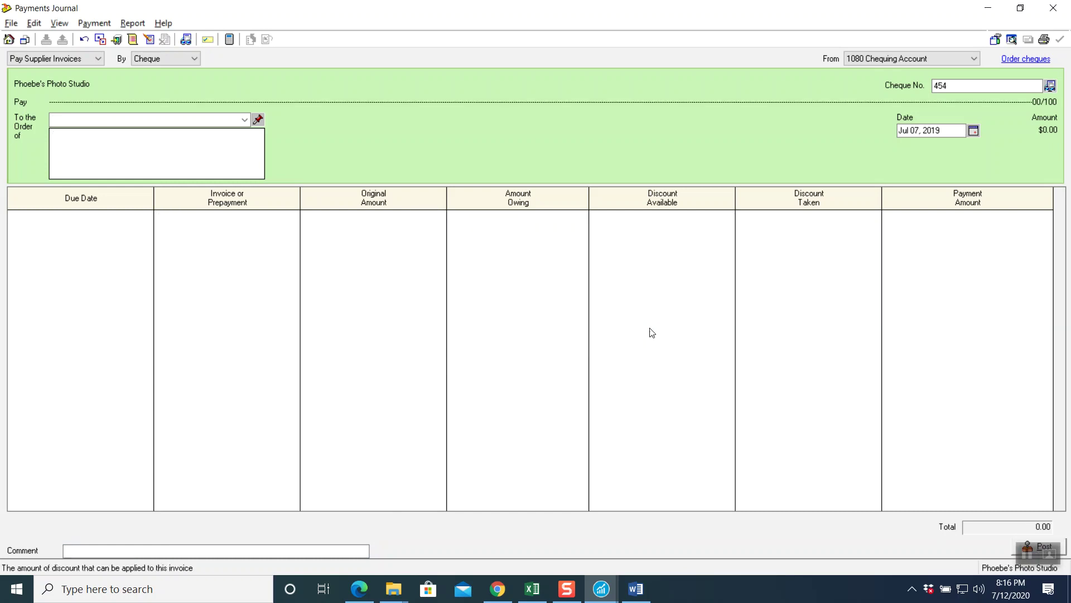
# - Close the Payments Journal, look over the next PDF transactions, and switch to the Word notes
pyautogui.click(1049, 11)
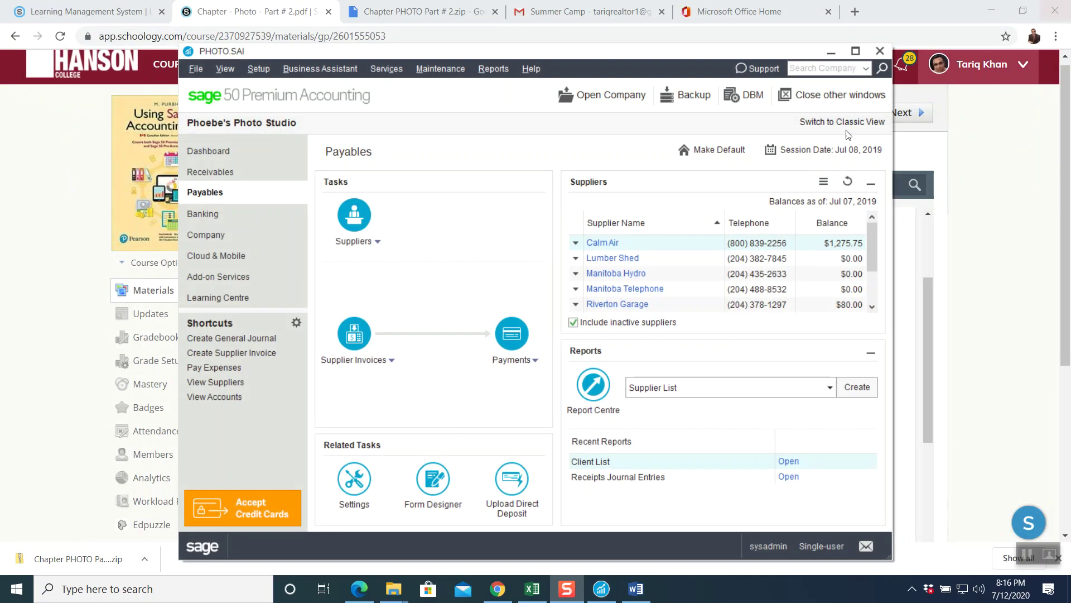
pyautogui.click(55, 245)
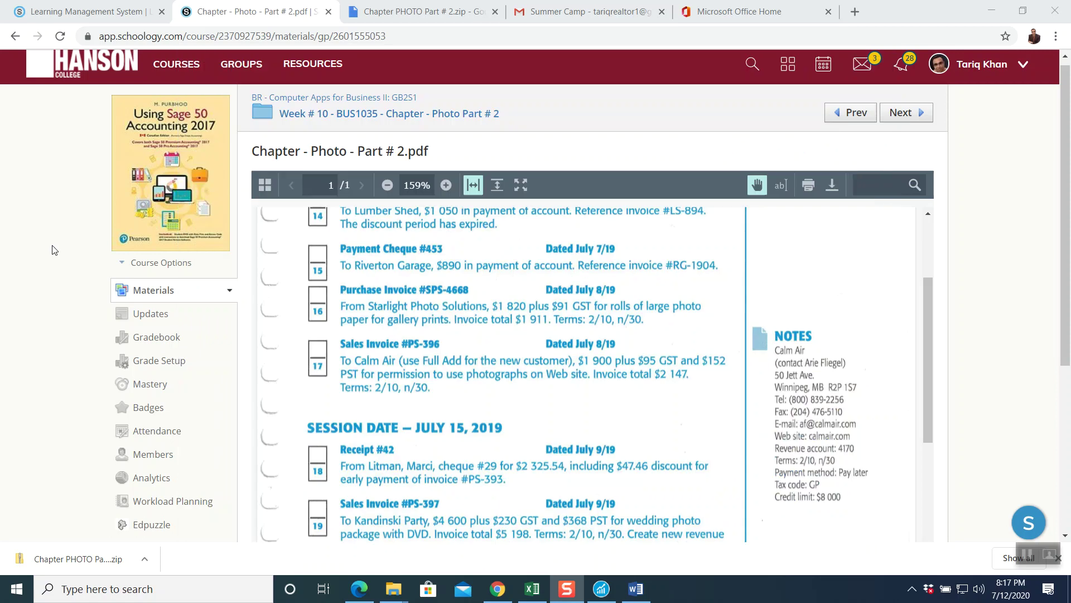
pyautogui.scroll(-3, 475, 325)
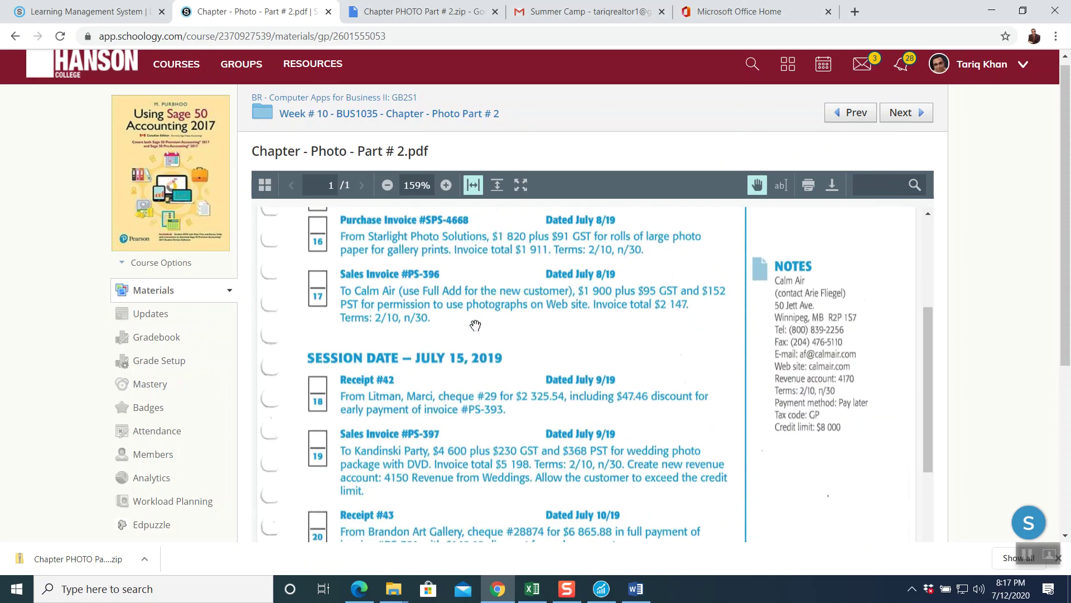
pyautogui.scroll(3, 475, 325)
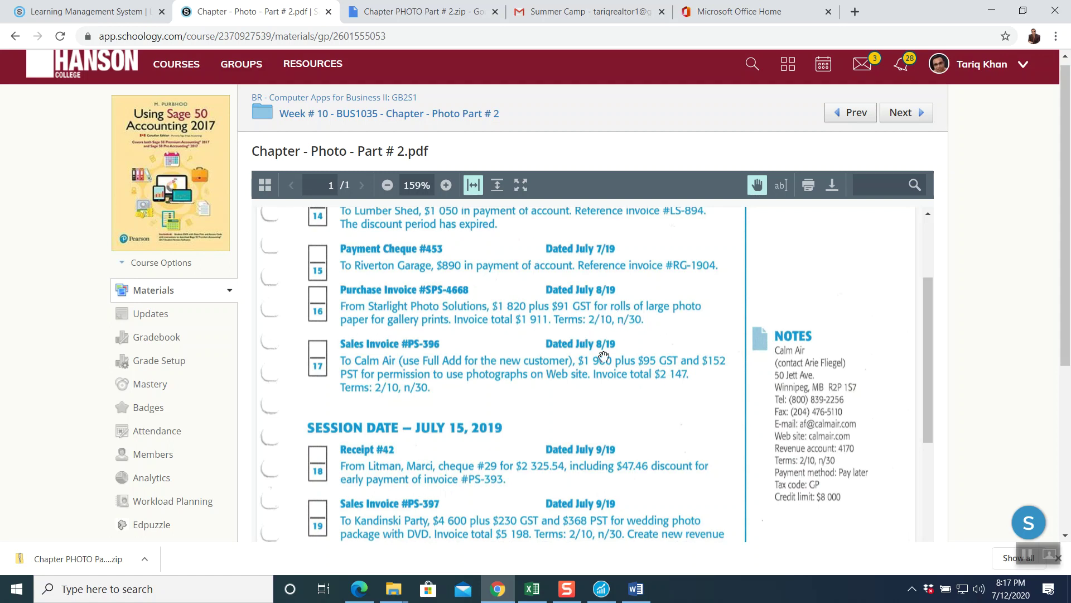
pyautogui.click(636, 588)
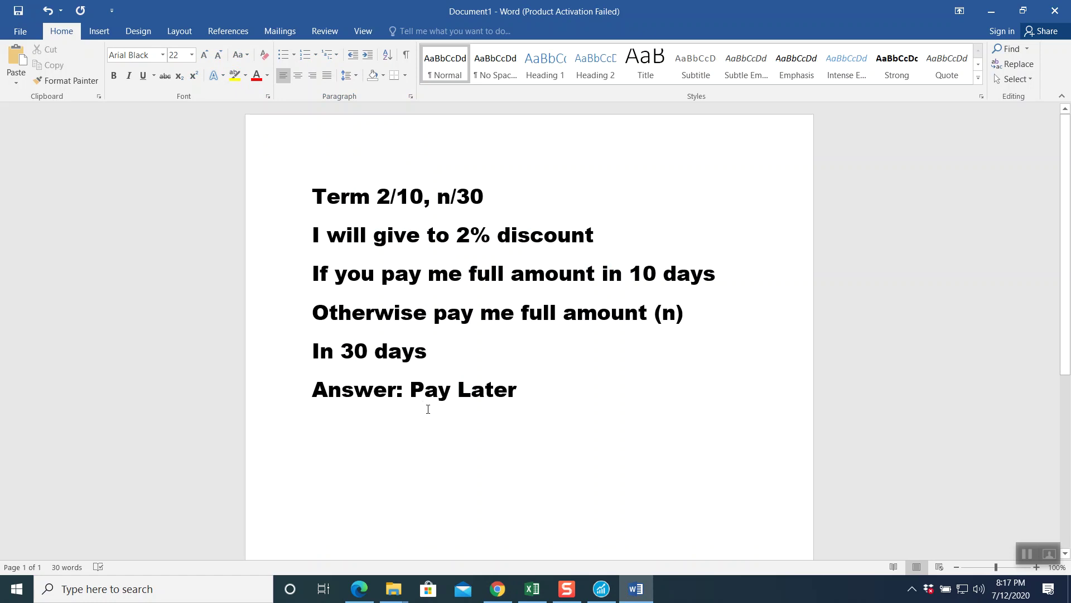
# - Bring Sage 50's Payables page back to the front
pyautogui.click(601, 588)
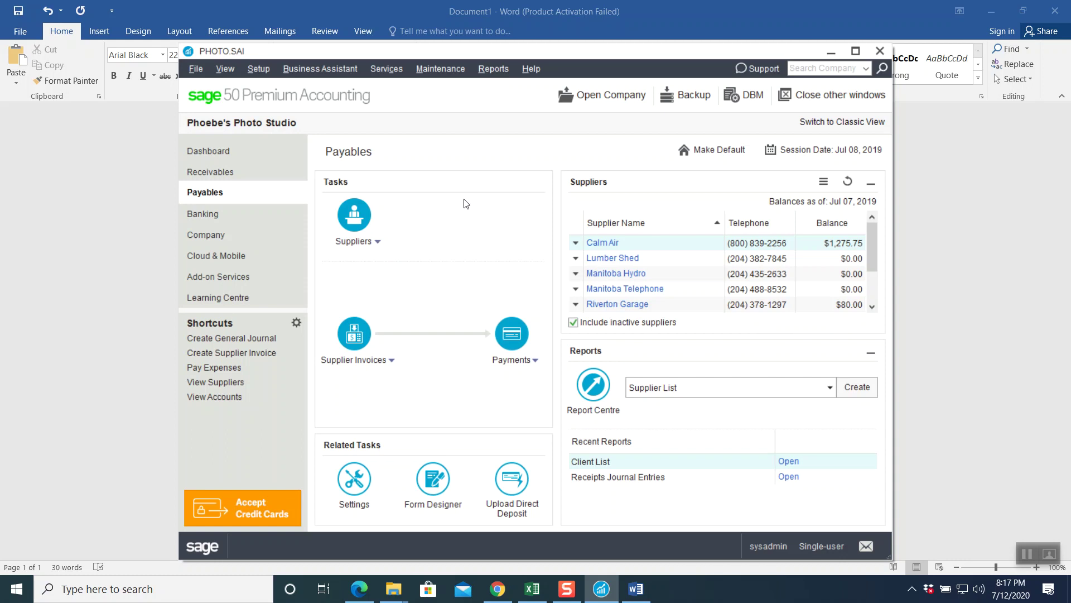
# - Start a client invoice numbered SPS-4668 dated Jul 08, 2019
pyautogui.click(232, 173)
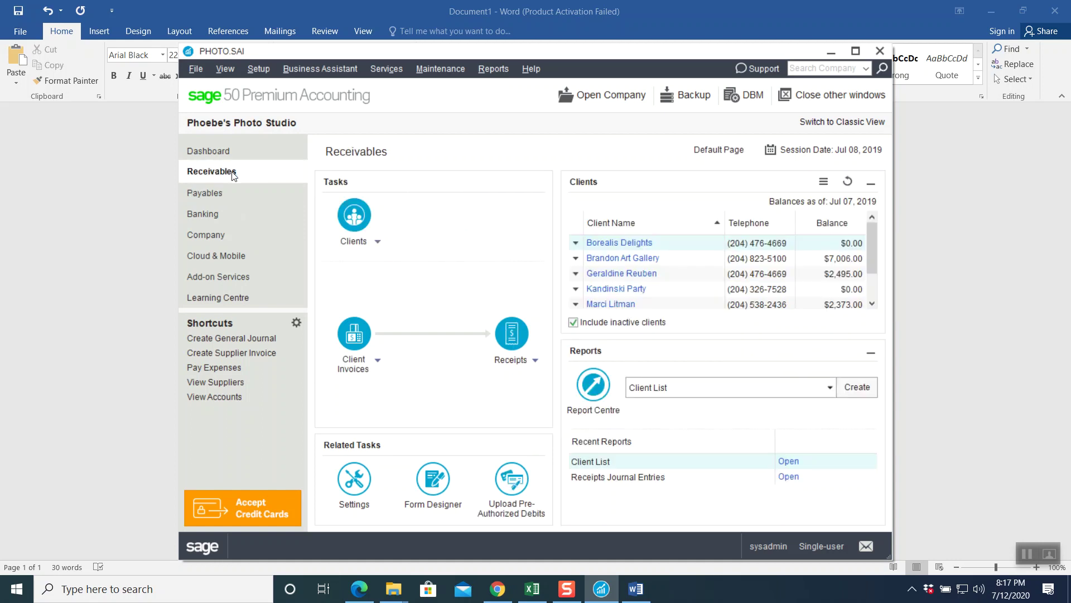
pyautogui.click(354, 335)
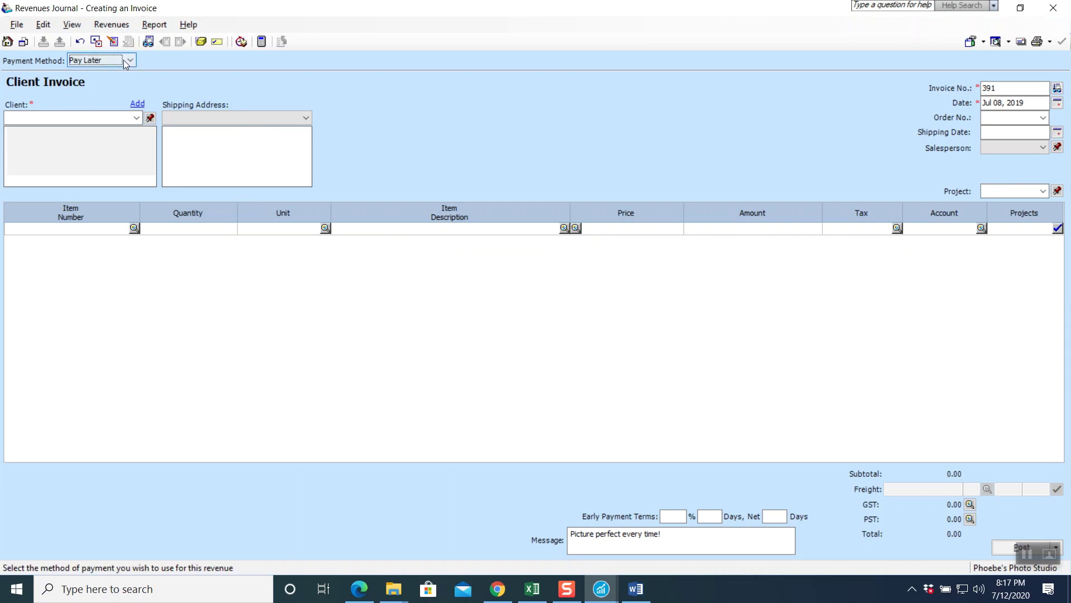
pyautogui.click(1012, 88)
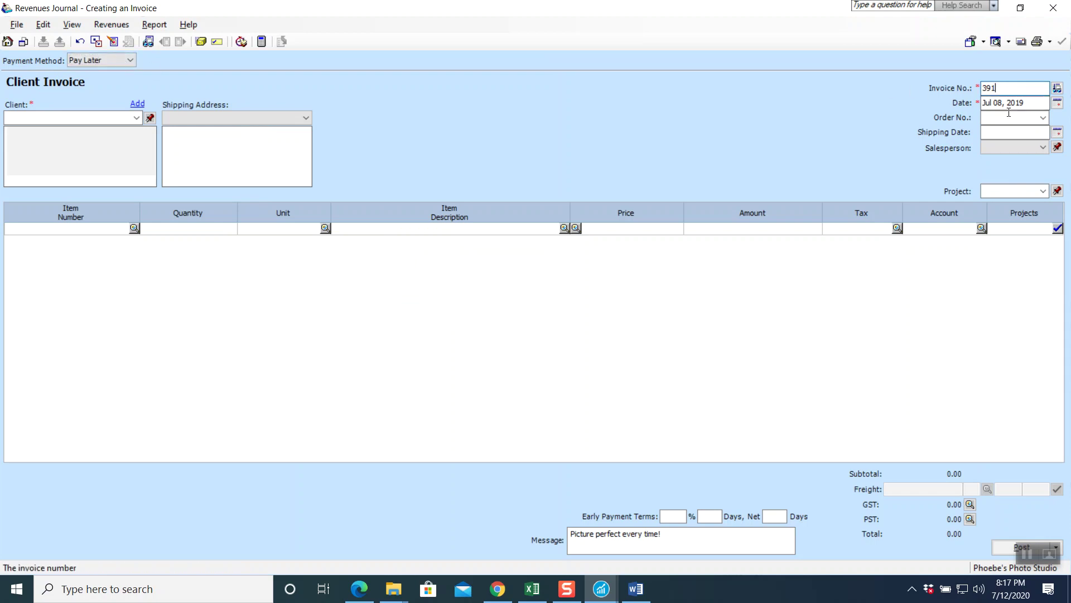
pyautogui.press('BackSpace')
pyautogui.press('BackSpace')
pyautogui.press('BackSpace')
pyautogui.write('SPS-4668')
pyautogui.click(1057, 103)
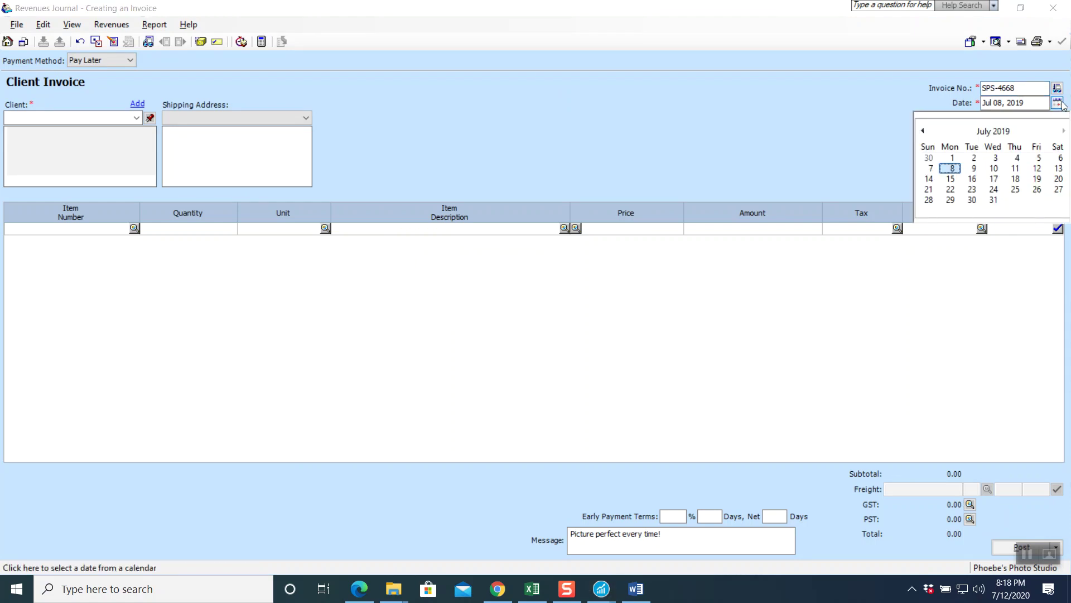
pyautogui.click(952, 168)
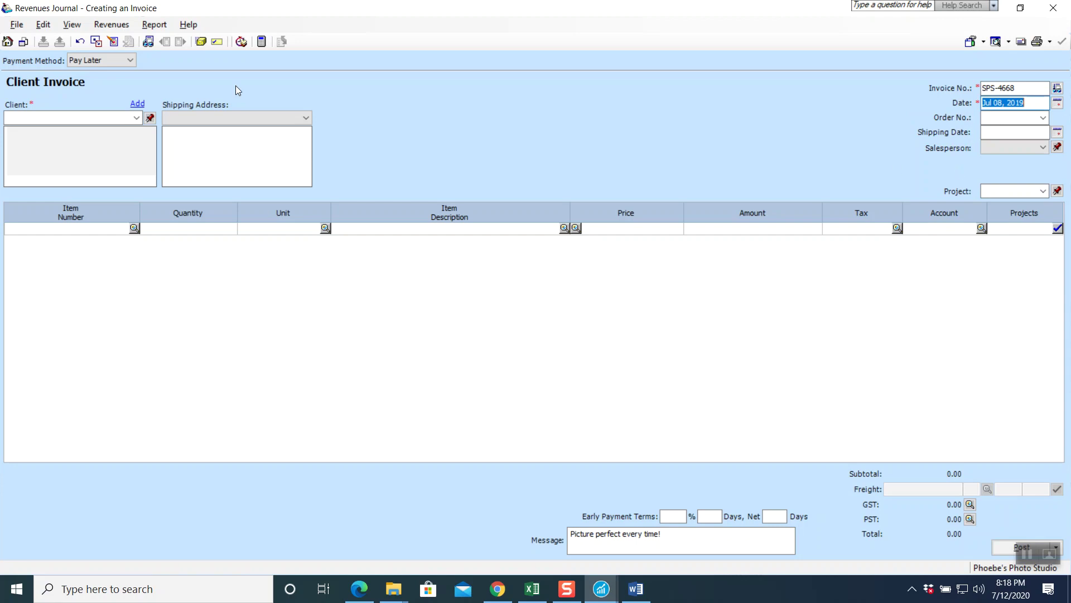
# - Close the client list without choosing anyone and discard the unposted invoice
pyautogui.click(136, 118)
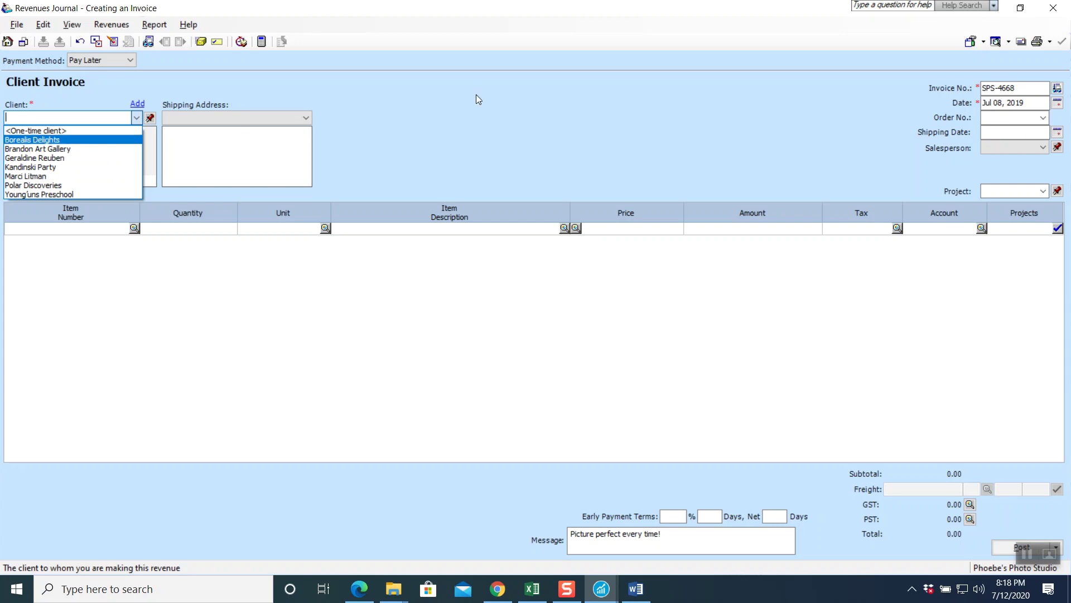
pyautogui.click(1060, 10)
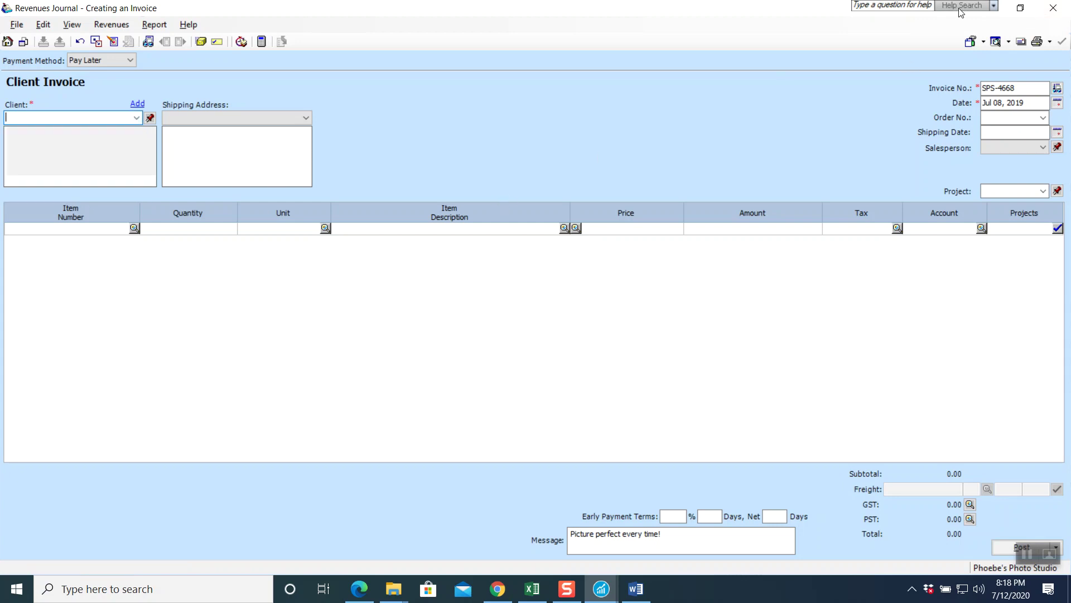
pyautogui.click(1052, 8)
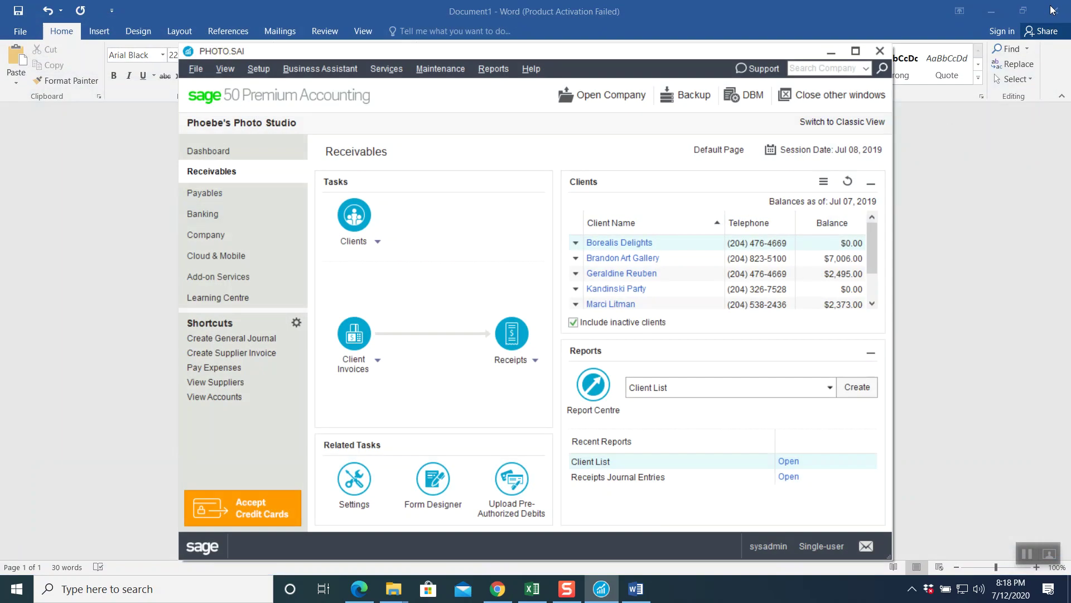
# - Create supplier invoice SPS-4668 dated Jul 08, 2019 from Starlight Photo Solutions
pyautogui.click(239, 194)
pyautogui.click(365, 335)
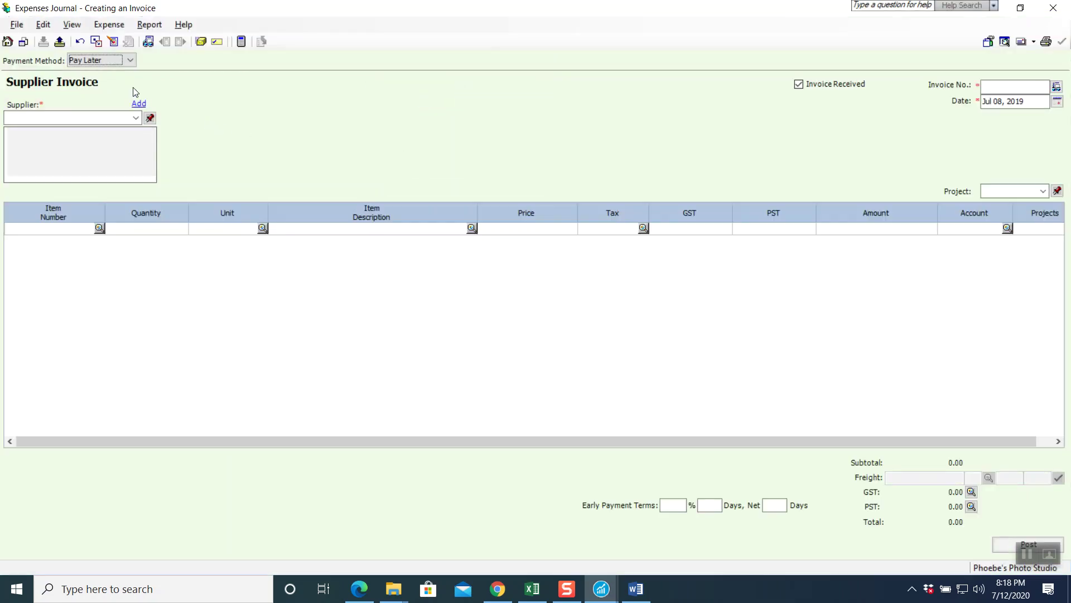
pyautogui.click(1013, 87)
pyautogui.write('SPS-4668')
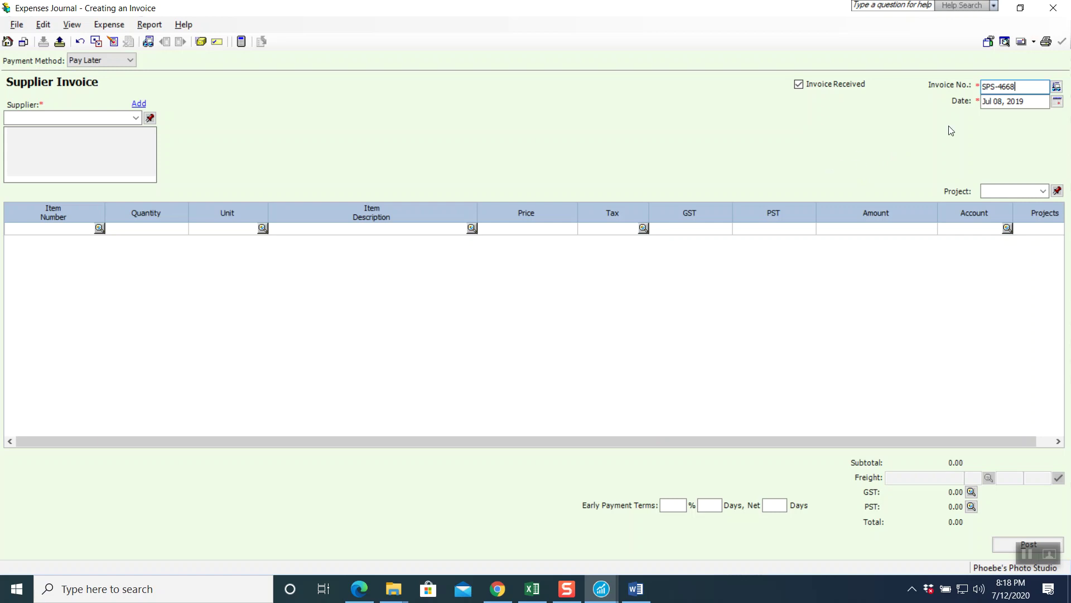
pyautogui.click(1057, 102)
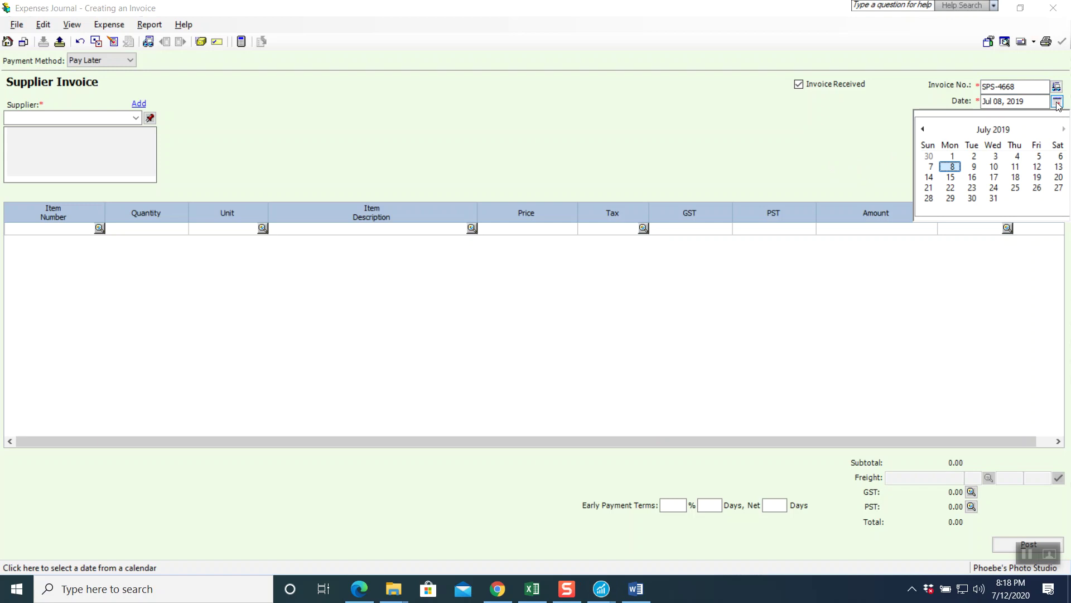
pyautogui.click(952, 167)
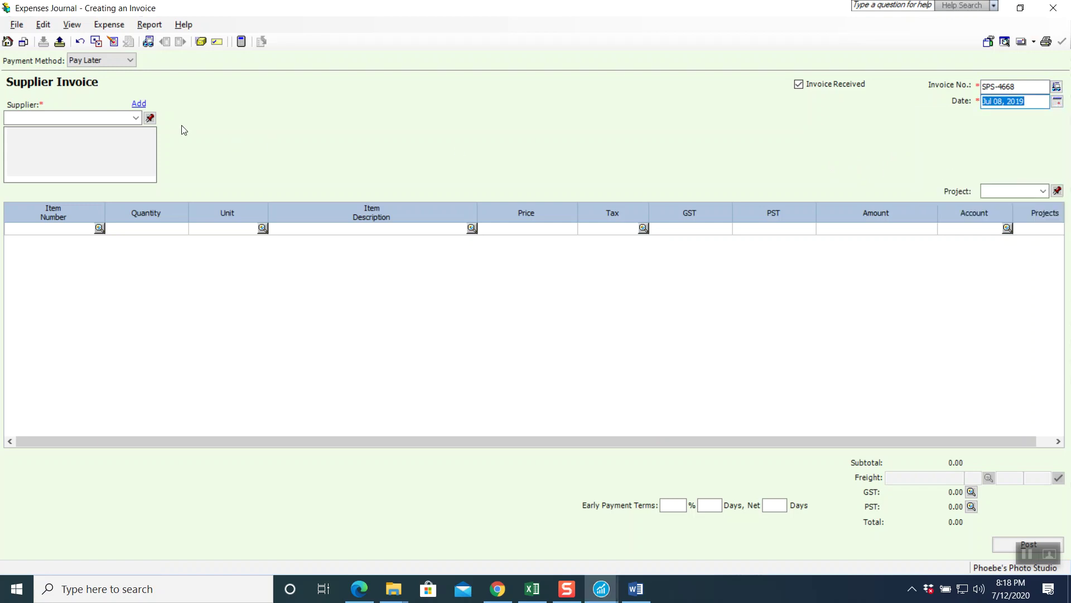
pyautogui.click(136, 117)
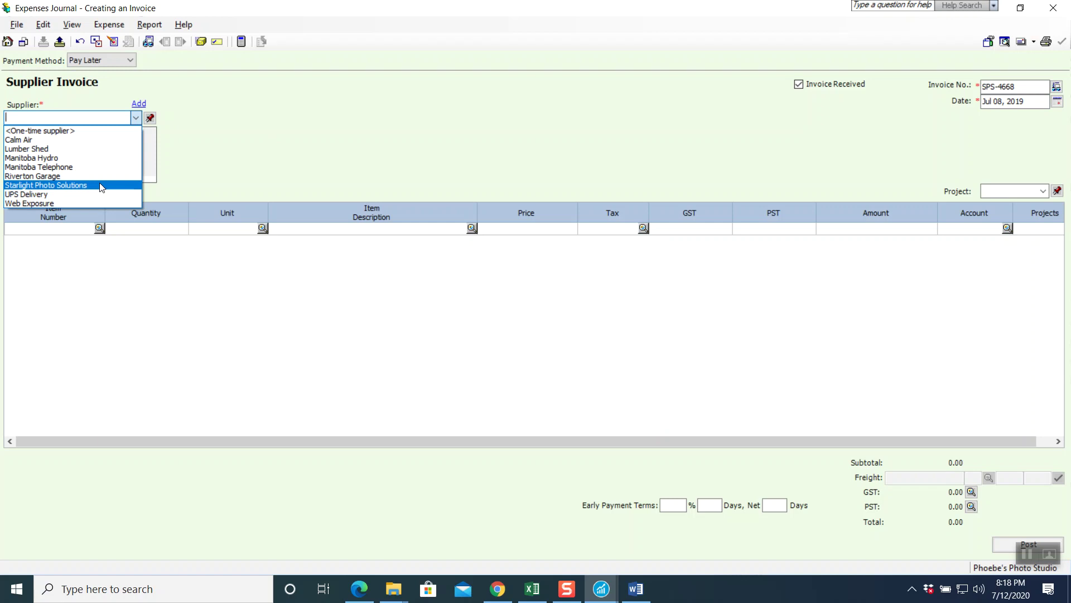
pyautogui.click(102, 187)
pyautogui.click(329, 228)
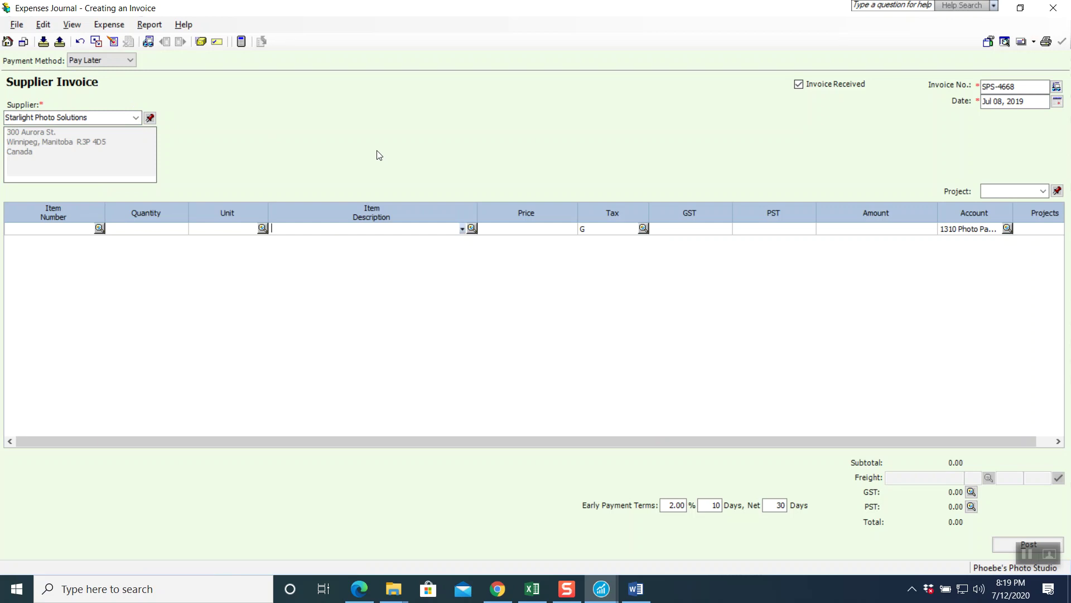
# - Enter the line 'Rolls of large Photo Paper for gallery prints' with amount 1820
pyautogui.write('Rol')
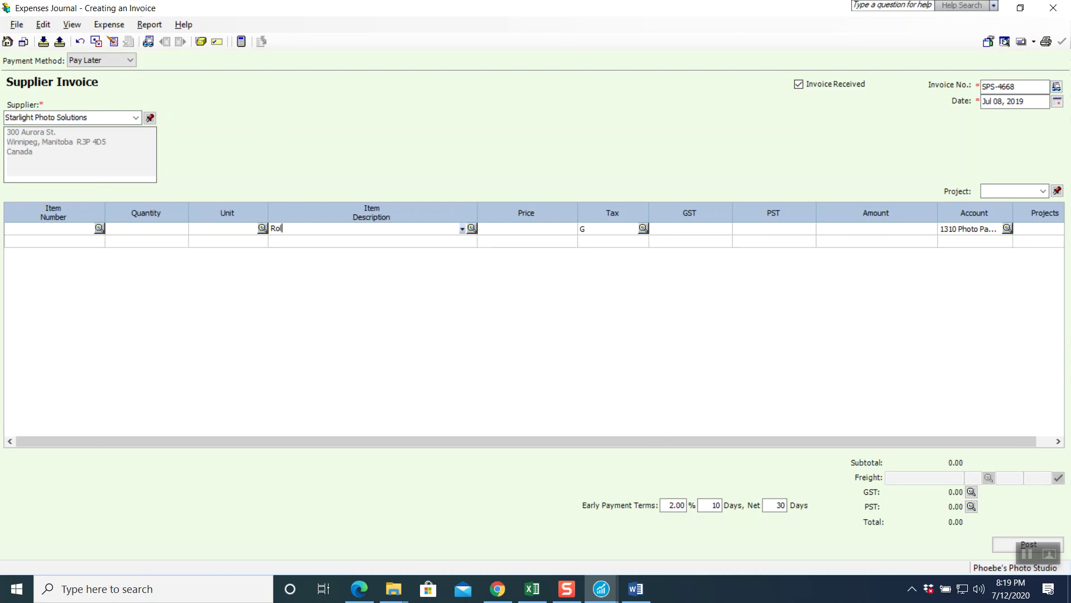
pyautogui.write('ls of larhe Ph')
pyautogui.press('BackSpace')
pyautogui.write('oto Paper for gallery prints')
pyautogui.press('Tab')
pyautogui.press('Tab')
pyautogui.press('Tab')
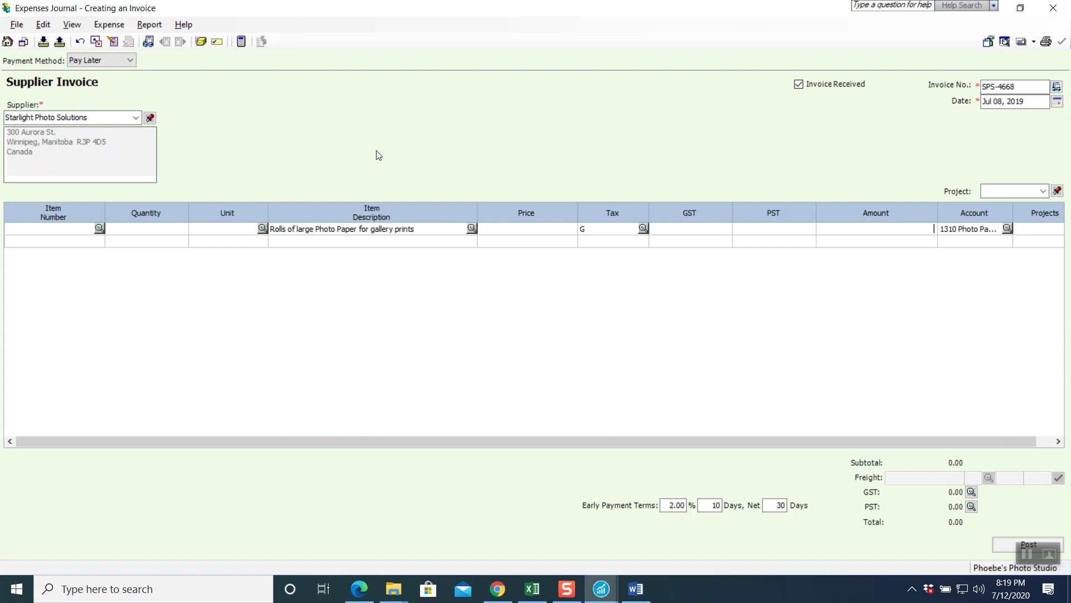
pyautogui.write('1820')
pyautogui.press('Tab')
pyautogui.press('Tab')
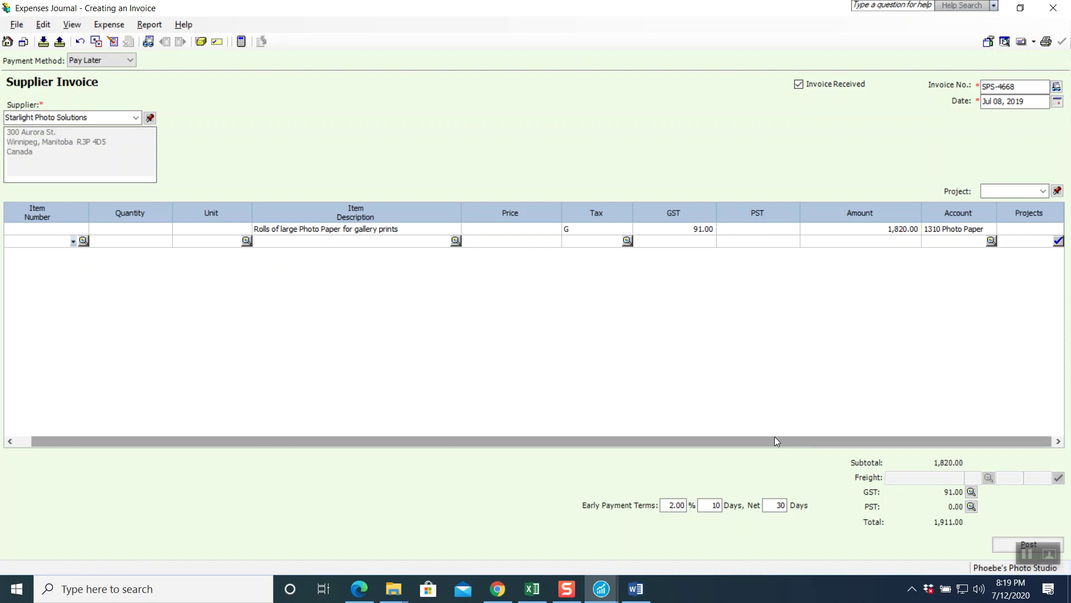
# - Preview the Expenses Journal Entry, post the invoice, and close the expense journal
pyautogui.click(154, 28)
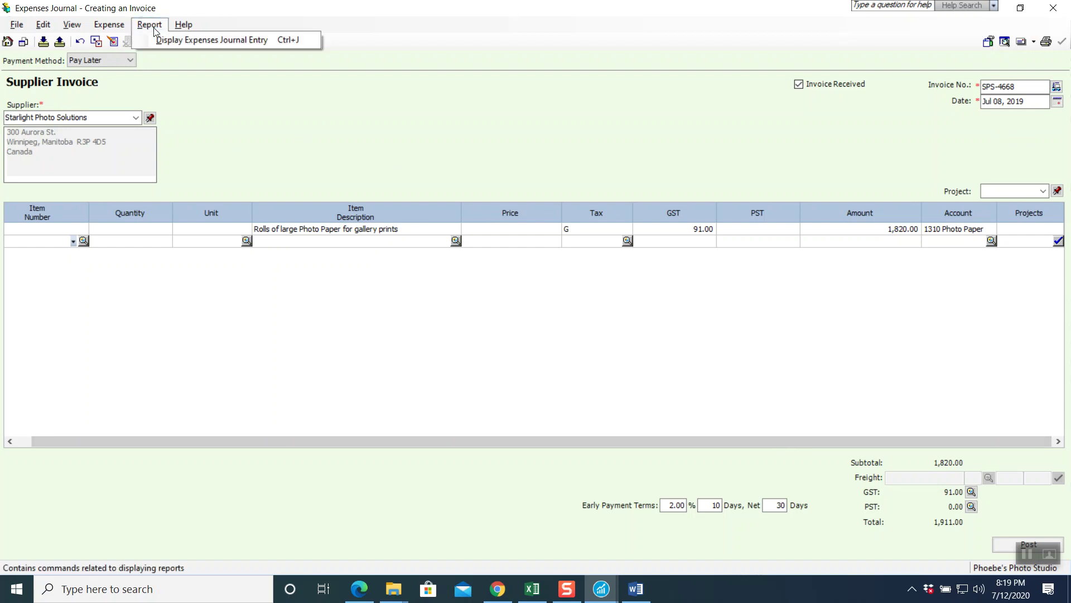
pyautogui.click(162, 42)
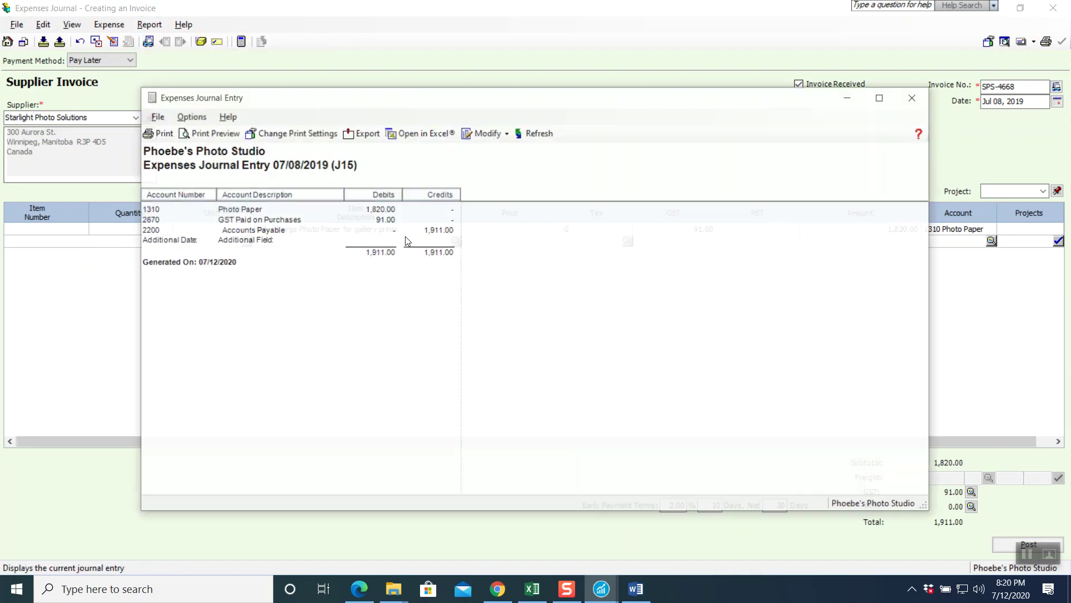
pyautogui.click(915, 98)
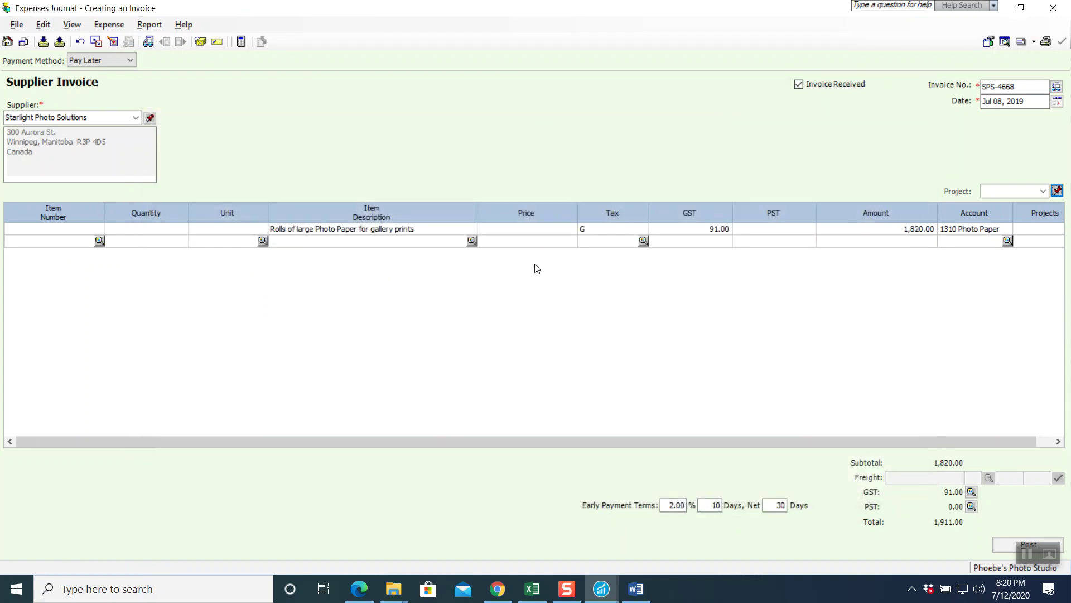
pyautogui.click(999, 549)
pyautogui.click(634, 332)
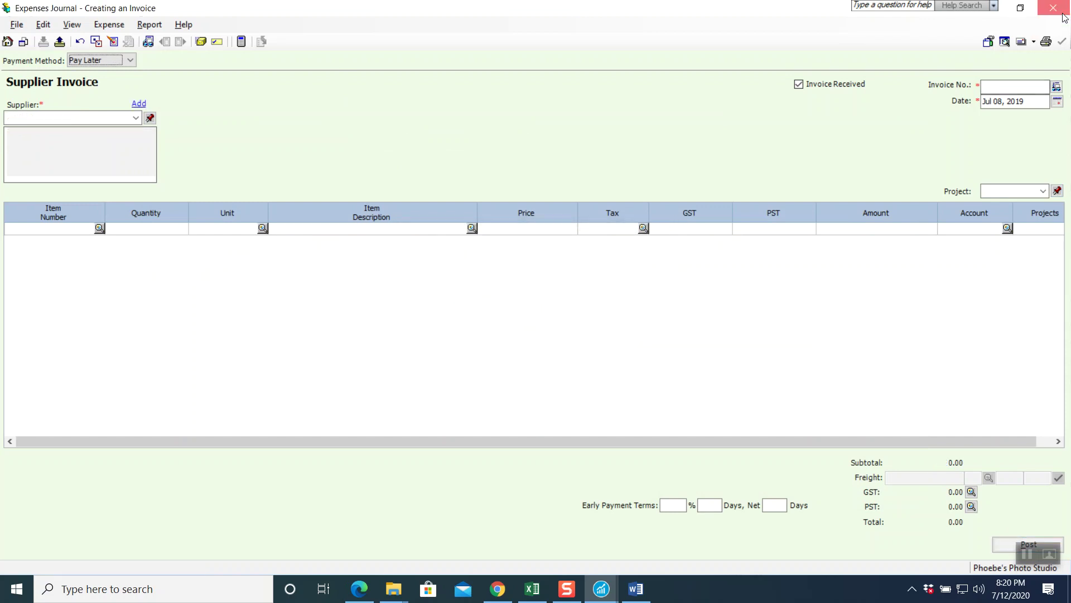
pyautogui.click(1063, 15)
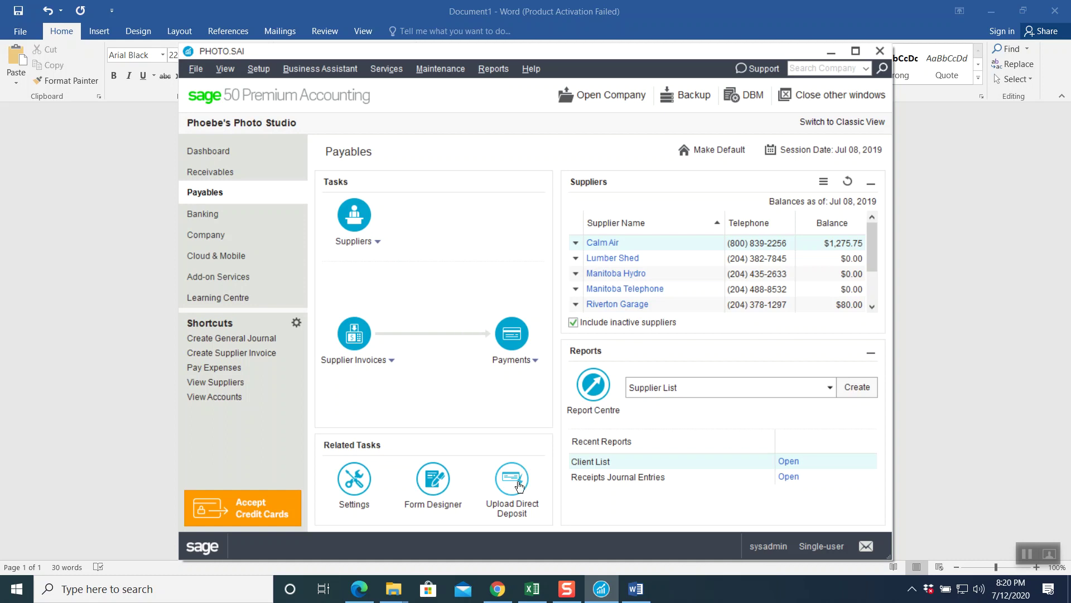
pyautogui.click(497, 588)
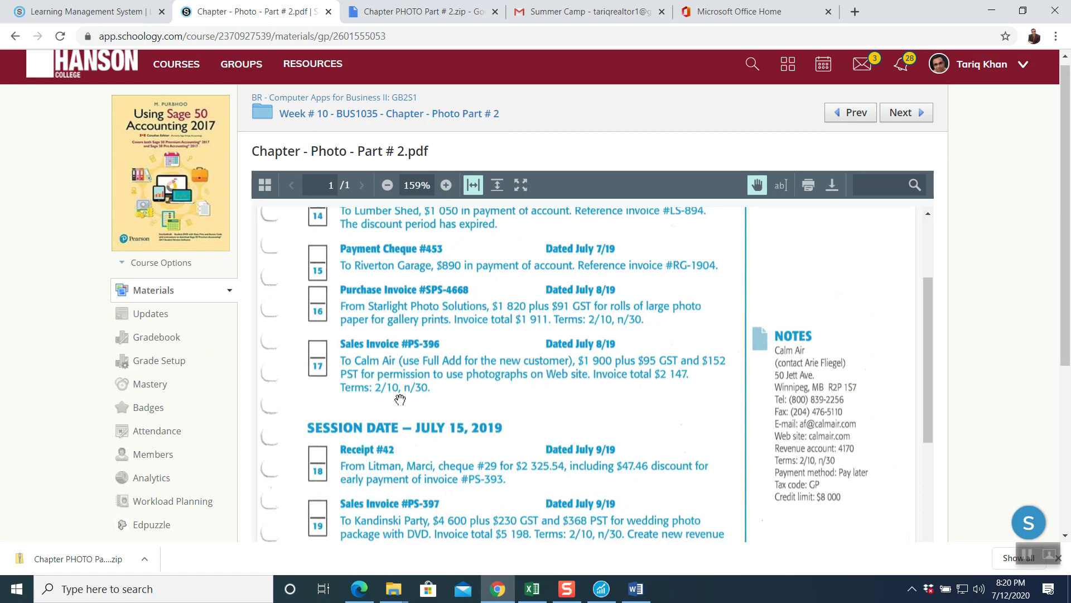
pyautogui.click(635, 589)
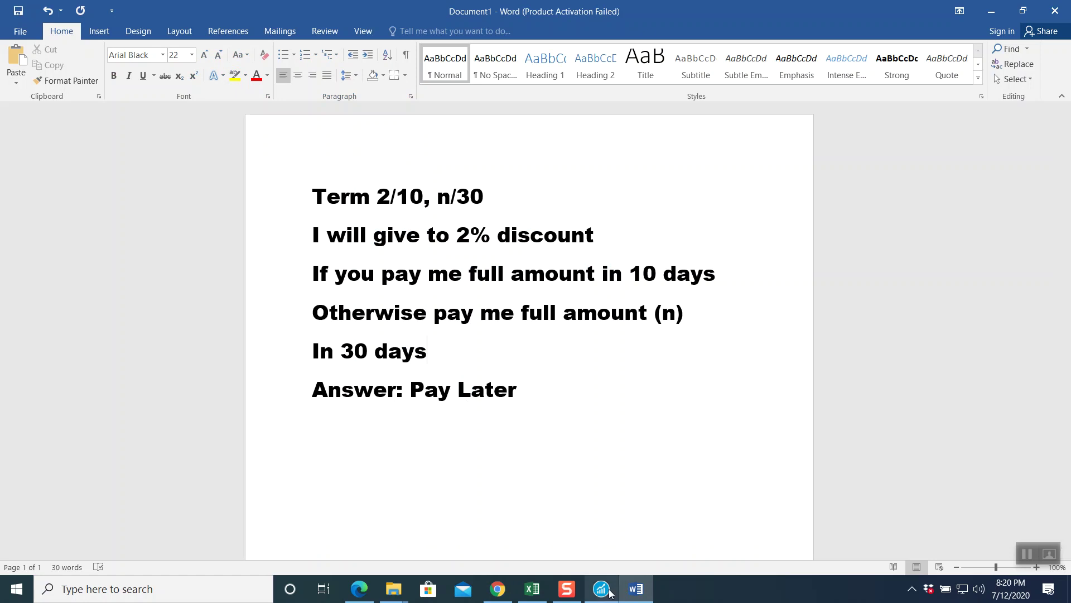
pyautogui.moveTo(419, 590)
pyautogui.moveTo(498, 589)
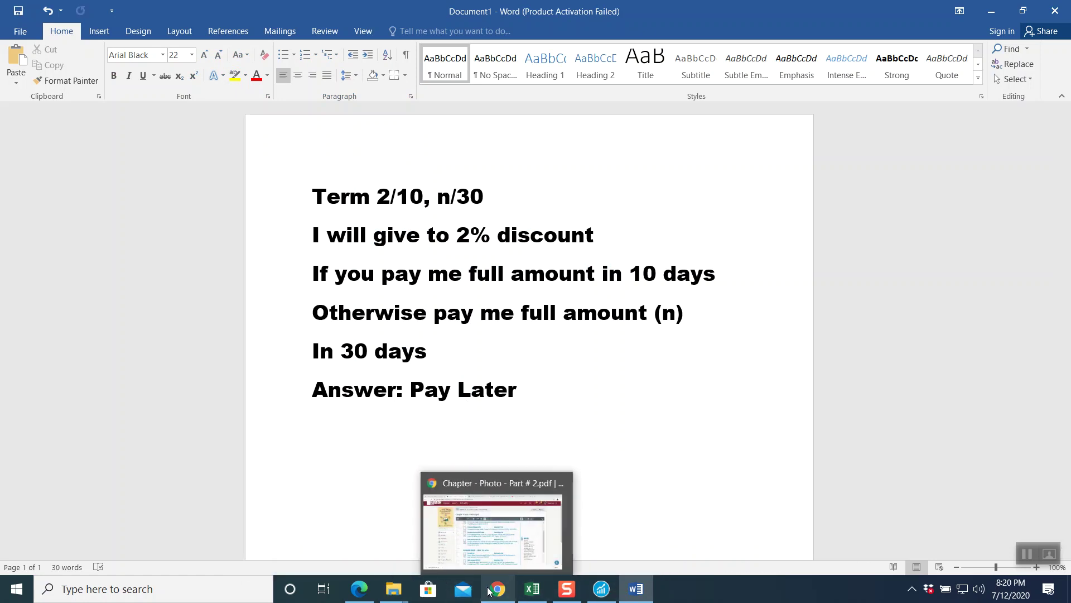
pyautogui.click(491, 527)
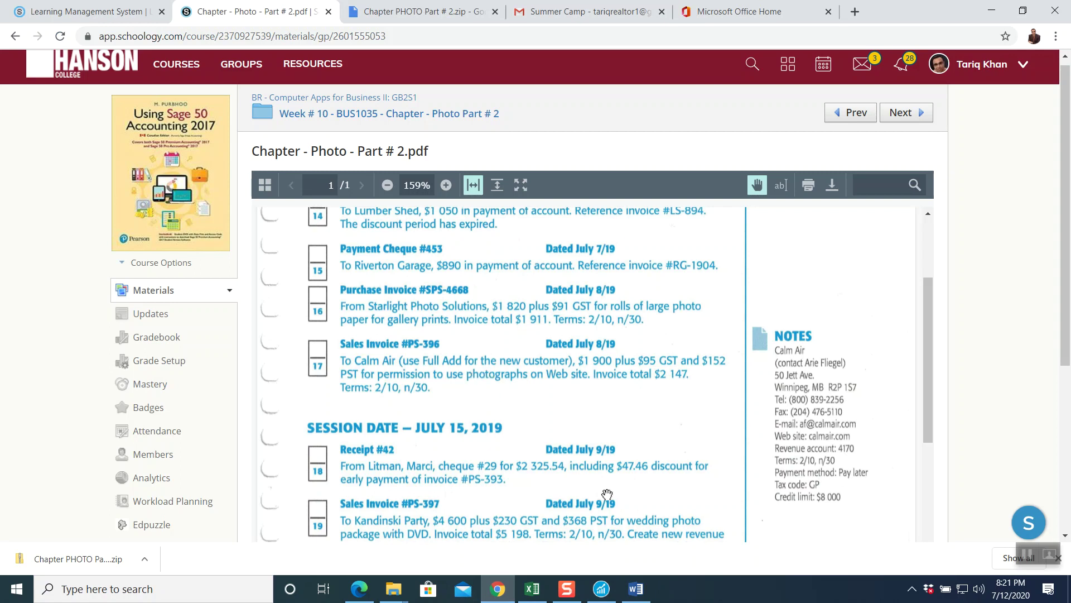
pyautogui.click(600, 586)
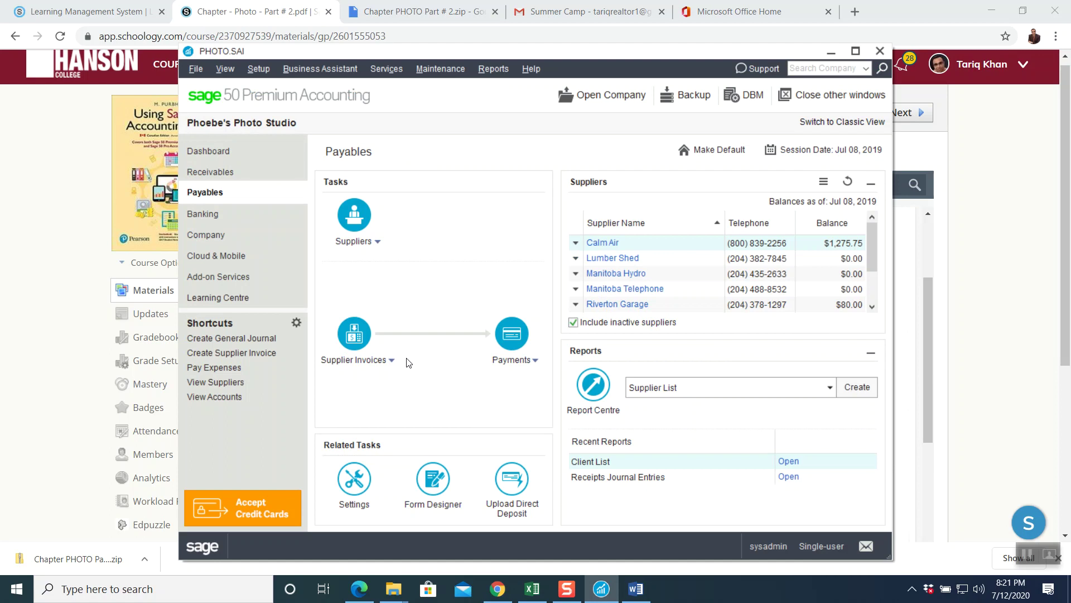
# - Start a new Receivables client invoice numbered PS-396
pyautogui.click(238, 178)
pyautogui.click(357, 332)
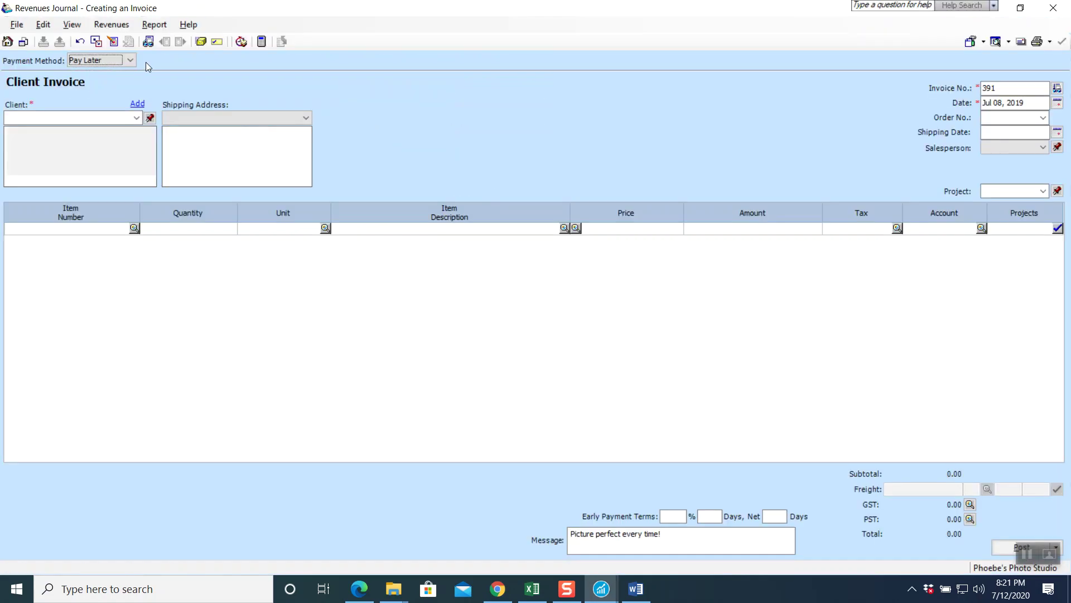
pyautogui.click(999, 89)
pyautogui.press('BackSpace')
pyautogui.write('PS-396')
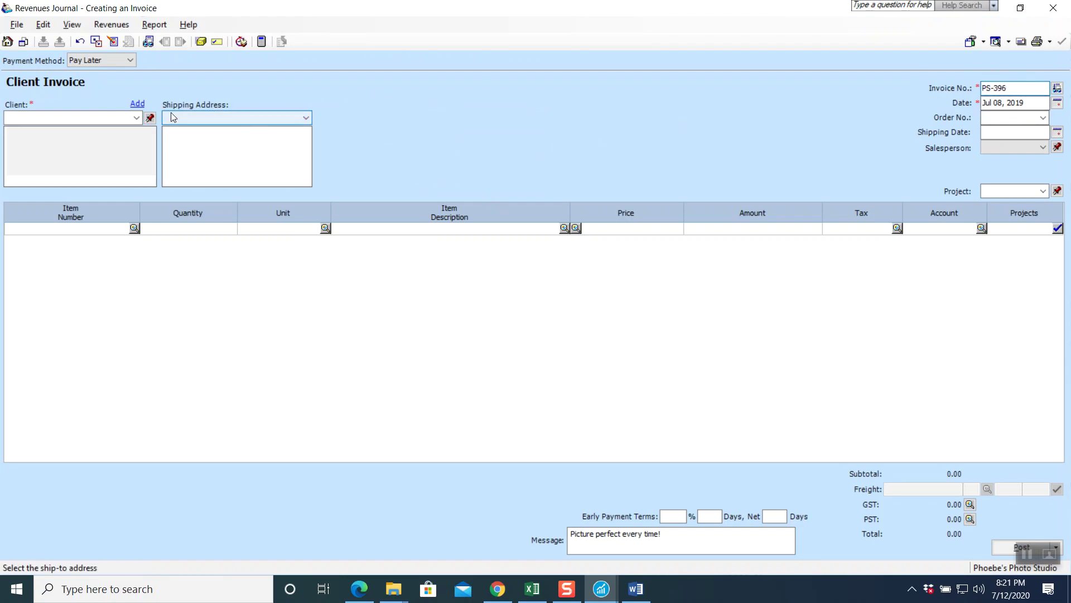
# - Enter Calm Air as the invoice's client
pyautogui.click(136, 118)
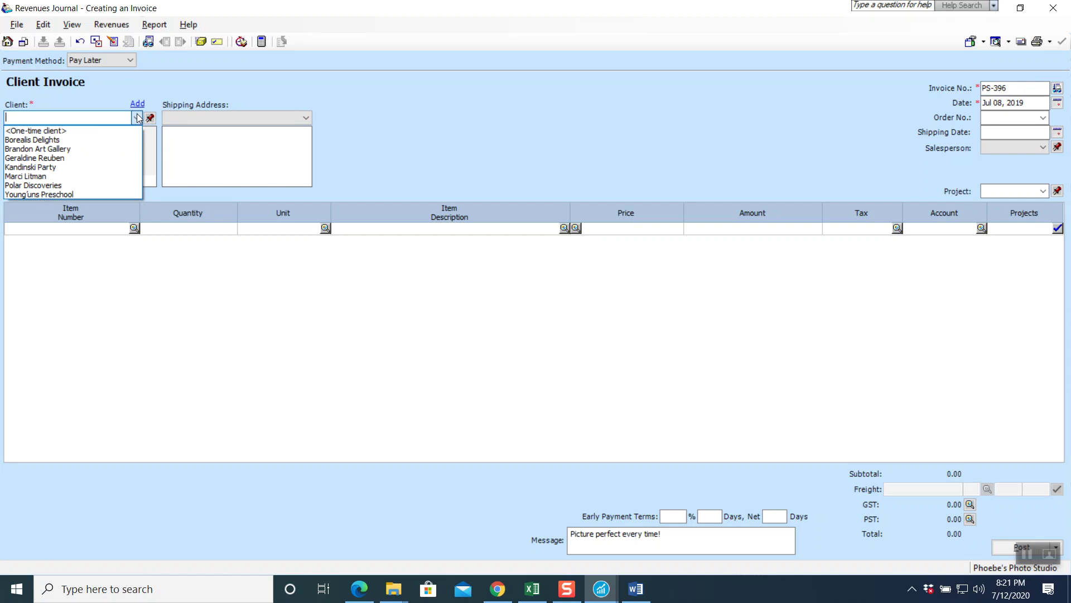
pyautogui.write('Calm Air')
pyautogui.press('Tab')
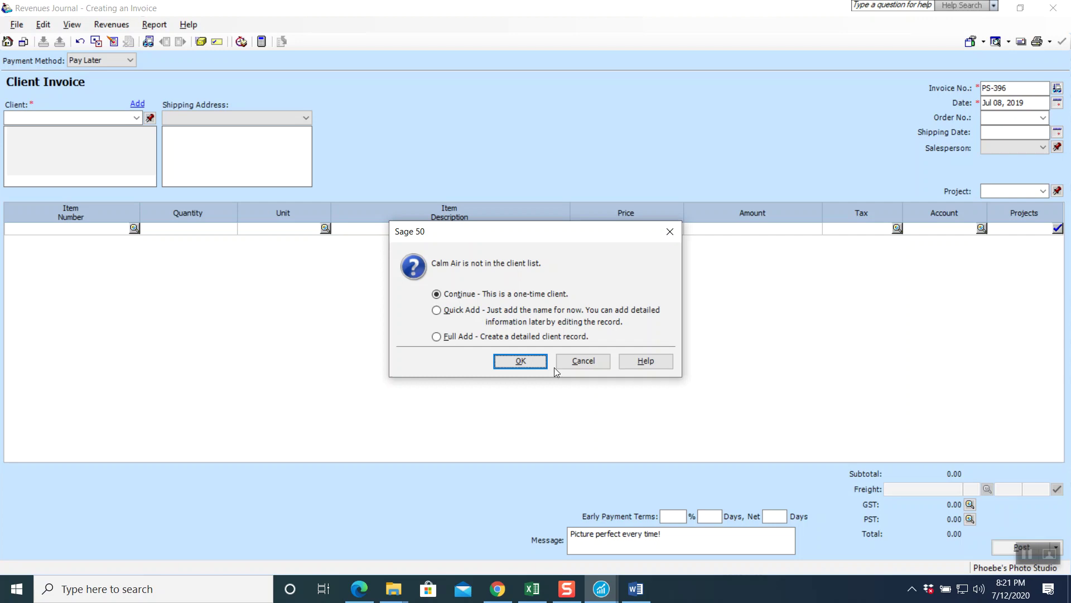
# - Add Calm Air as a new client with a full record and enter the contact person
pyautogui.click(464, 337)
pyautogui.click(524, 361)
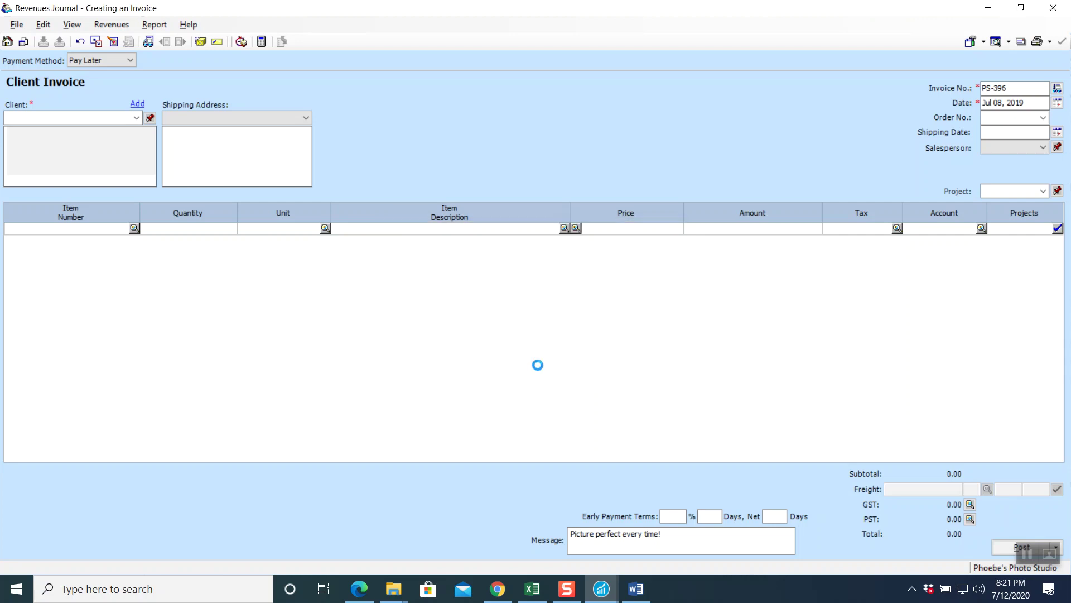
pyautogui.click(444, 321)
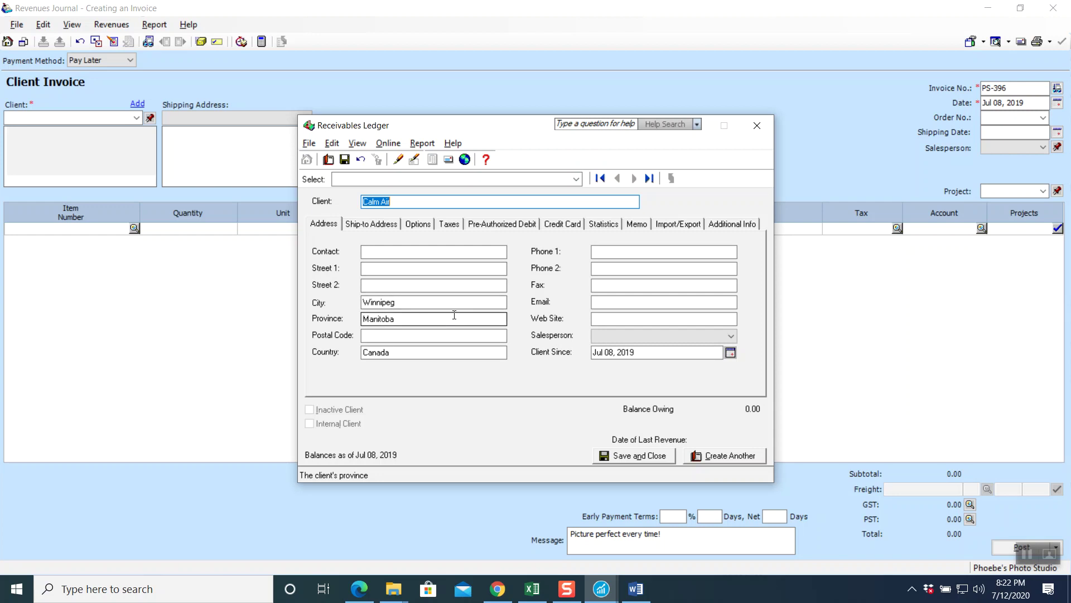
pyautogui.click(410, 250)
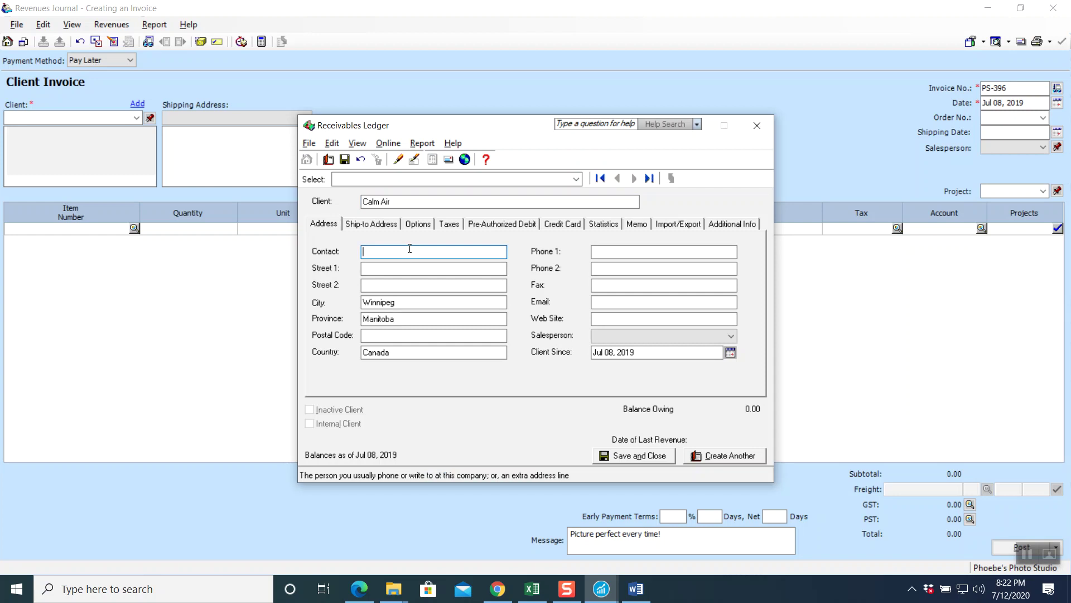
# - Enter Calm Air's street address and postal code
pyautogui.click(434, 272)
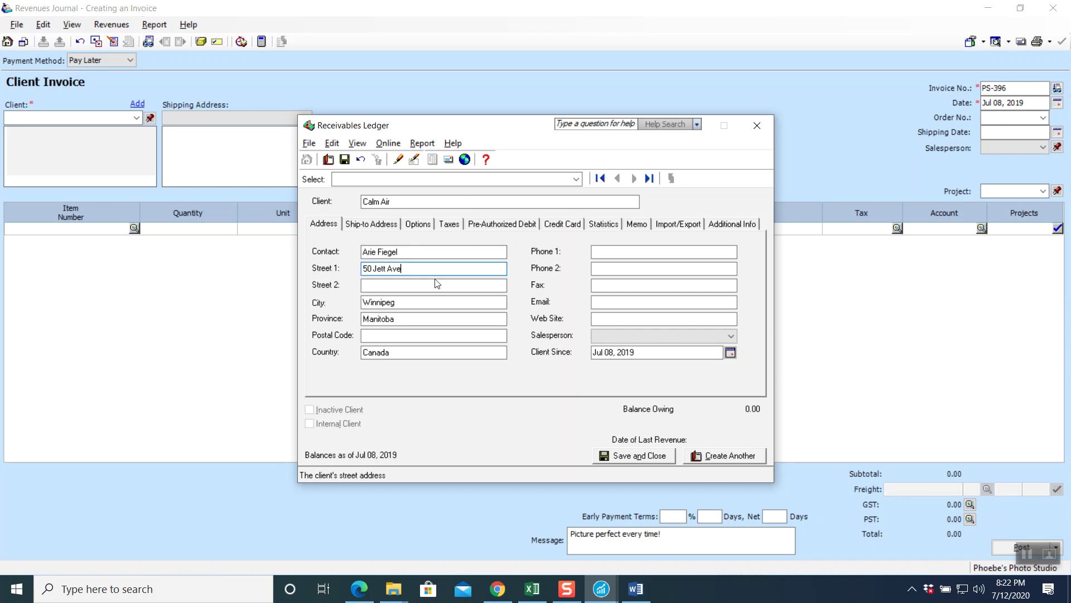
pyautogui.click(411, 302)
pyautogui.click(410, 318)
pyautogui.click(404, 335)
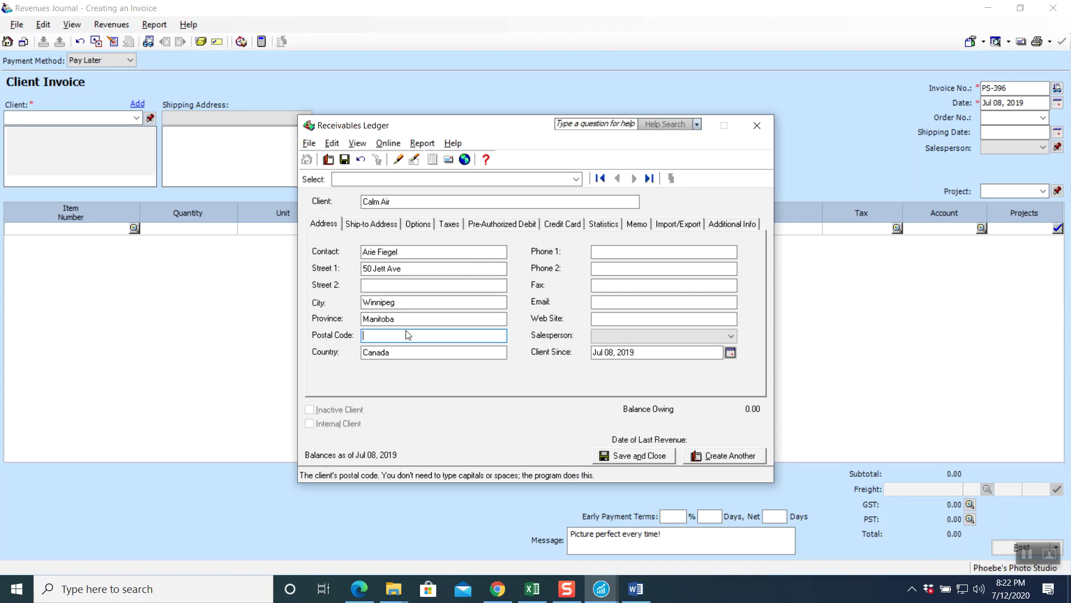
pyautogui.write('R2P 1S7')
pyautogui.press('Tab')
pyautogui.press('Tab')
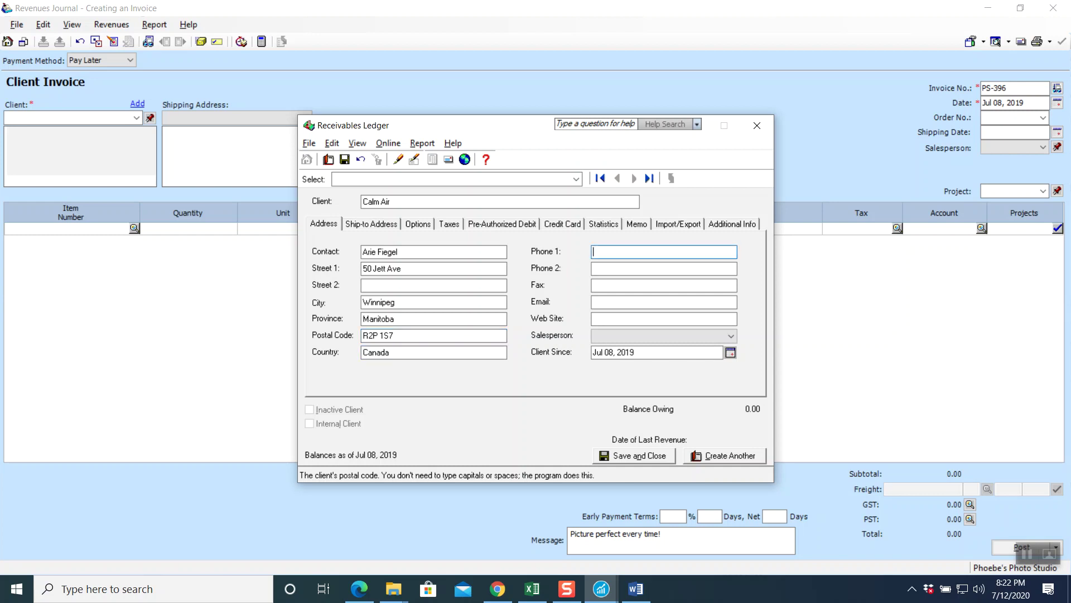
pyautogui.click(609, 285)
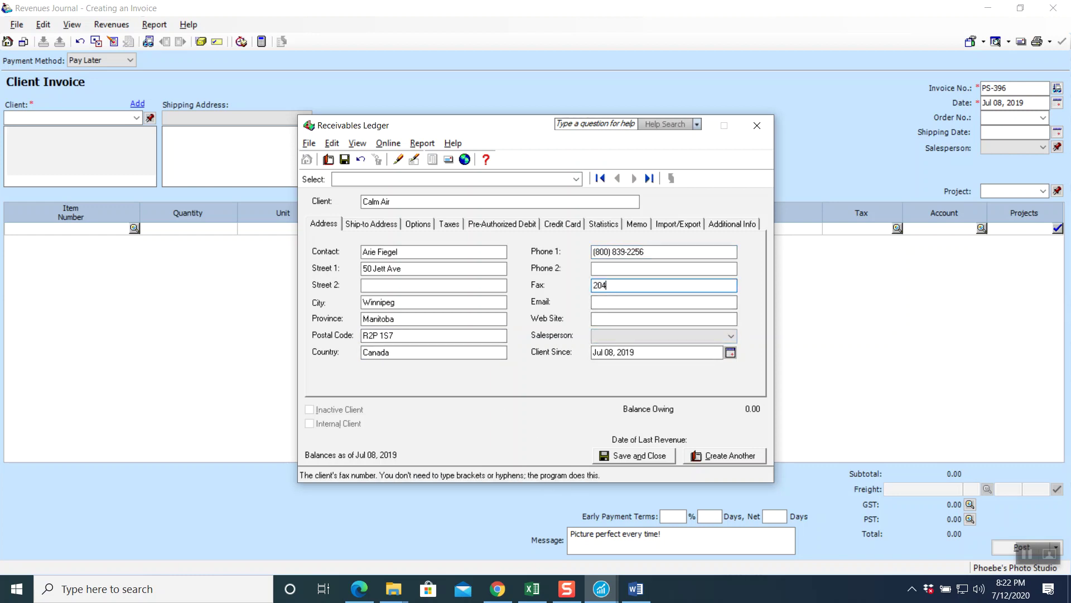
pyautogui.click(606, 303)
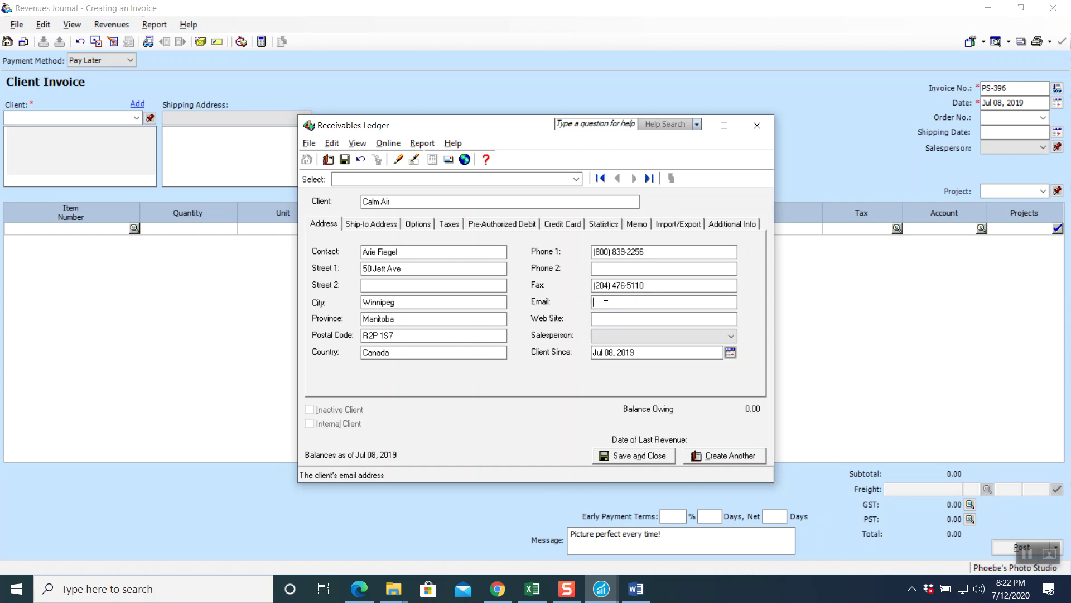
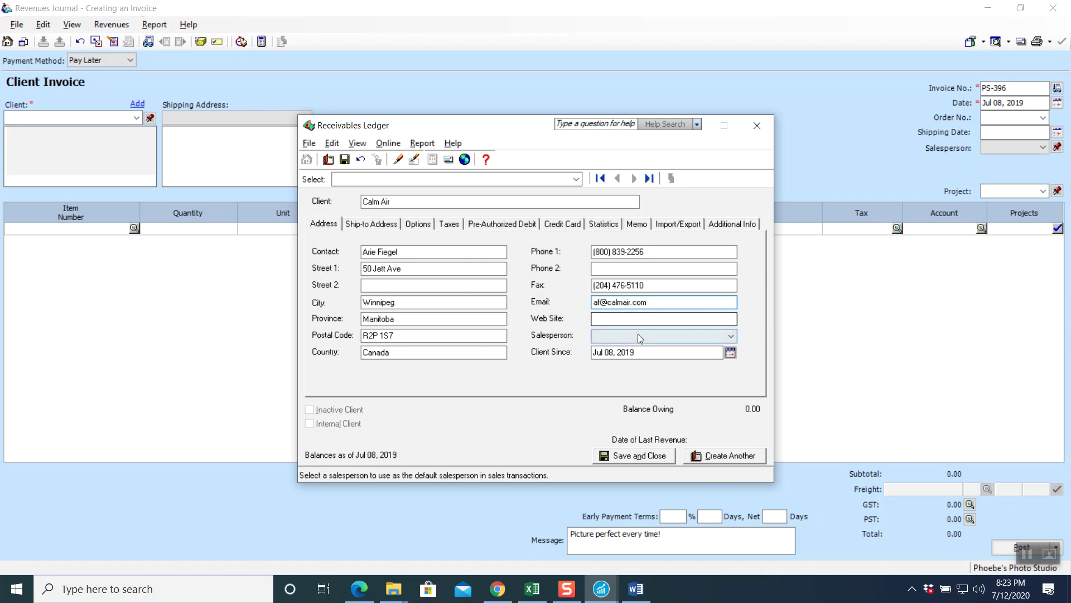
pyautogui.click(594, 319)
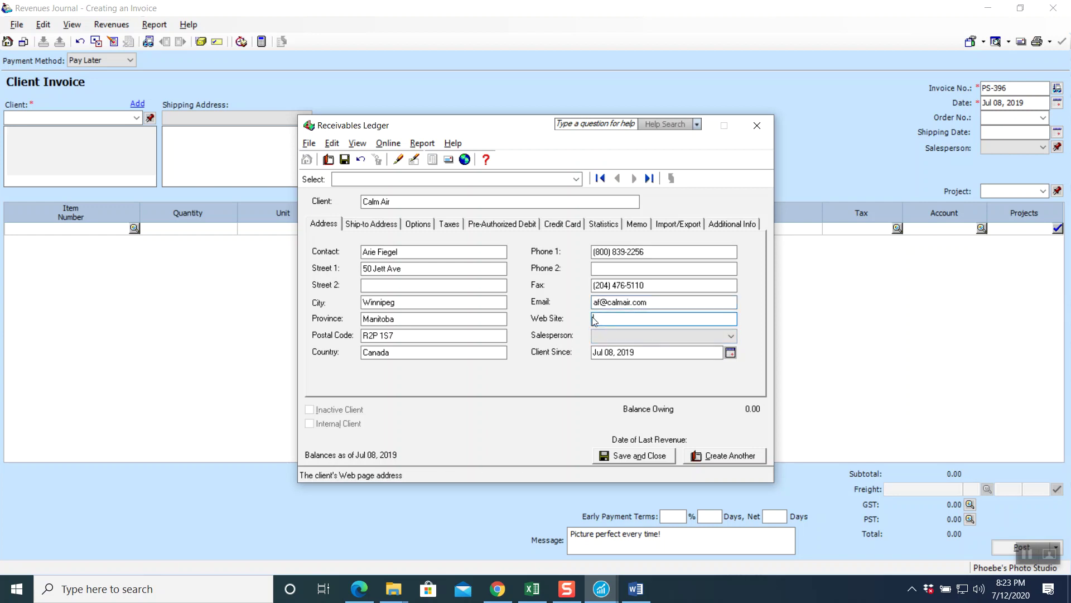
pyautogui.write('calmair.com')
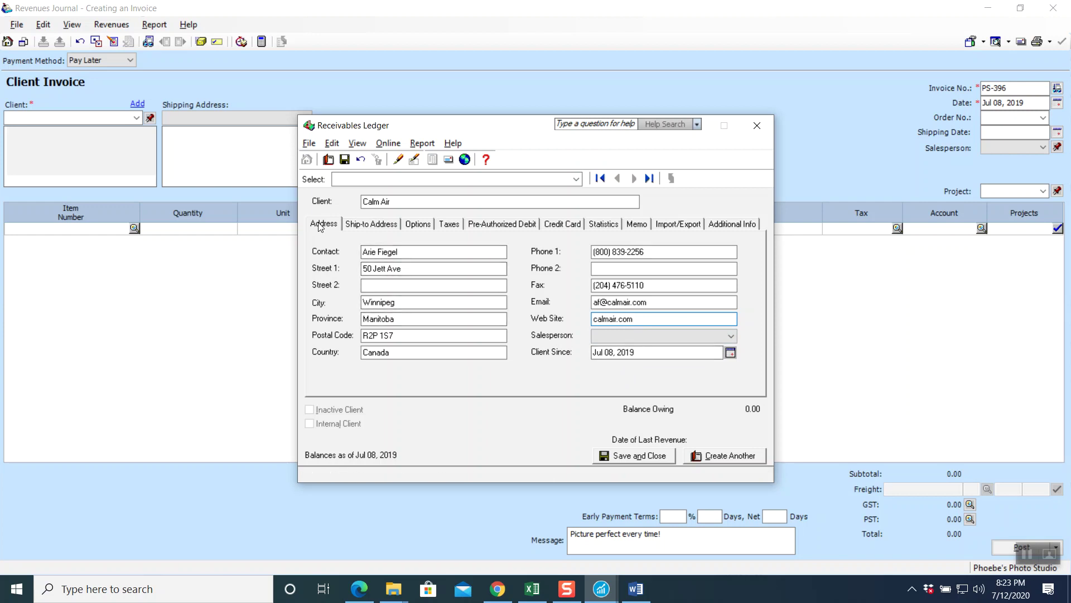
pyautogui.click(357, 229)
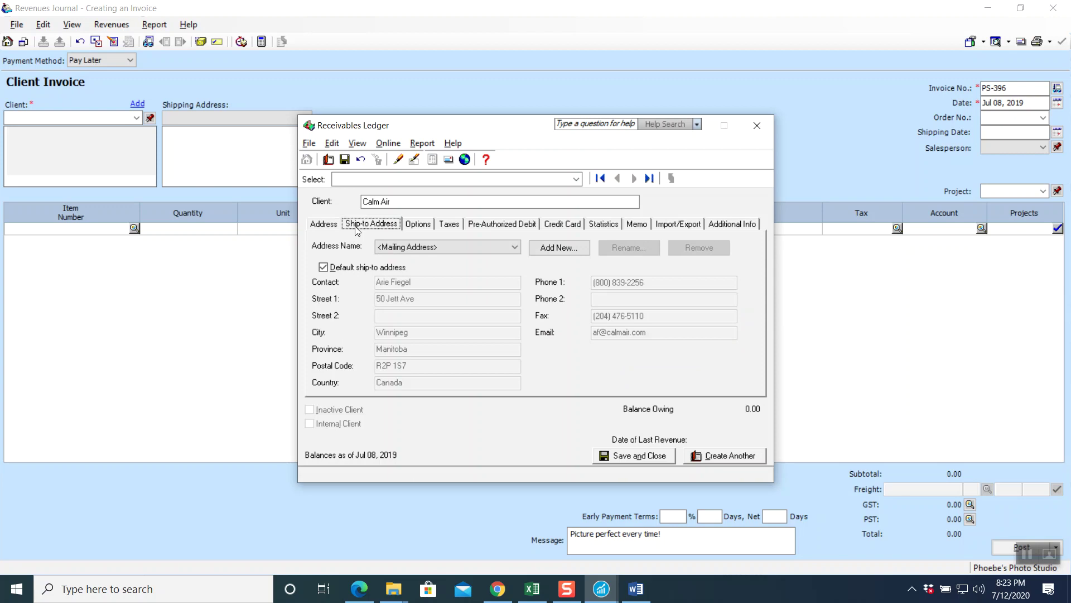
# - Set Calm Air's revenue account to 4170 Revenue from Copyrights
pyautogui.click(418, 226)
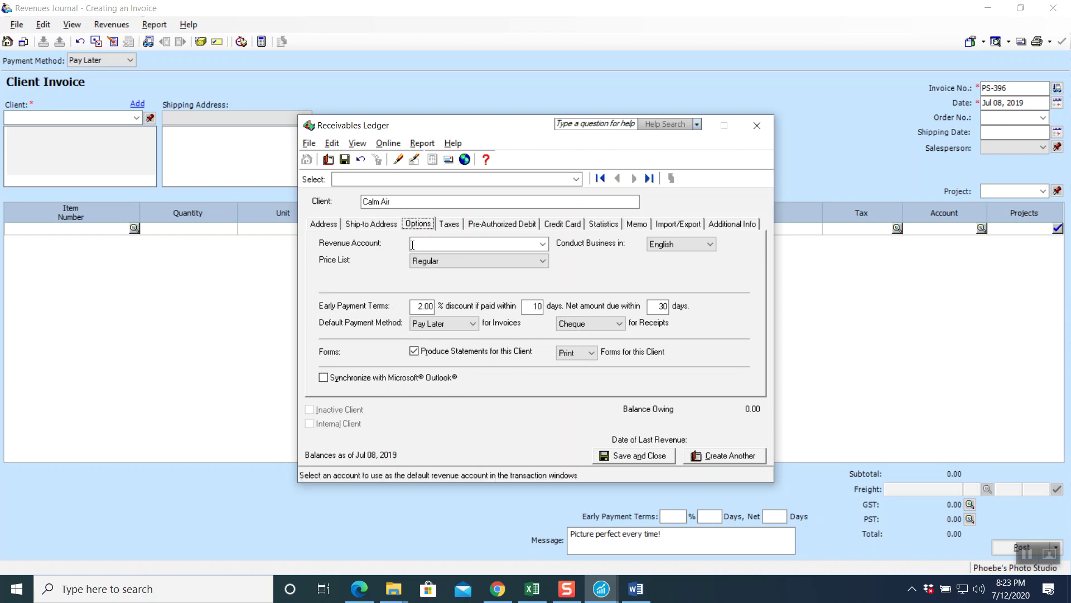
pyautogui.click(542, 248)
pyautogui.moveTo(544, 279); pyautogui.dragTo(544, 301)
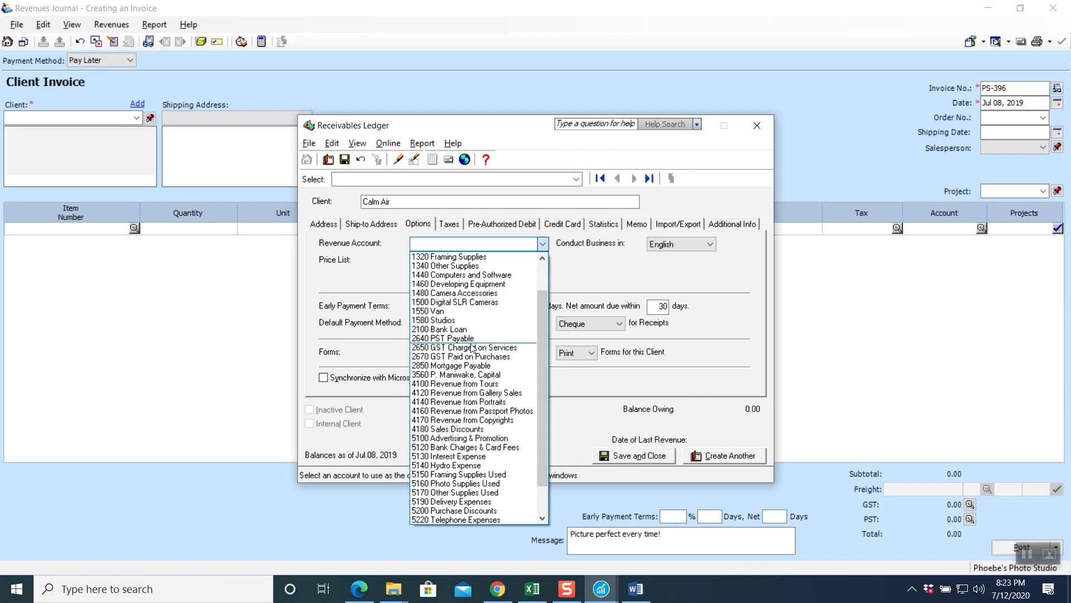
pyautogui.click(465, 419)
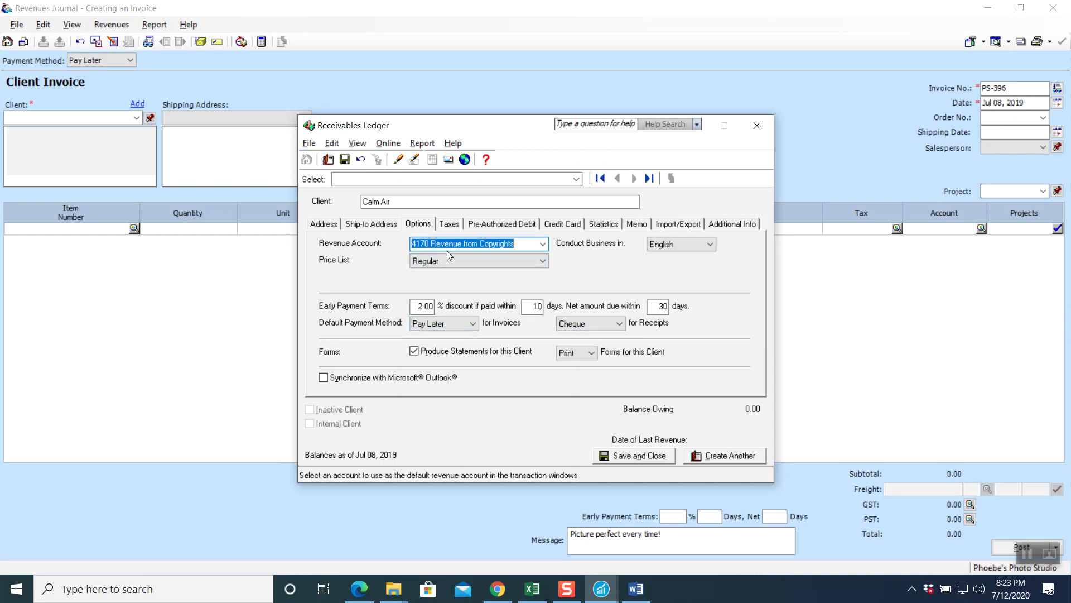
# - Review the tax and payment tabs and set an 8000 credit limit under Statistics
pyautogui.click(449, 224)
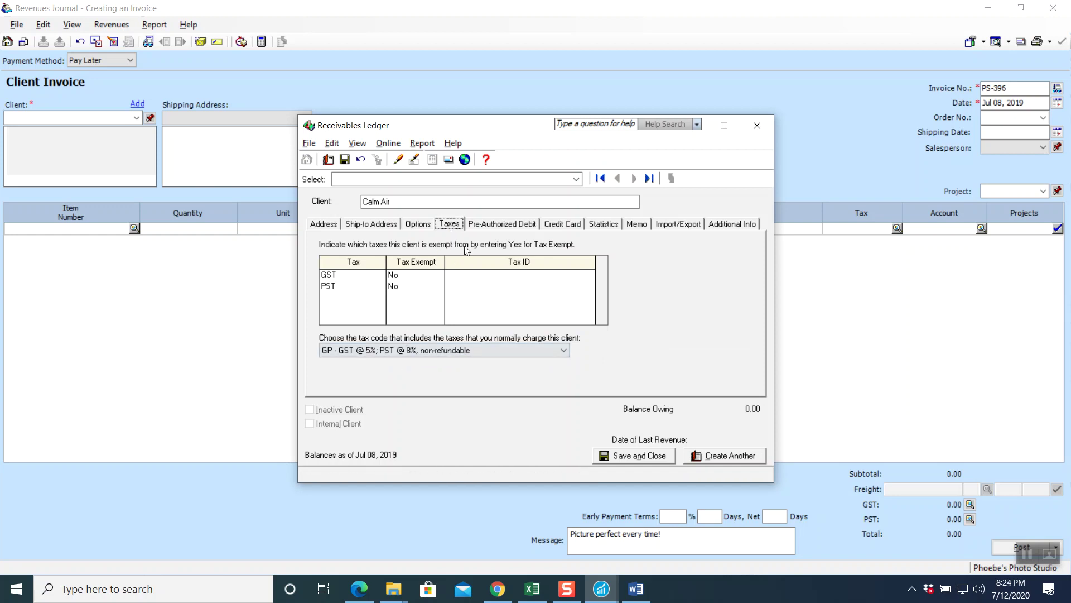
pyautogui.click(491, 229)
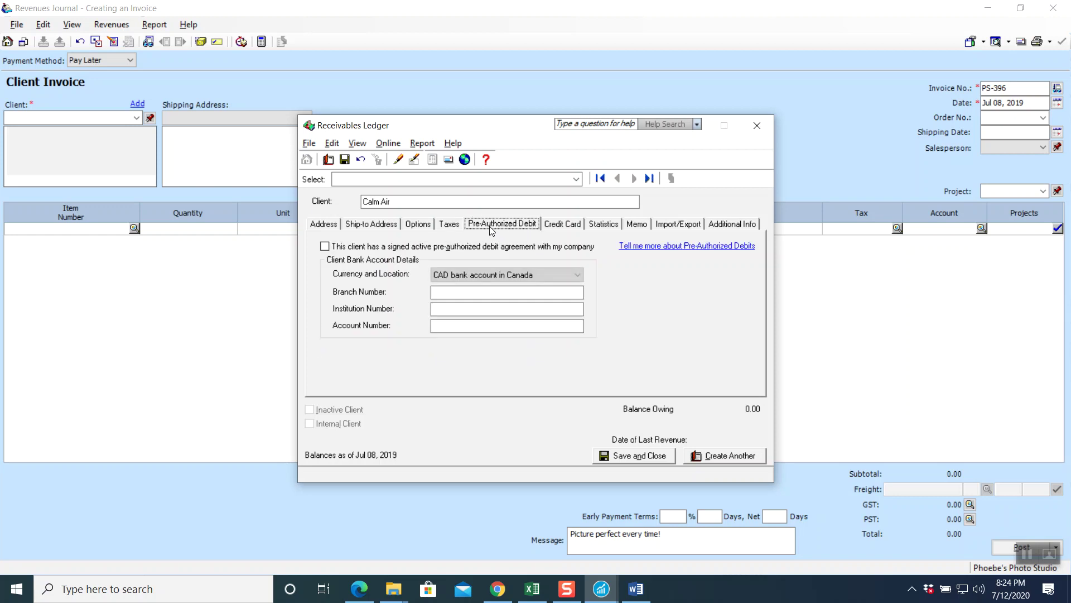
pyautogui.click(555, 227)
pyautogui.click(595, 225)
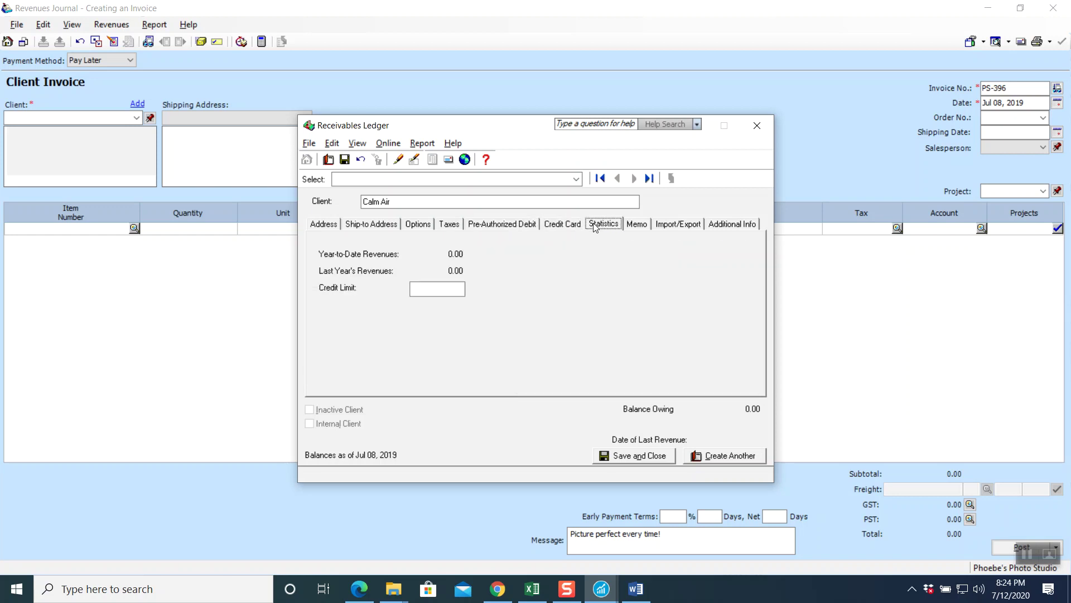
pyautogui.click(444, 289)
pyautogui.write('8000')
# - Review the memo, import/export and additional info tabs, then save the client
pyautogui.click(633, 223)
pyautogui.click(675, 225)
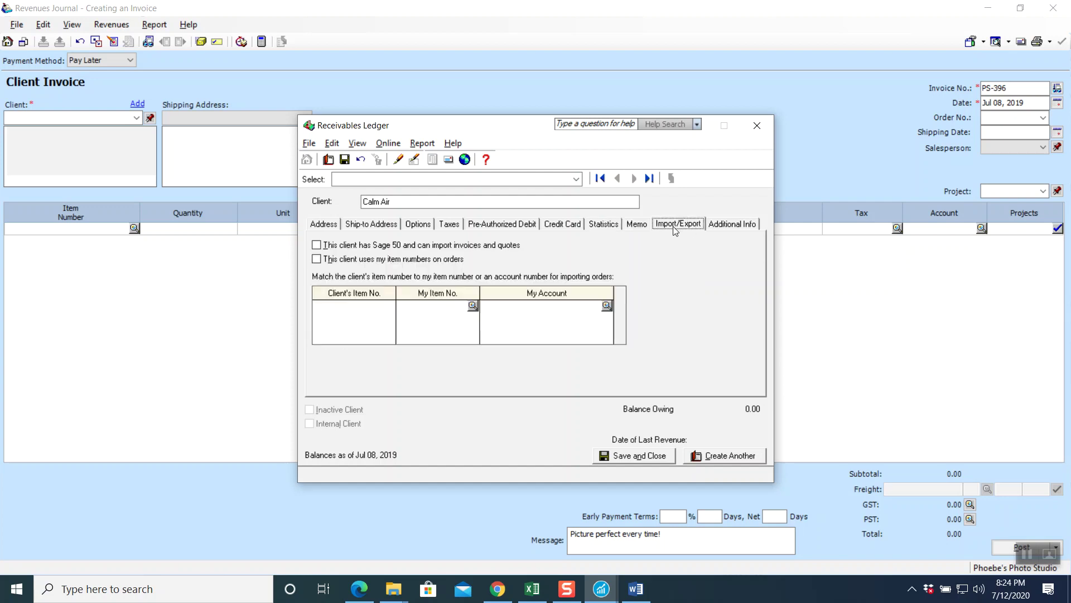
pyautogui.click(718, 225)
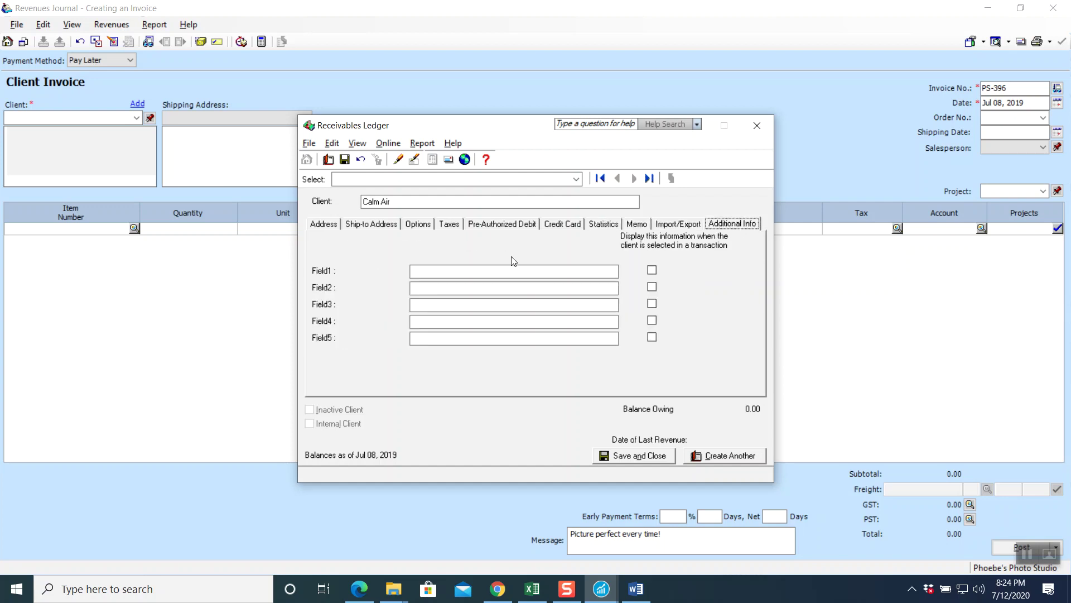
pyautogui.click(648, 457)
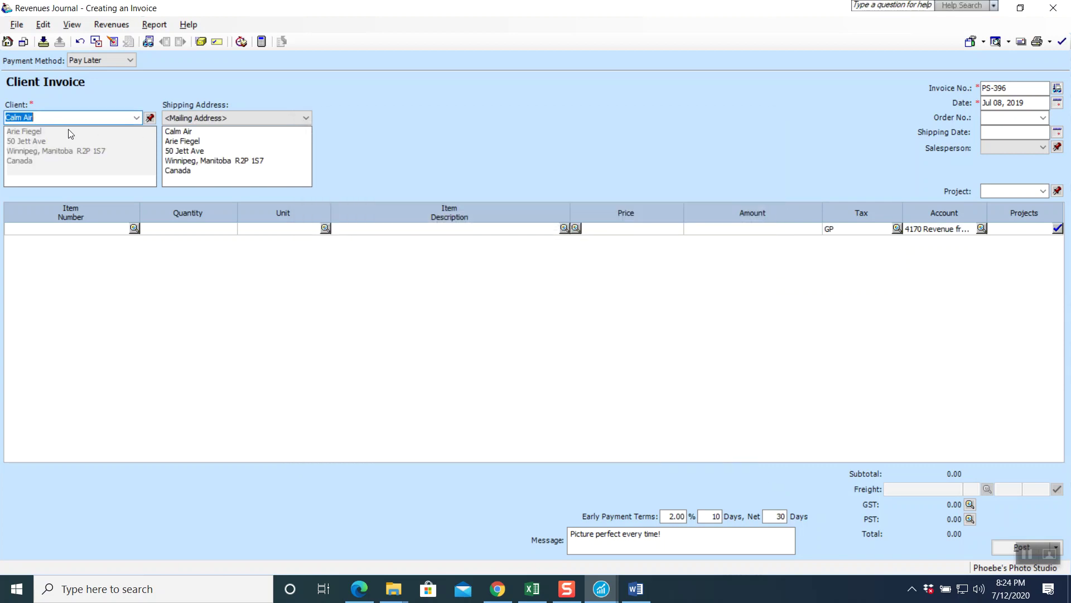
# - Add the line 'Permission to use Photographs on Website' at 1,900.00
pyautogui.click(402, 229)
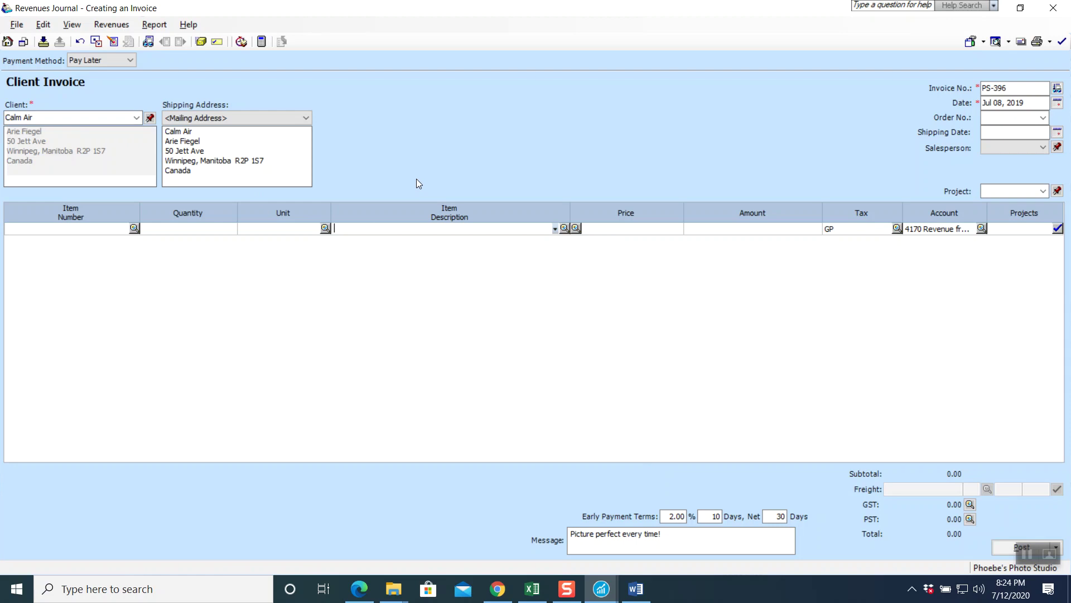
pyautogui.write('Permi')
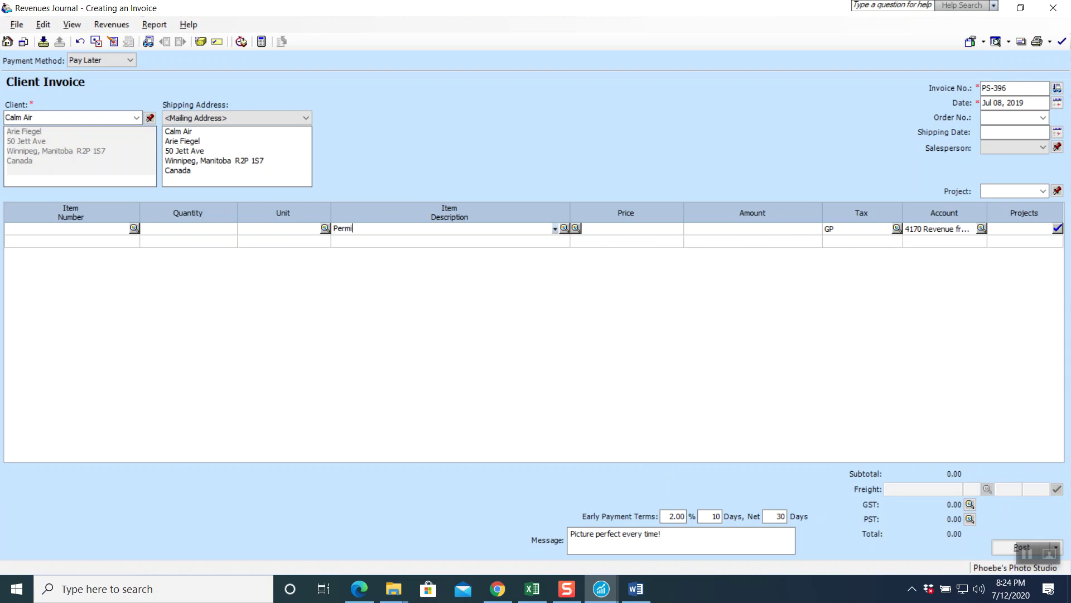
pyautogui.write('ssion to use Photographs on Website')
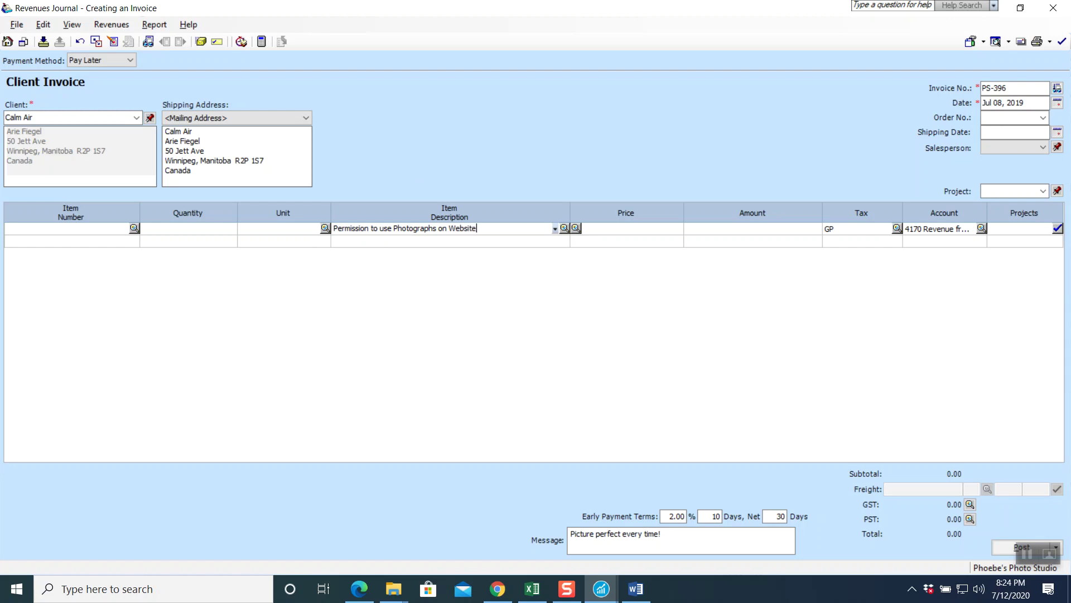
pyautogui.press('Tab')
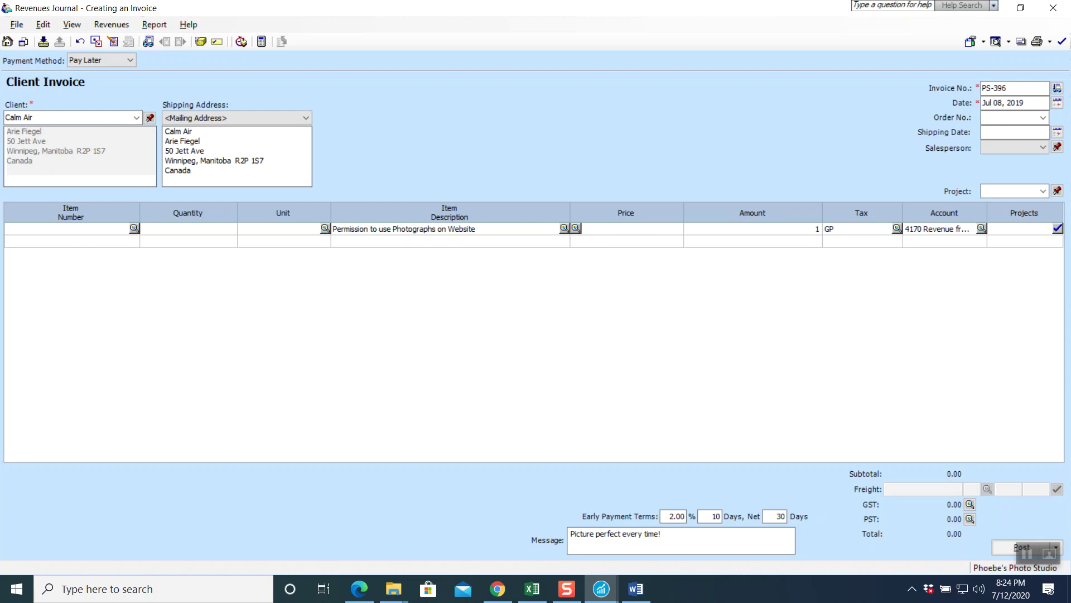
pyautogui.press('Tab')
pyautogui.press('Tab')
pyautogui.press('Tab')
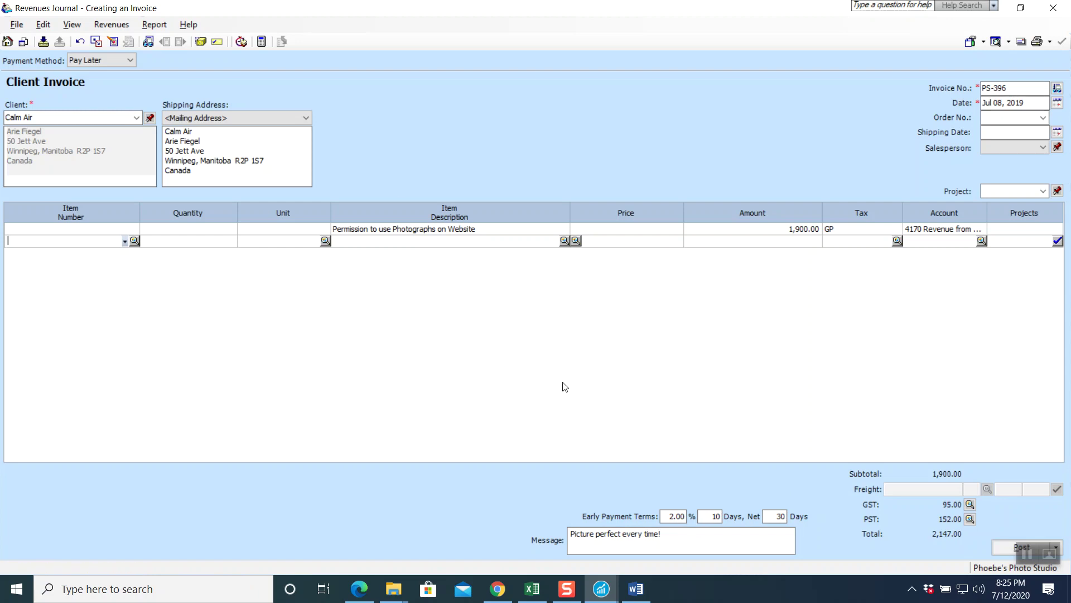
# - Preview the Revenues Journal Entry for PS-396, then post the invoice
pyautogui.click(155, 25)
pyautogui.click(162, 40)
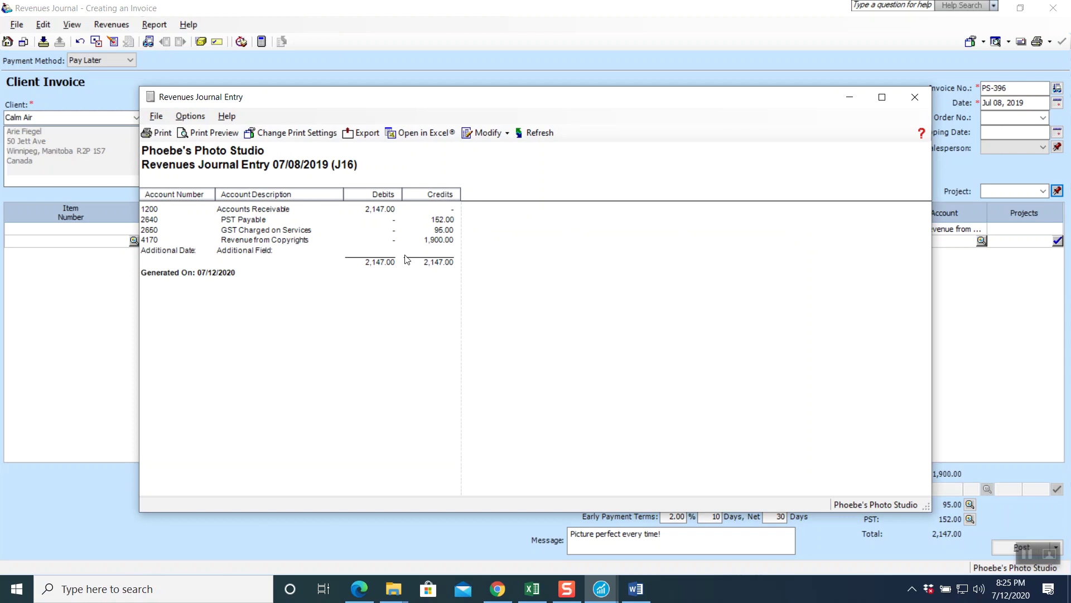
pyautogui.click(915, 98)
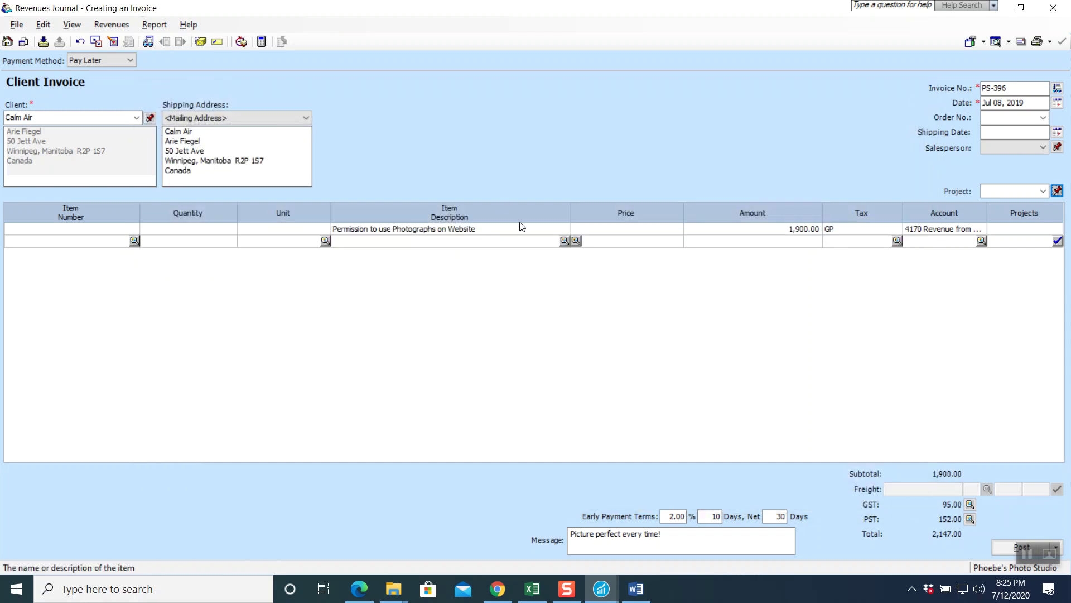
pyautogui.click(1022, 547)
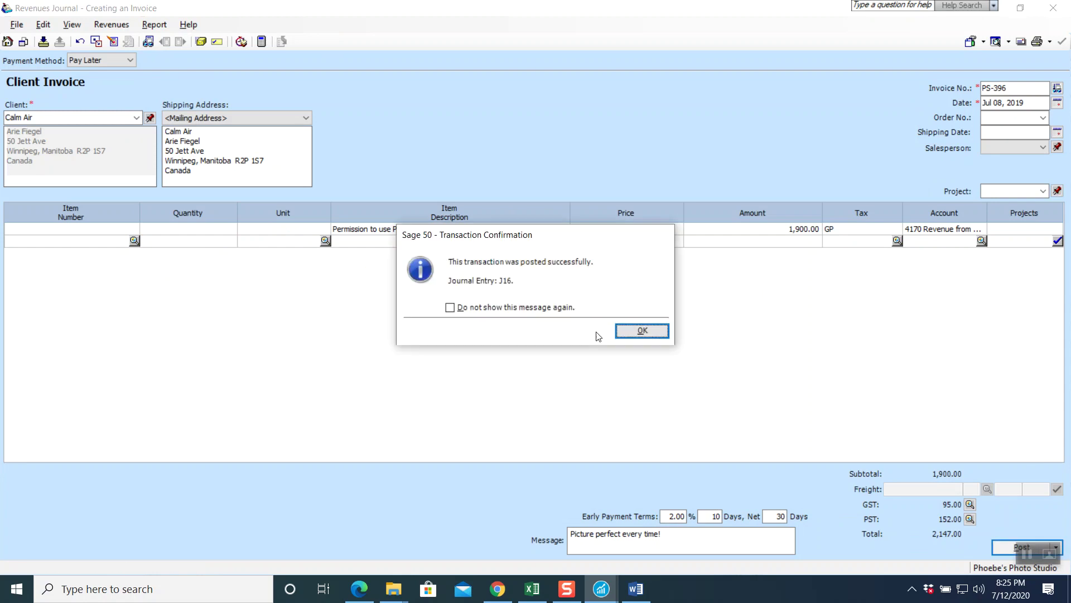
# - Close the Revenues Journal, read the July 15 transactions in the chapter PDF, then return to Sage 50
pyautogui.click(620, 330)
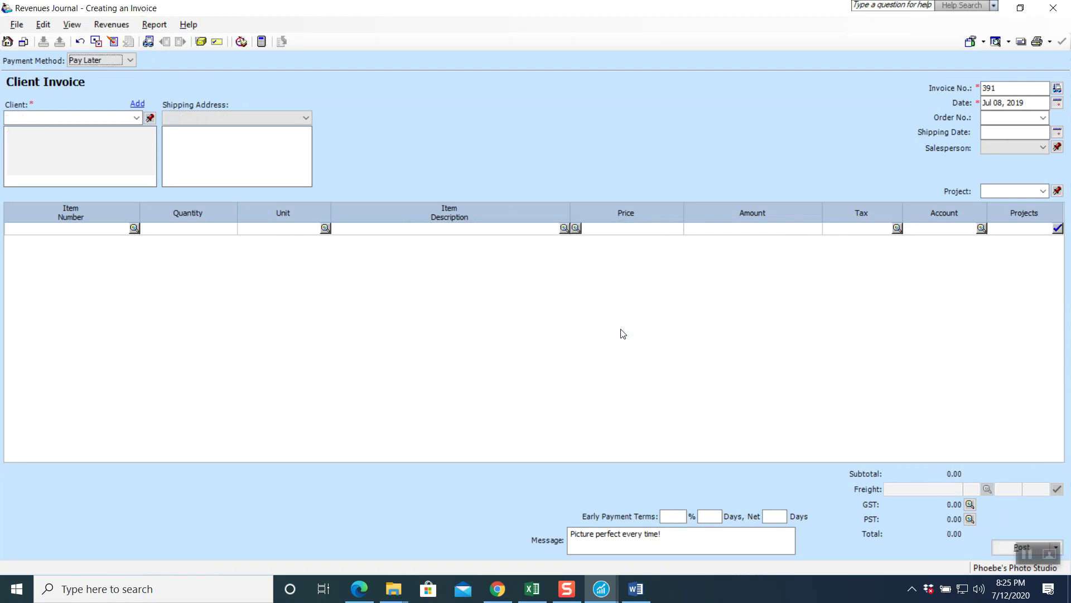
pyautogui.click(1054, 7)
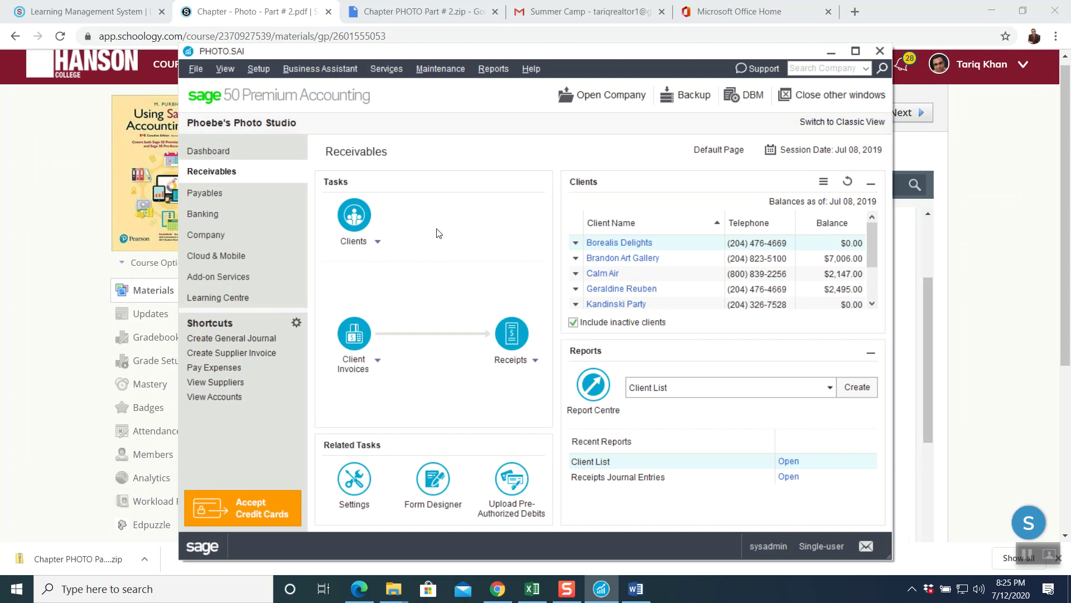
pyautogui.click(19, 224)
pyautogui.scroll(-3, 592, 372)
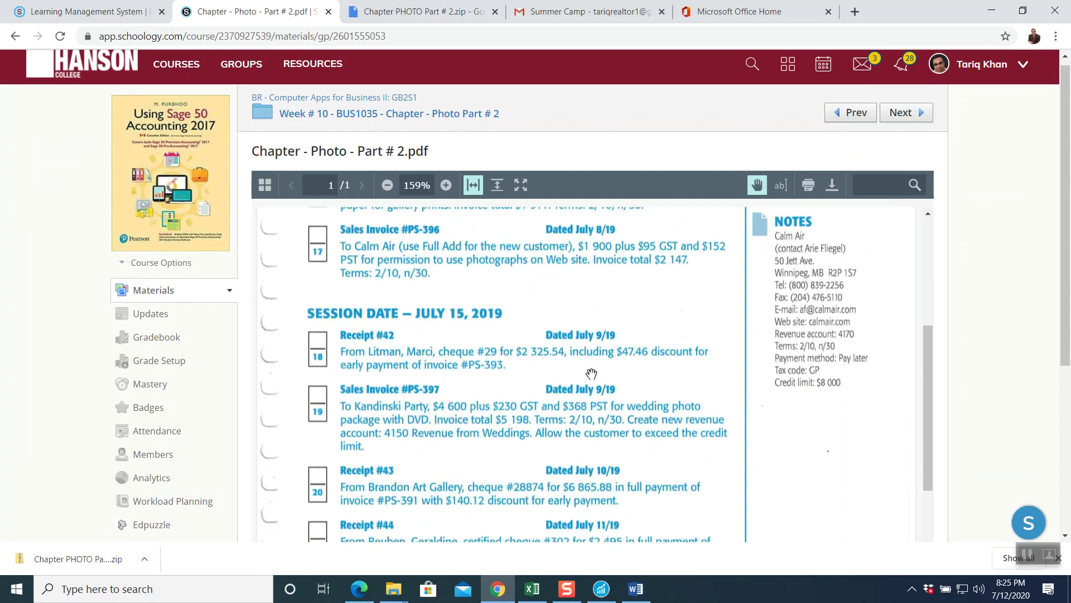
pyautogui.scroll(-2, 591, 373)
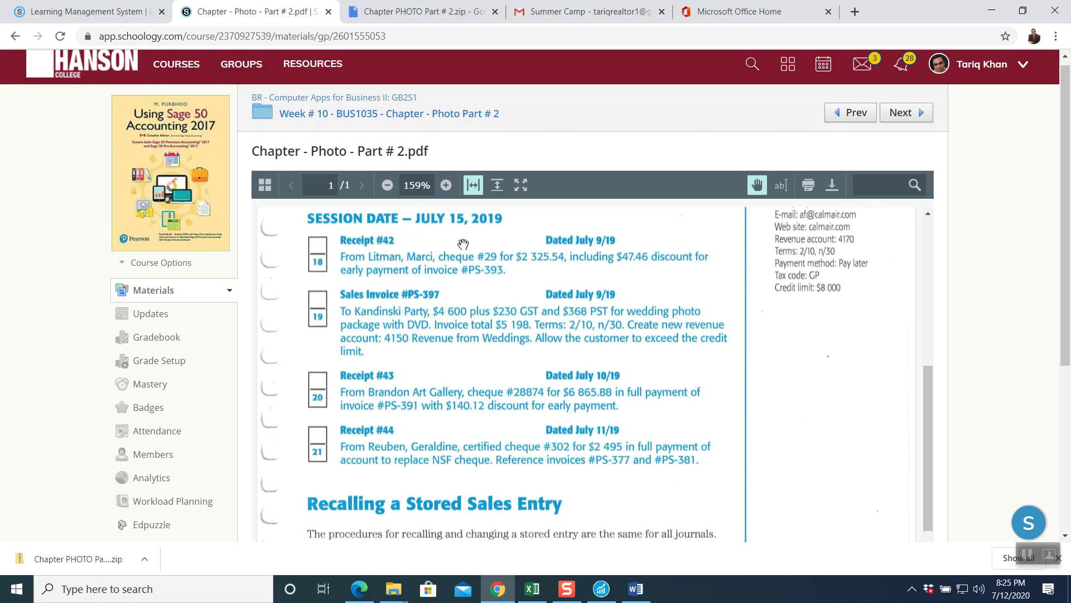
pyautogui.click(601, 589)
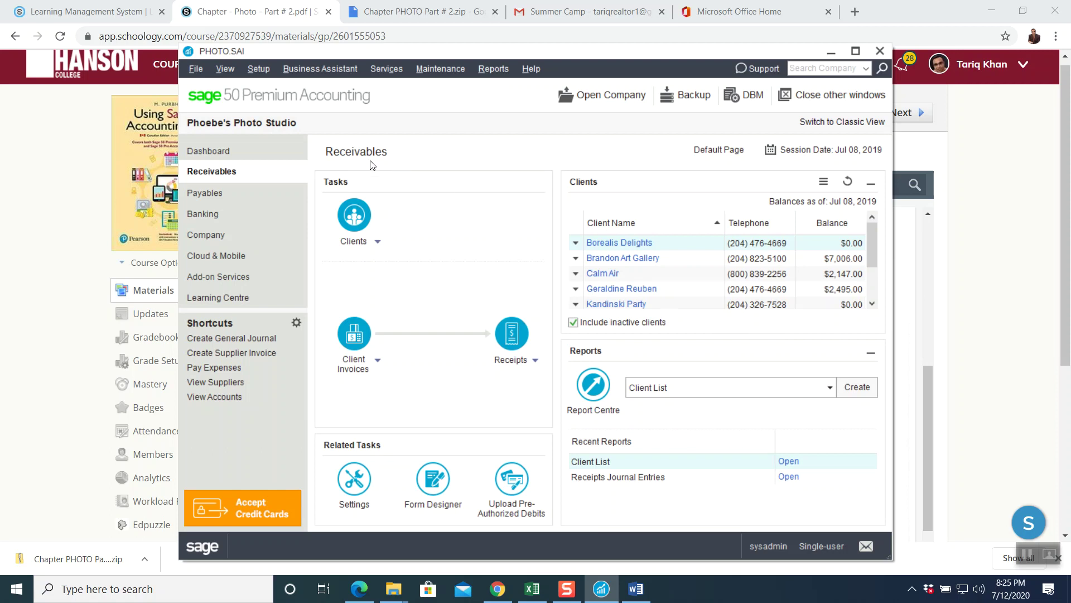
# - Change the session date to Jul 15, 2019, declining the backup
pyautogui.click(804, 151)
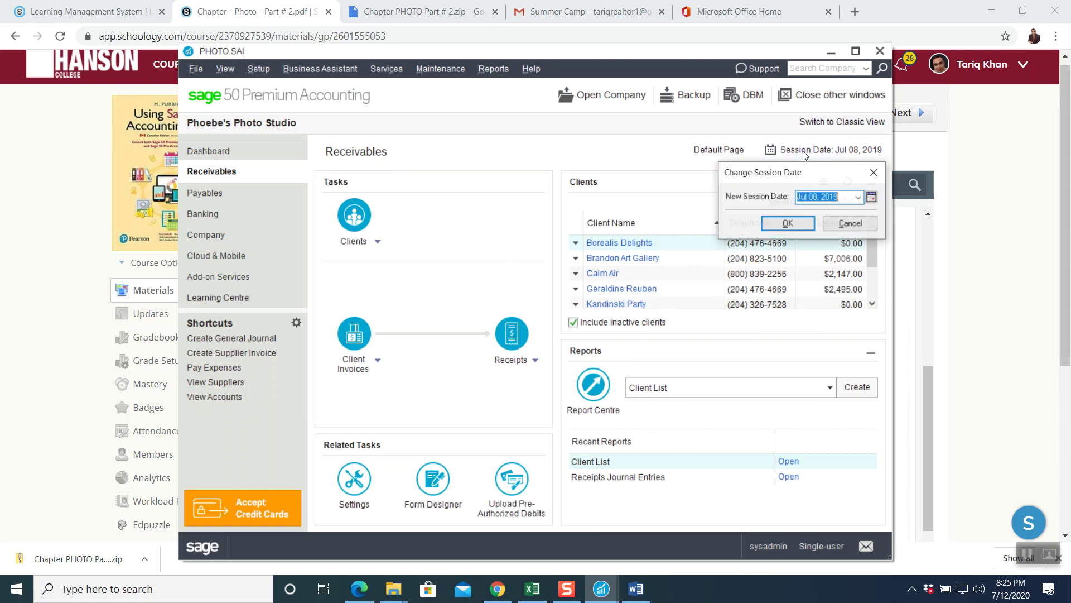
pyautogui.click(872, 196)
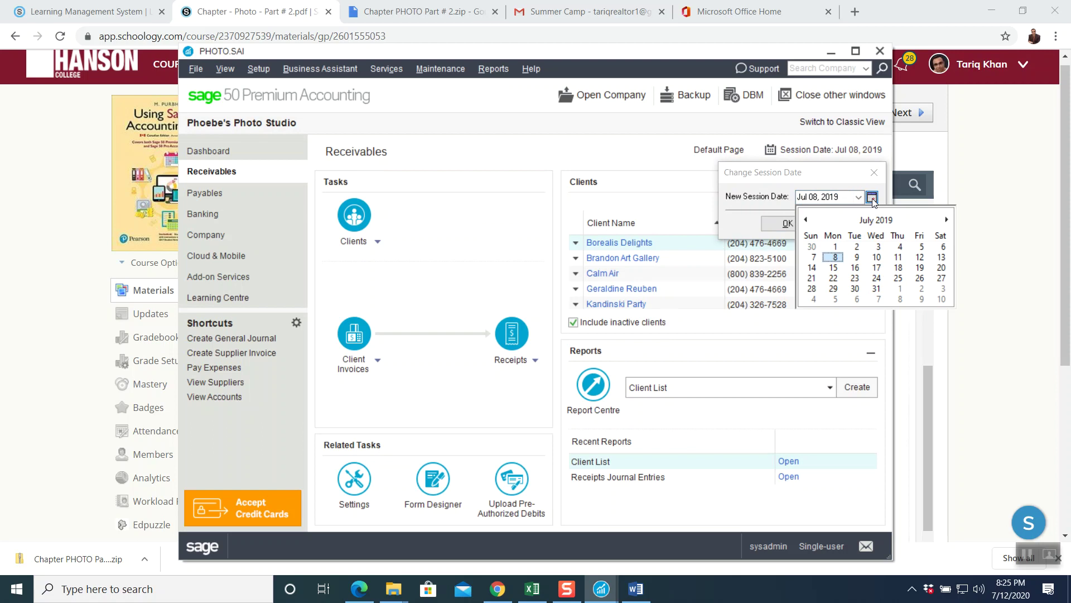
pyautogui.click(833, 267)
pyautogui.click(791, 223)
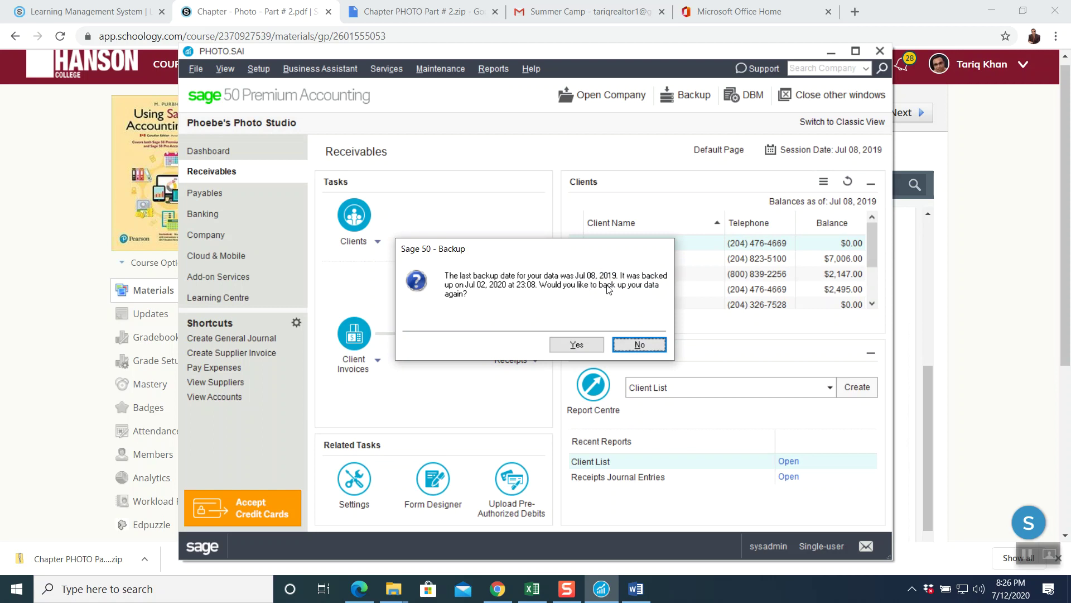
pyautogui.click(634, 346)
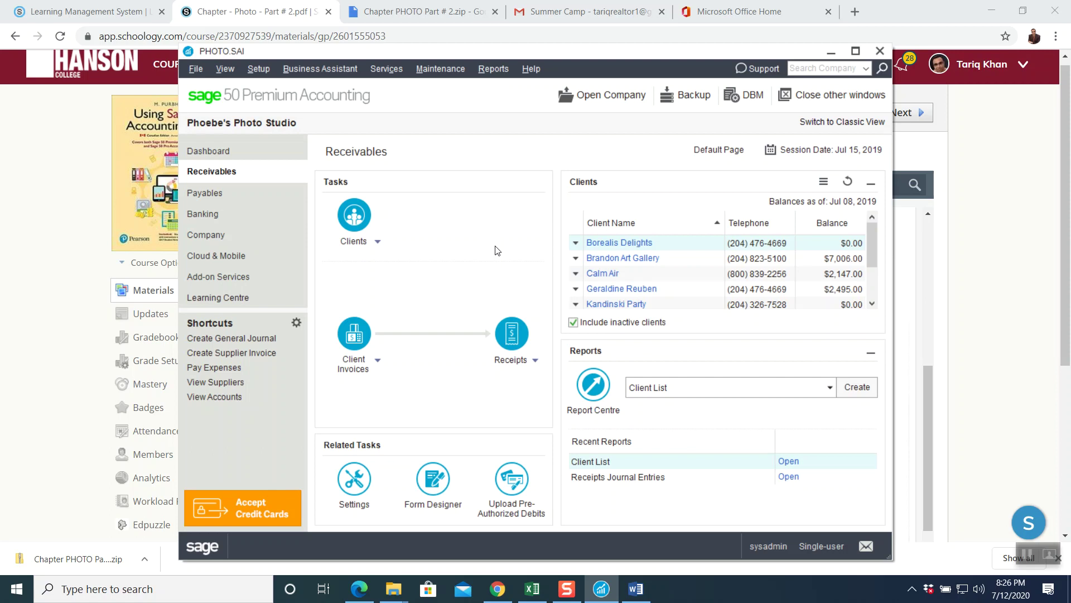
# - Reread the chapter PDF's transactions, then open a new Receipts Journal entry in Sage 50
pyautogui.click(60, 231)
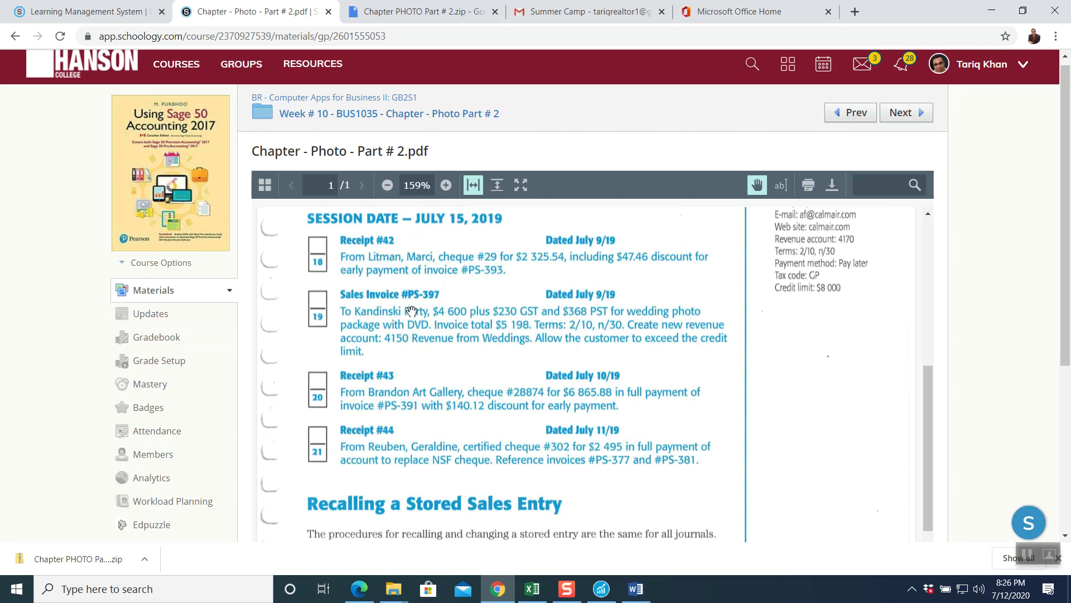
pyautogui.click(601, 589)
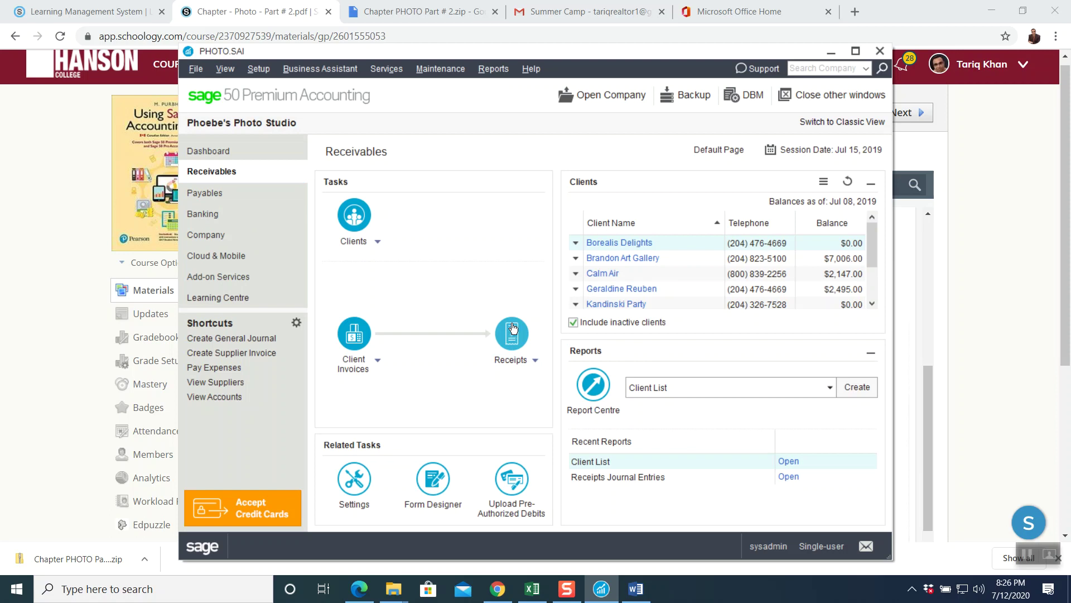
pyautogui.click(513, 328)
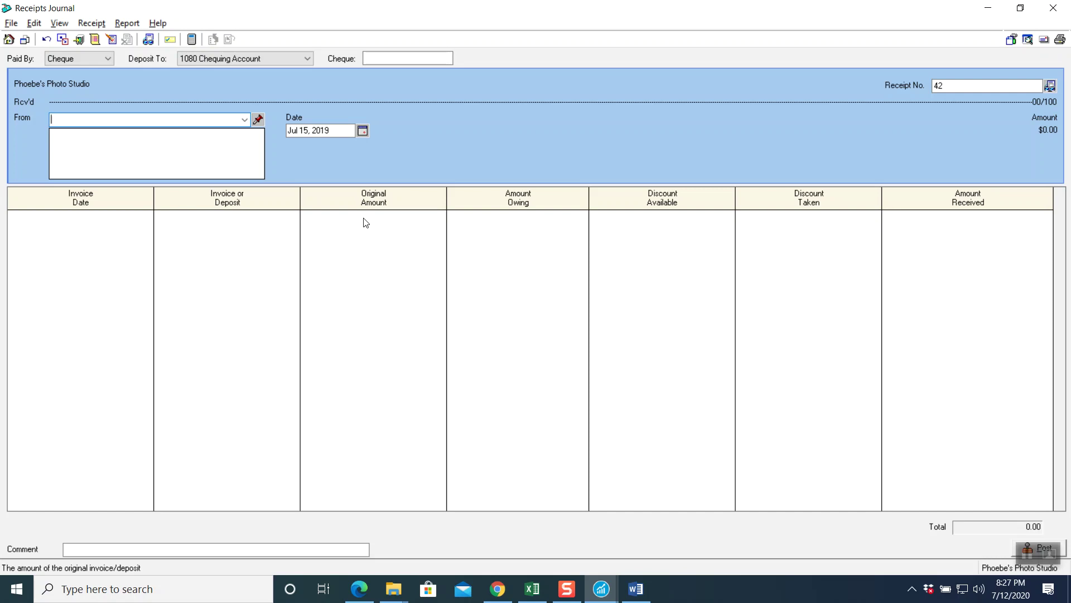
pyautogui.click(385, 59)
pyautogui.write('29')
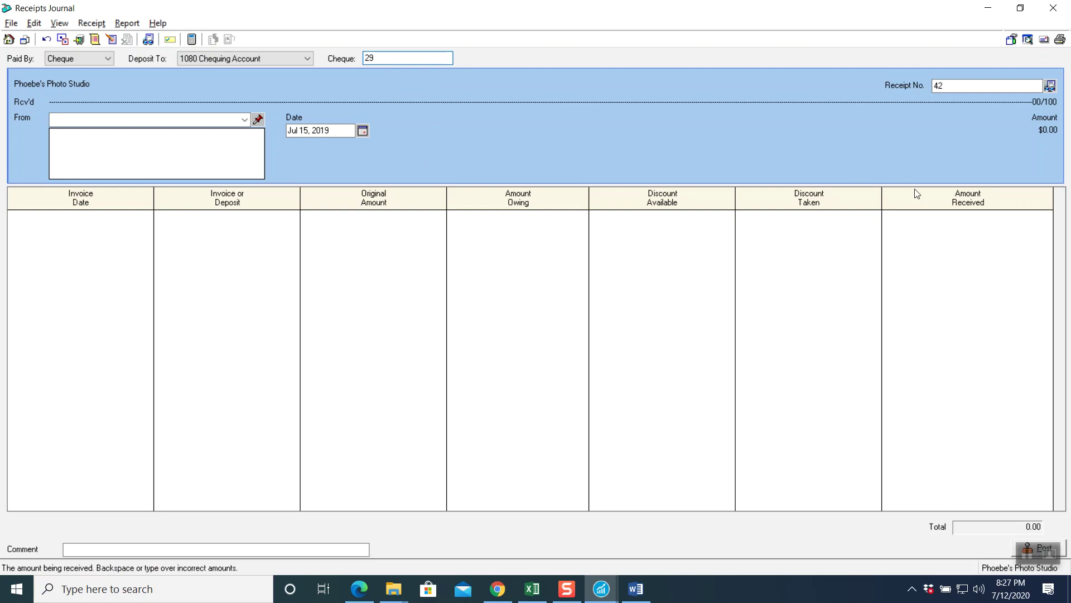
pyautogui.click(245, 120)
pyautogui.click(120, 178)
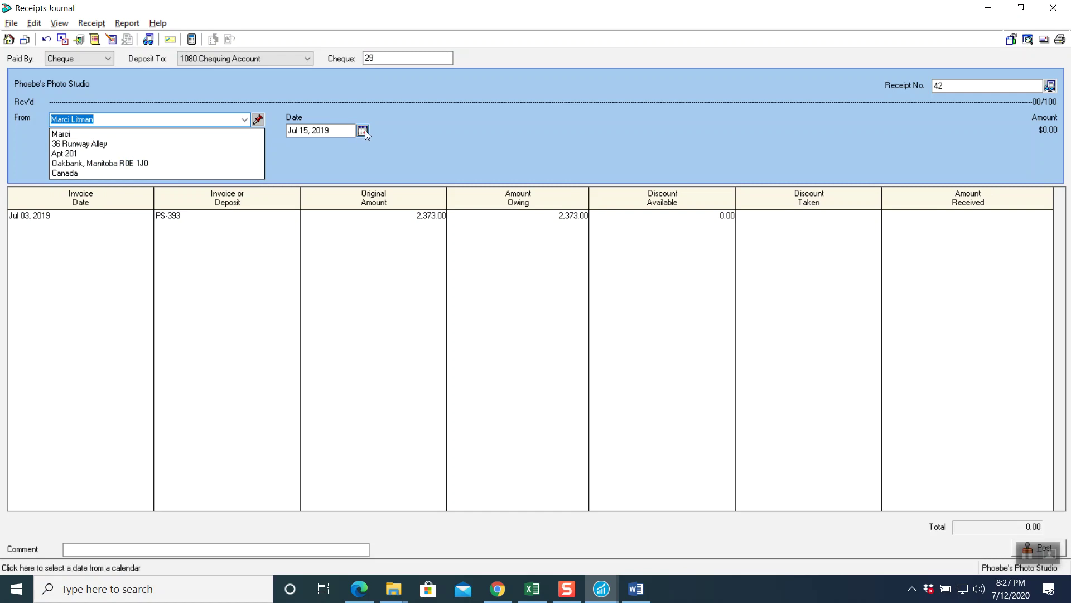
pyautogui.click(363, 131)
pyautogui.click(346, 190)
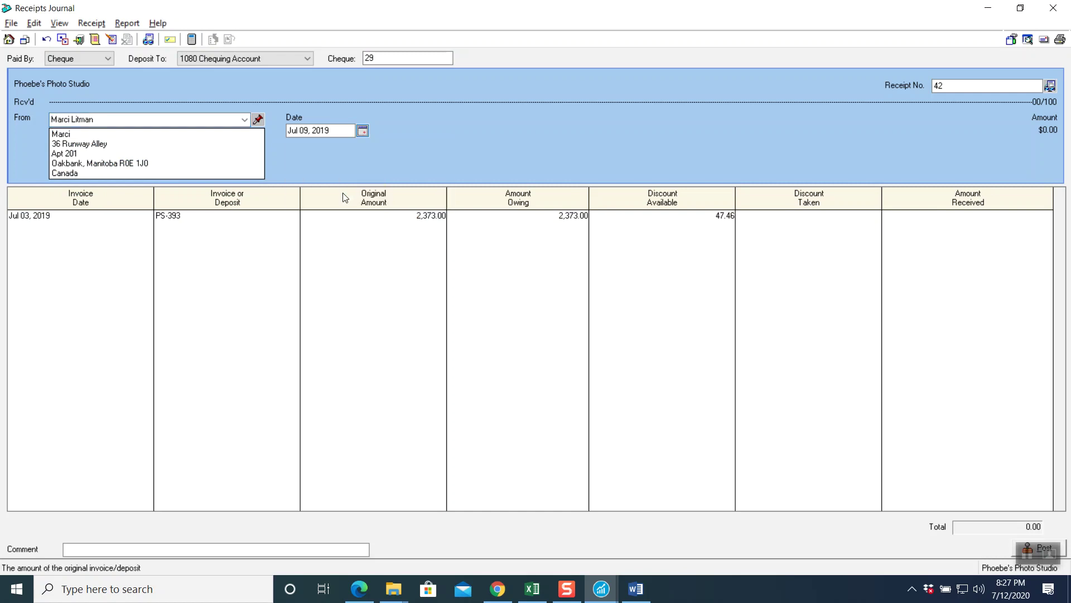
pyautogui.click(205, 224)
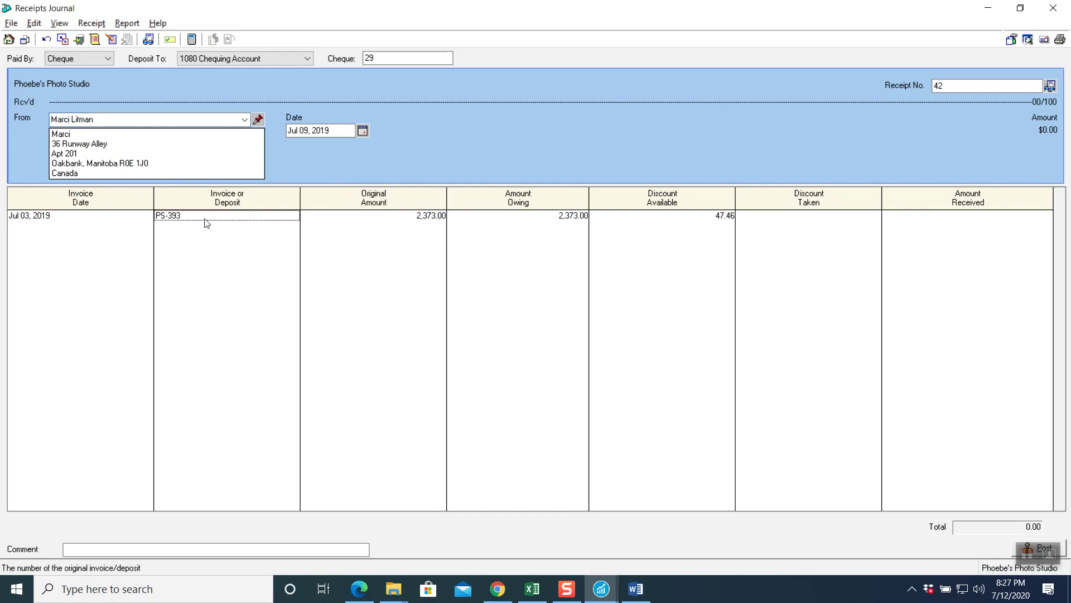
pyautogui.doubleClick(207, 223)
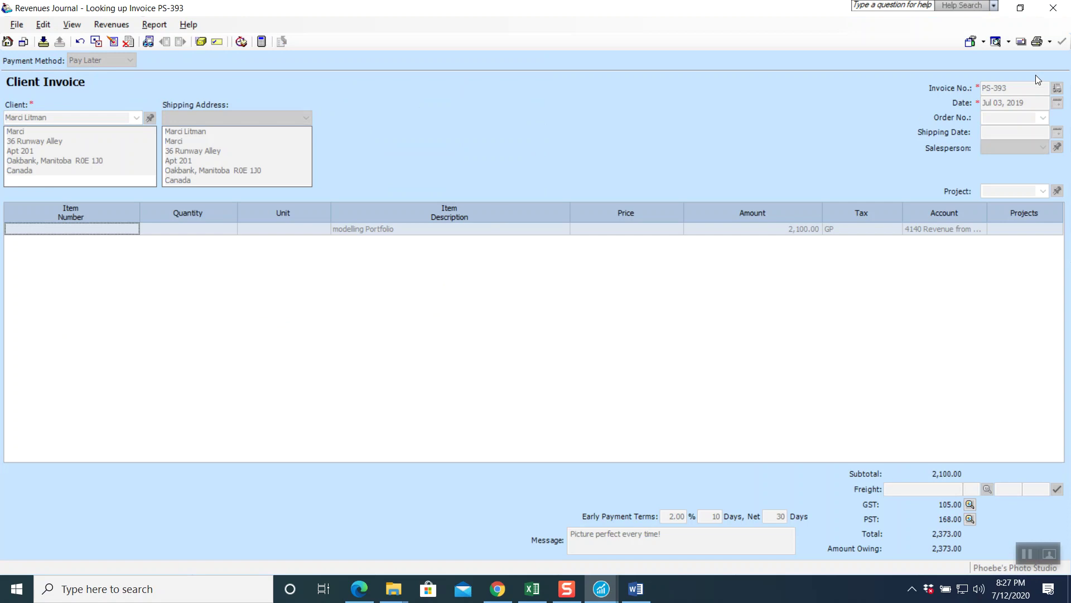
pyautogui.click(1053, 8)
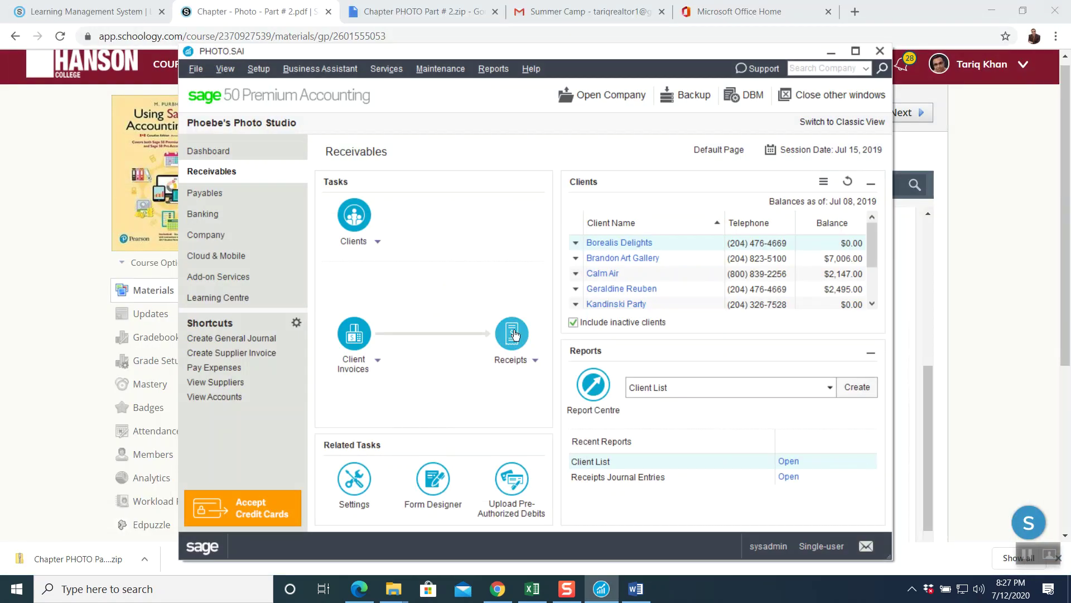
pyautogui.click(512, 333)
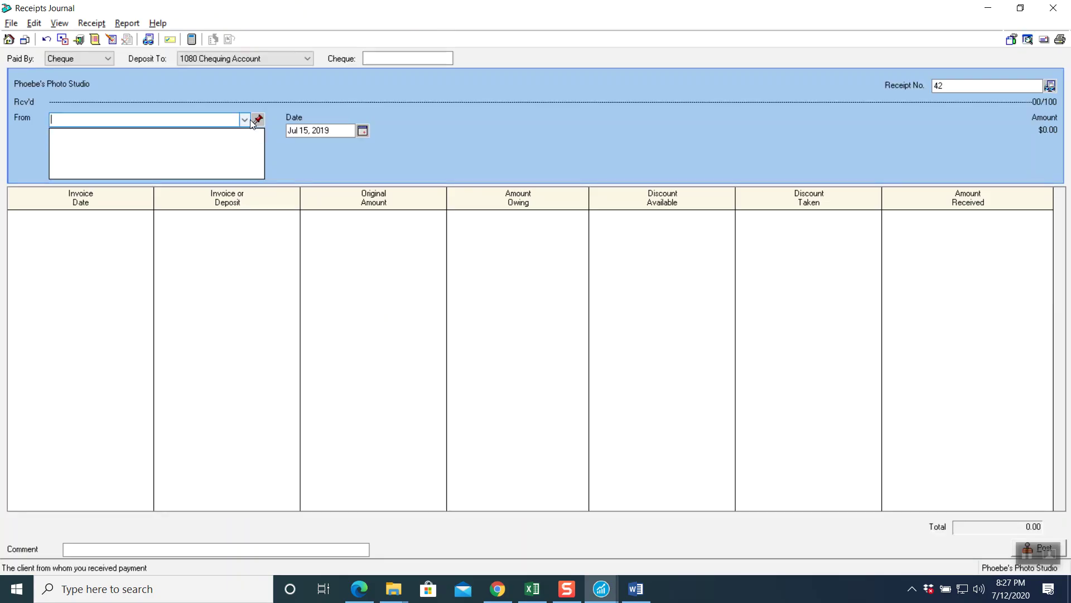
# - Select the paying client, enter cheque 29, and date the receipt Jul 09, 2019
pyautogui.click(245, 119)
pyautogui.click(145, 178)
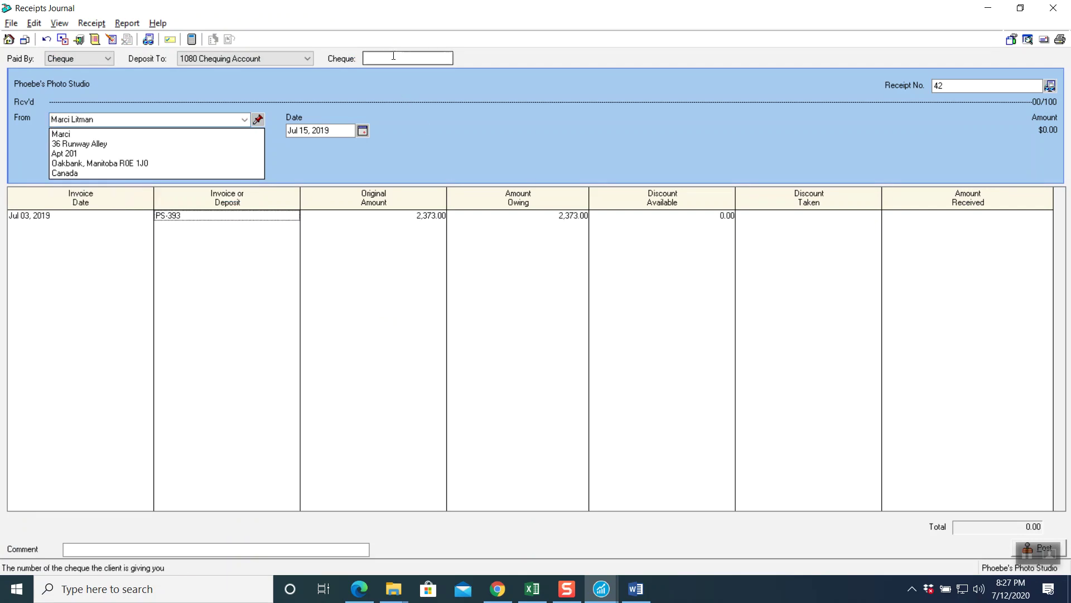
pyautogui.write('29')
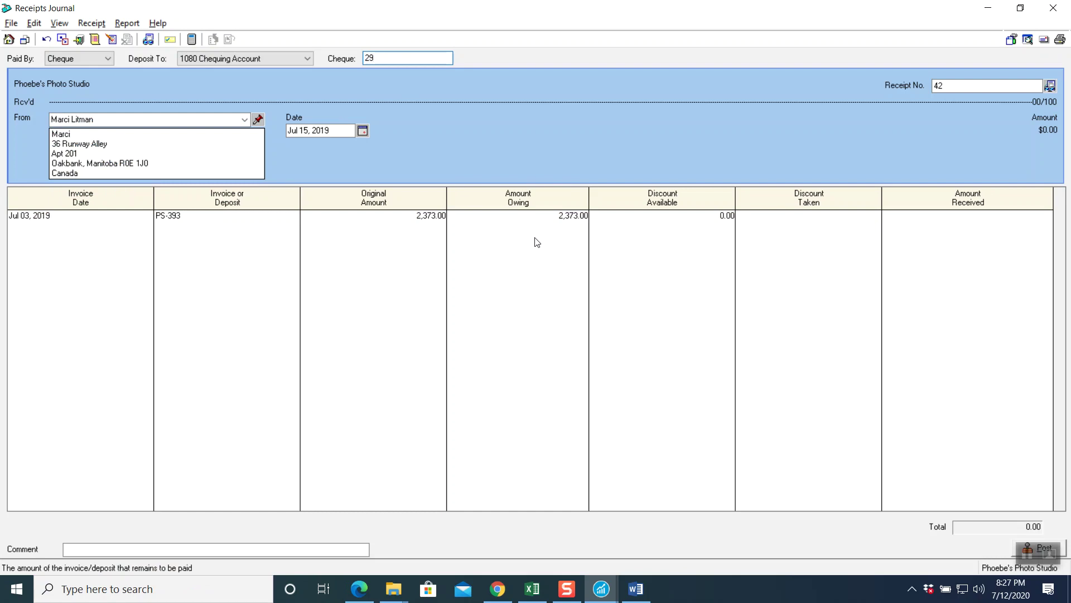
pyautogui.click(362, 130)
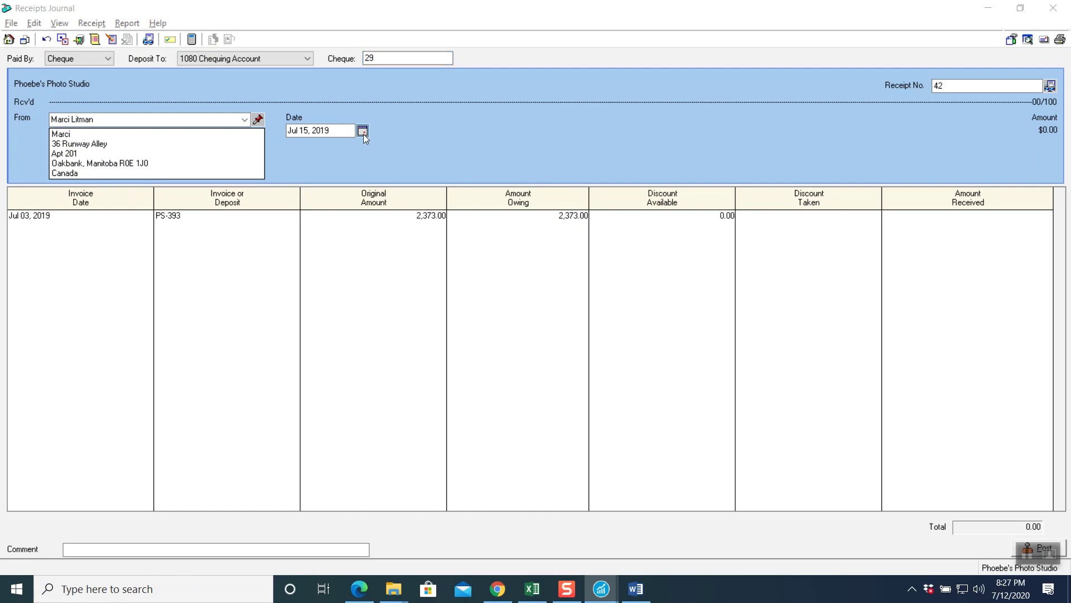
pyautogui.click(348, 190)
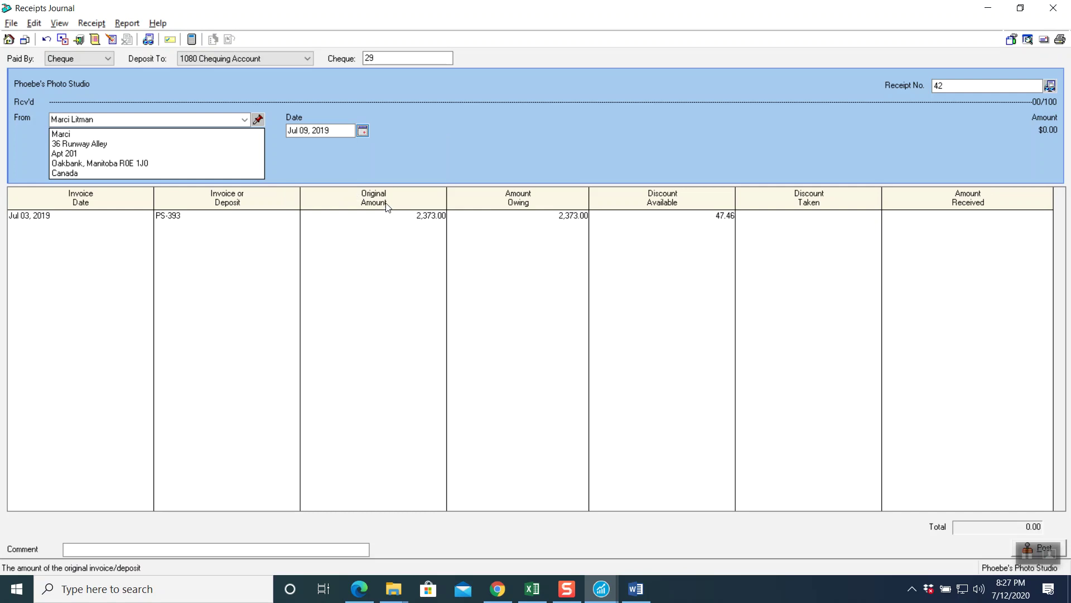
# - Accept the 47.46 discount and 2,325.54 received, add the early-payment comment, and preview the journal entry
pyautogui.click(236, 219)
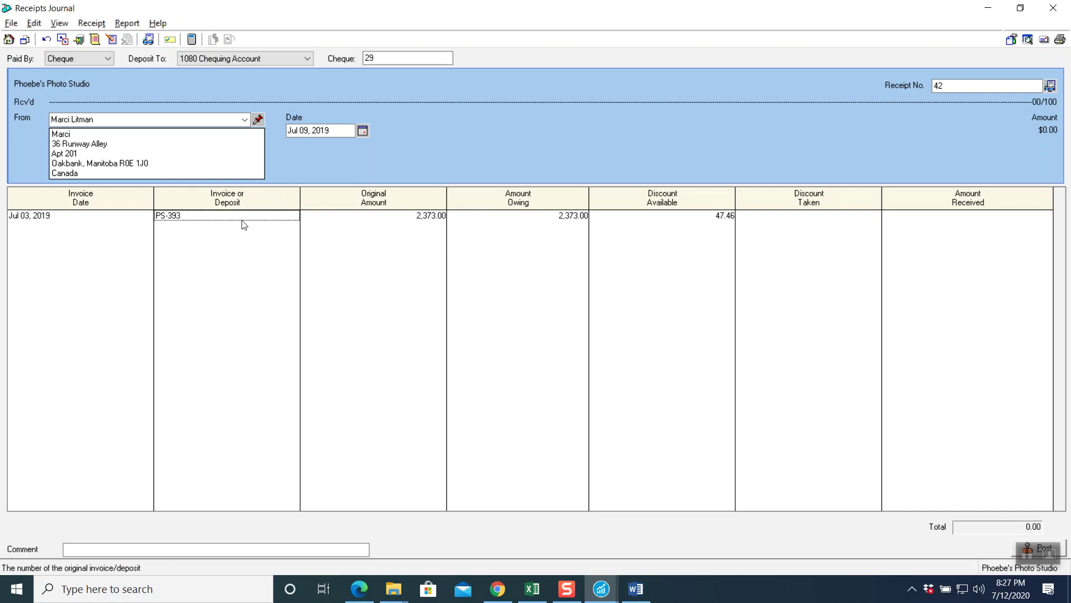
pyautogui.press('Tab')
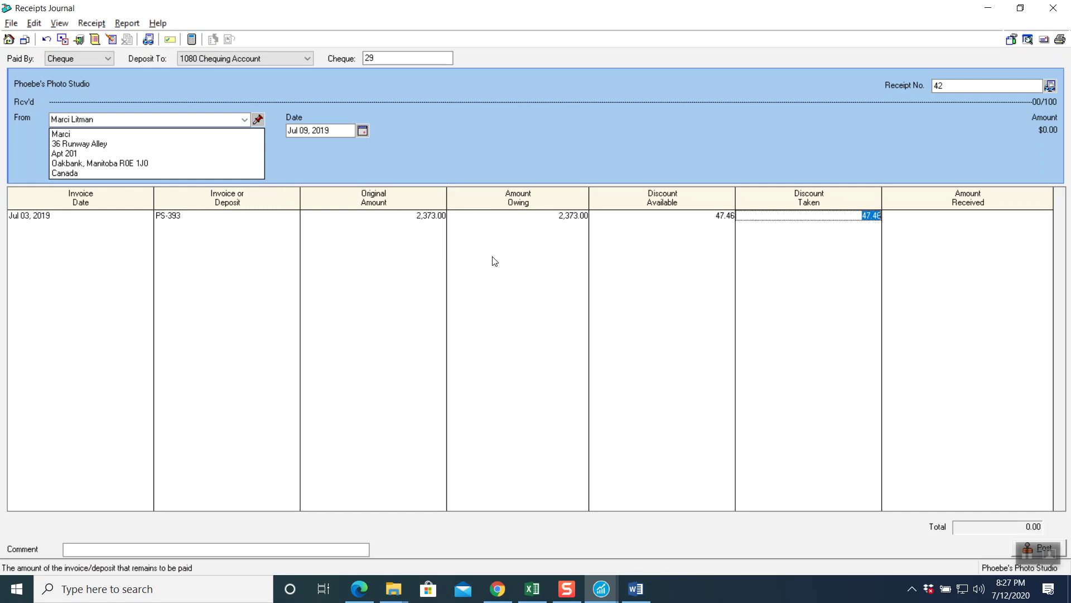
pyautogui.press('Tab')
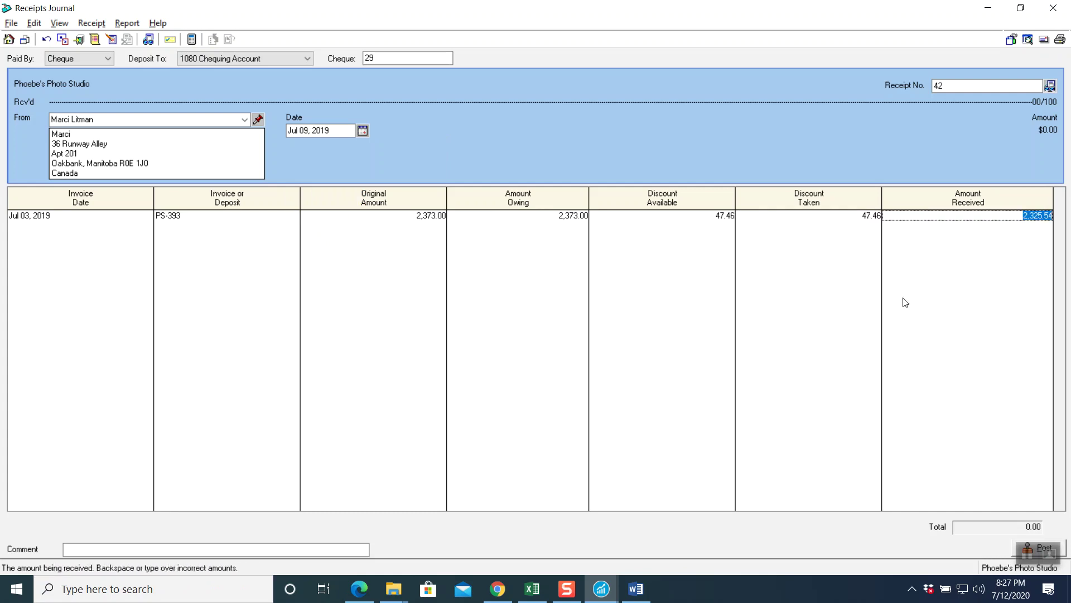
pyautogui.press('Tab')
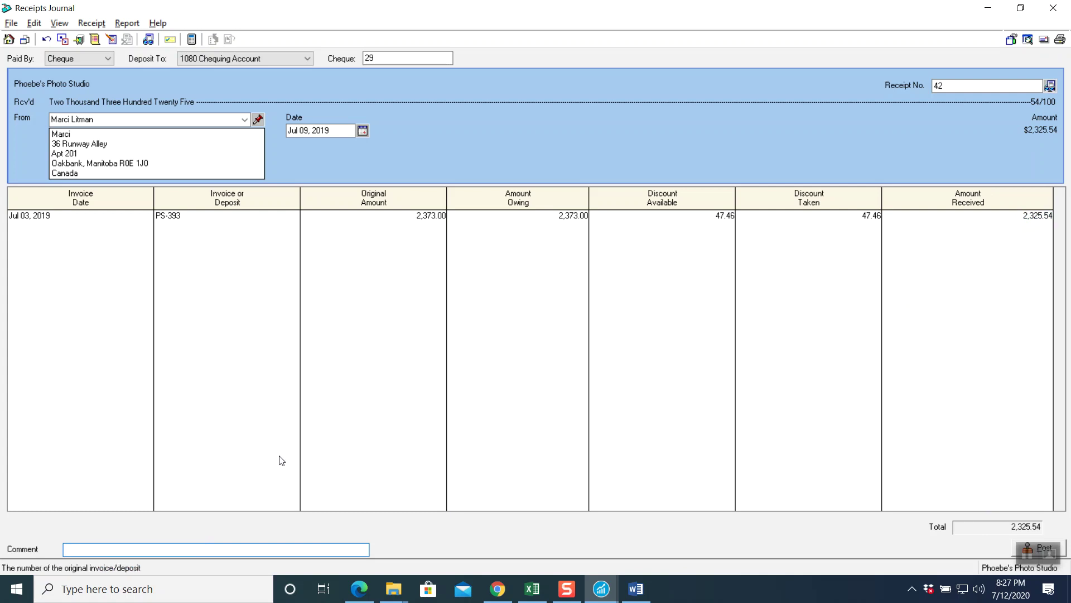
pyautogui.write('Early Payment')
pyautogui.write('of Invoice # PS-393')
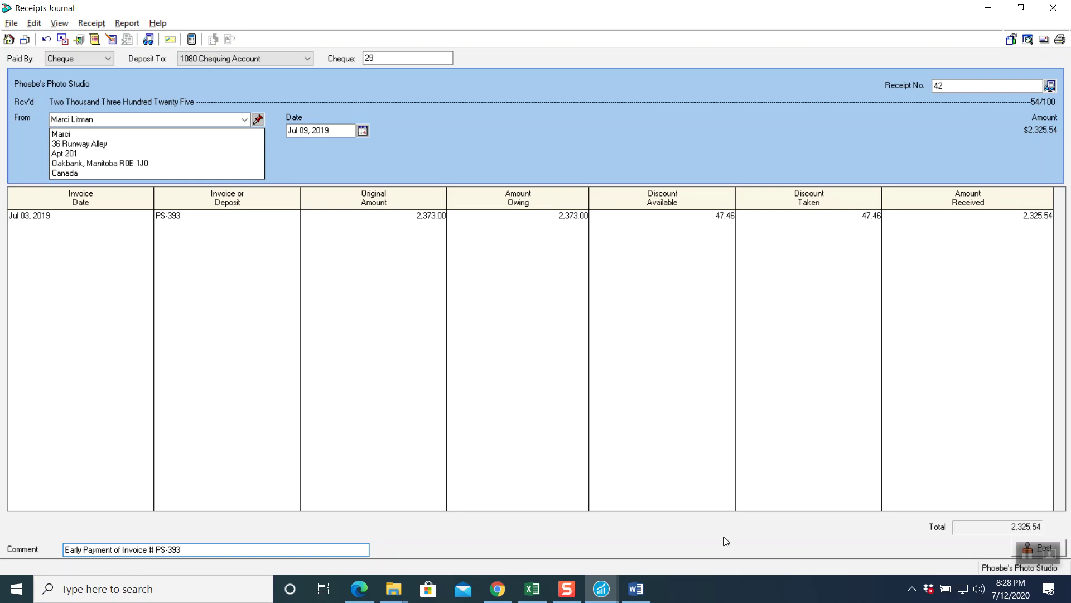
pyautogui.click(91, 23)
pyautogui.click(140, 43)
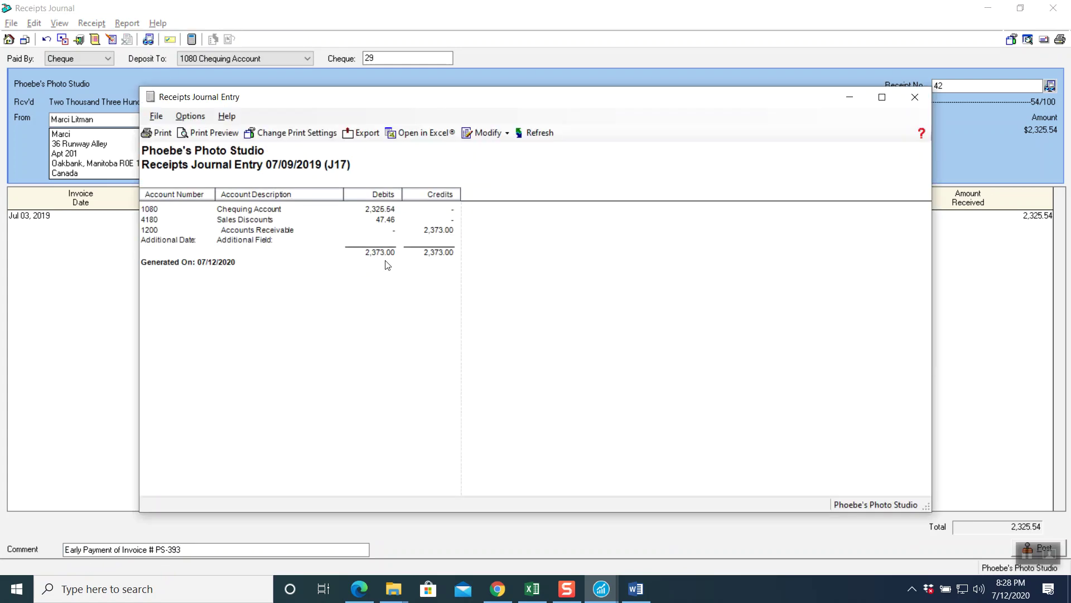
# - Post receipt 42 for invoice PS-393 as entry J17 and close the Receipts Journal
pyautogui.click(915, 96)
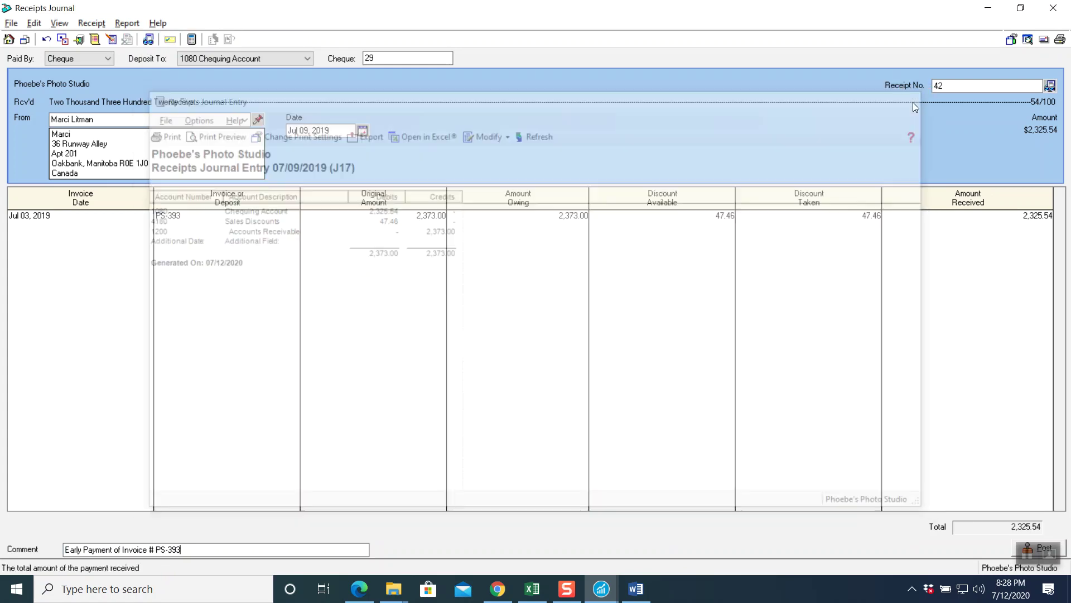
pyautogui.click(1014, 544)
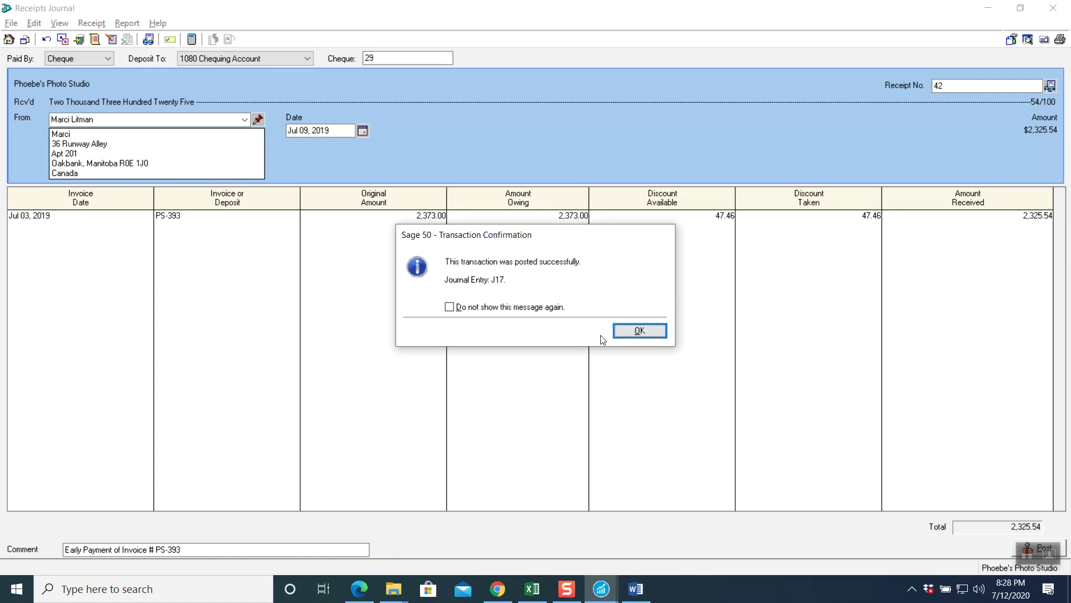
pyautogui.click(636, 330)
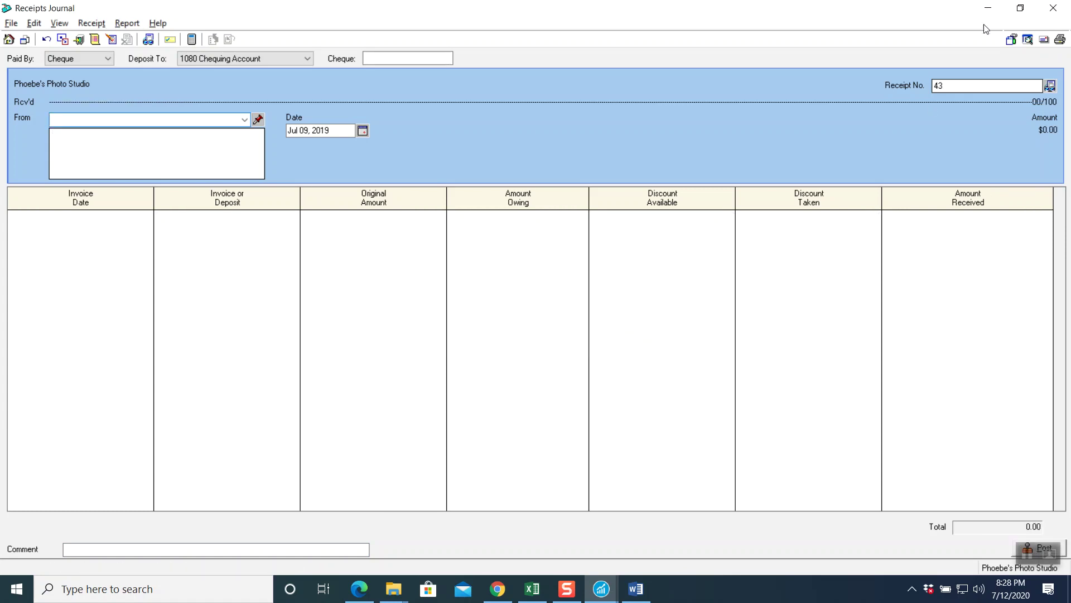
pyautogui.click(1054, 7)
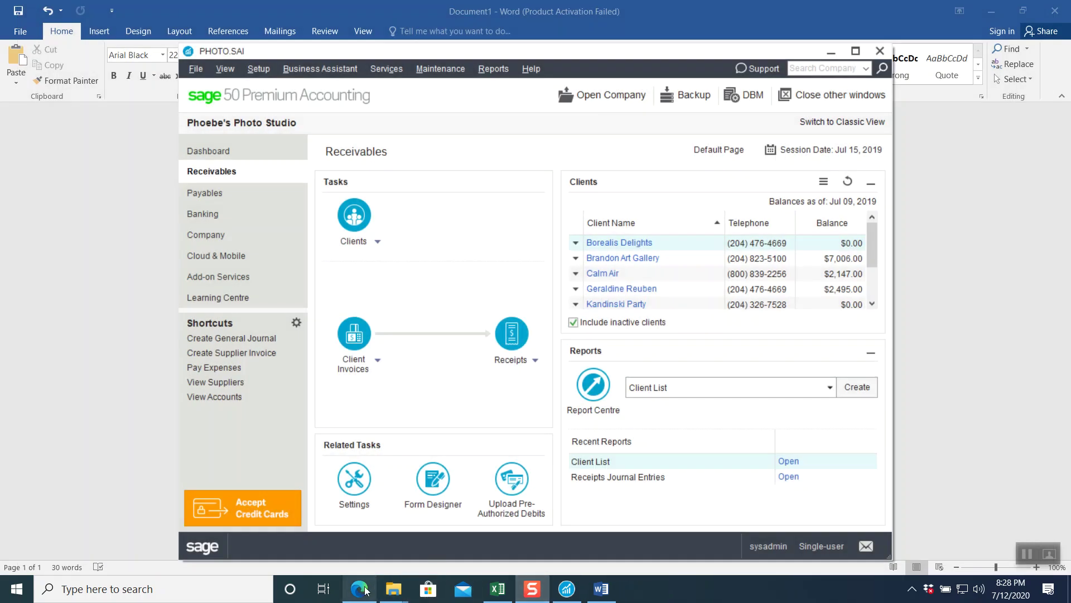
# - Return to the chapter PDF showing the next July 15 transactions: invoice PS-397 and receipts #43-#44
pyautogui.moveTo(363, 588)
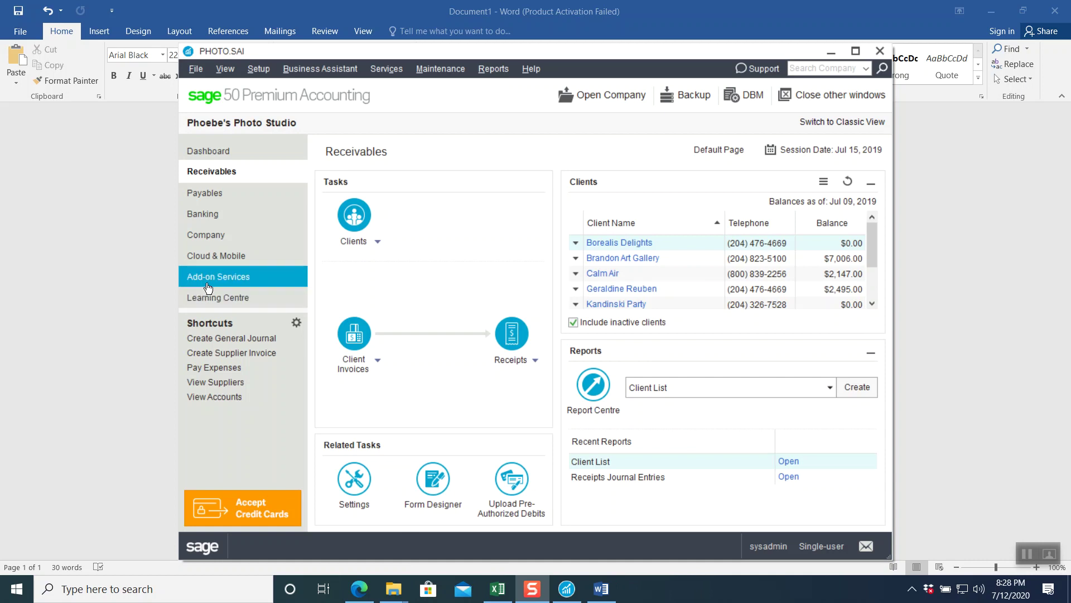
pyautogui.click(1026, 553)
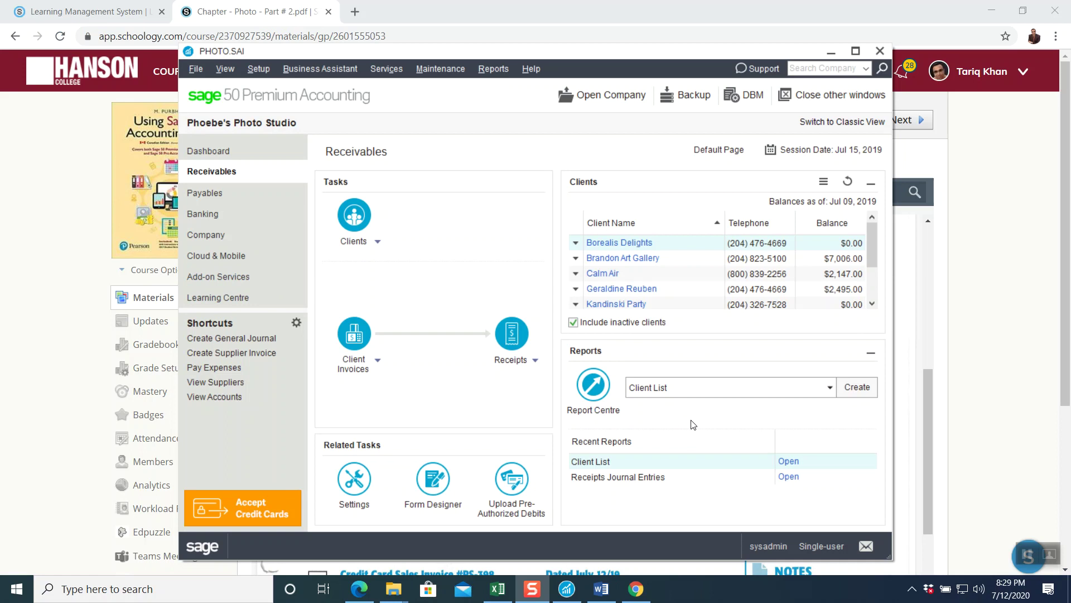
pyautogui.click(55, 286)
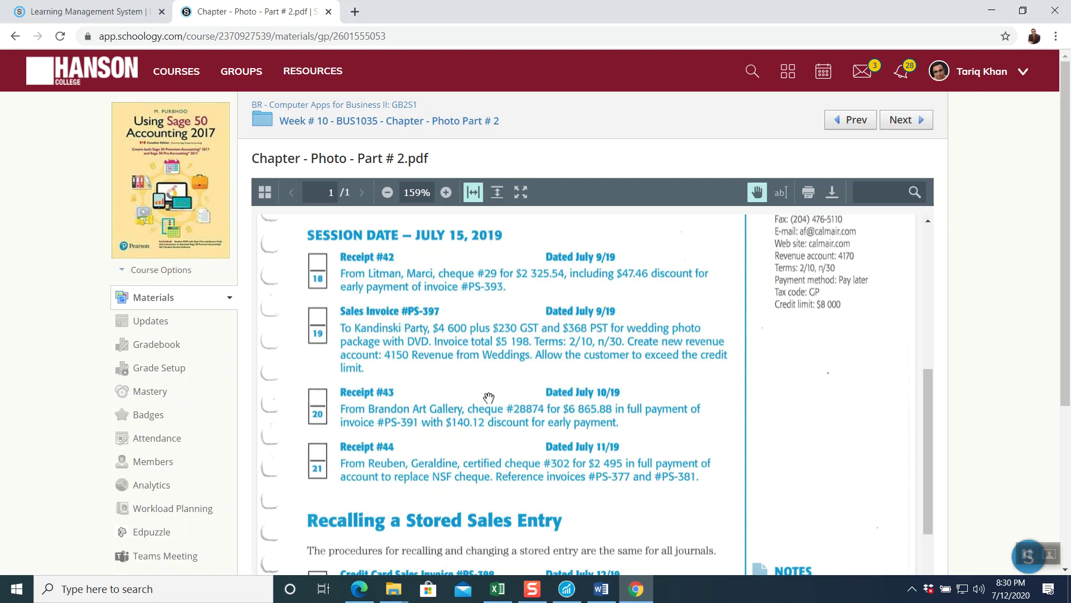
# - Switch from the course PDF to Sage 50's PHOTO.SAI Receivables window using the taskbar icon
pyautogui.click(567, 589)
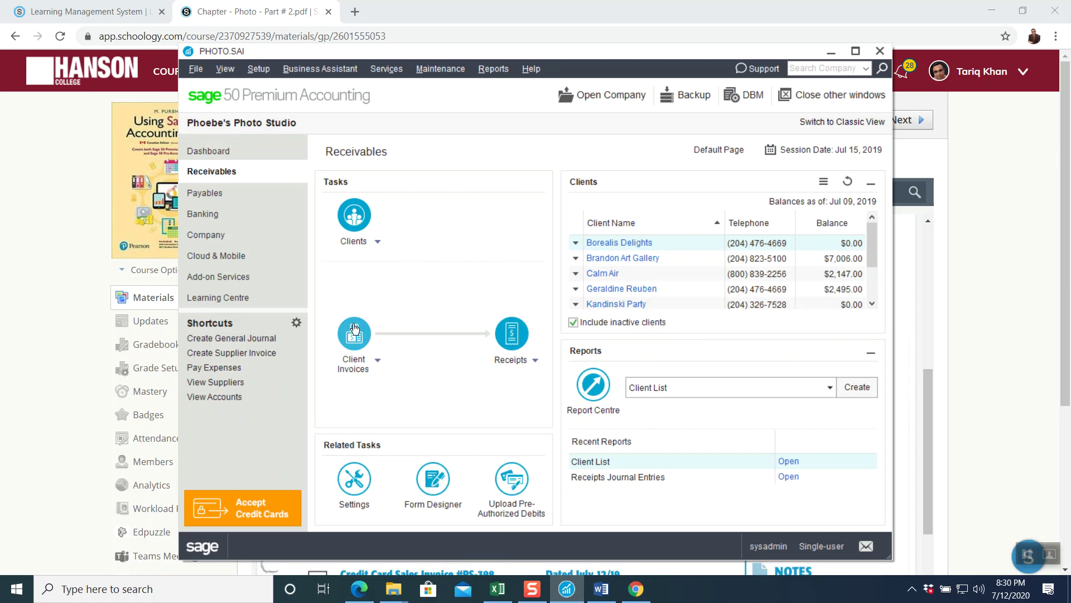
# - Start a new client invoice PS-397 dated Jul 9, 2019 for Kandinski Party
pyautogui.click(355, 333)
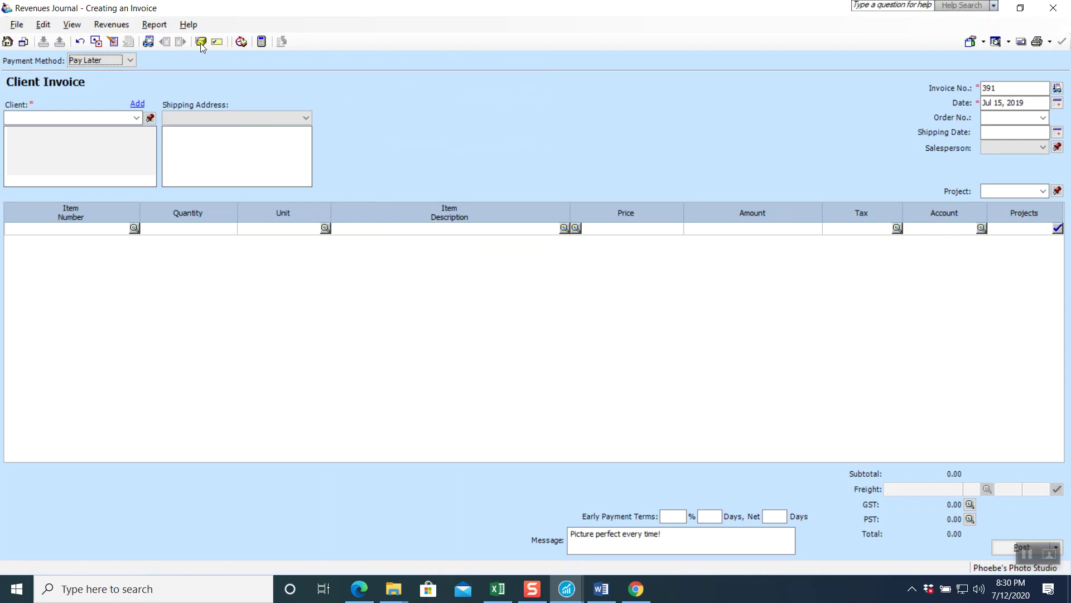
pyautogui.click(1009, 87)
pyautogui.doubleClick(1009, 86)
pyautogui.write('PS-397')
pyautogui.click(1056, 104)
pyautogui.click(982, 160)
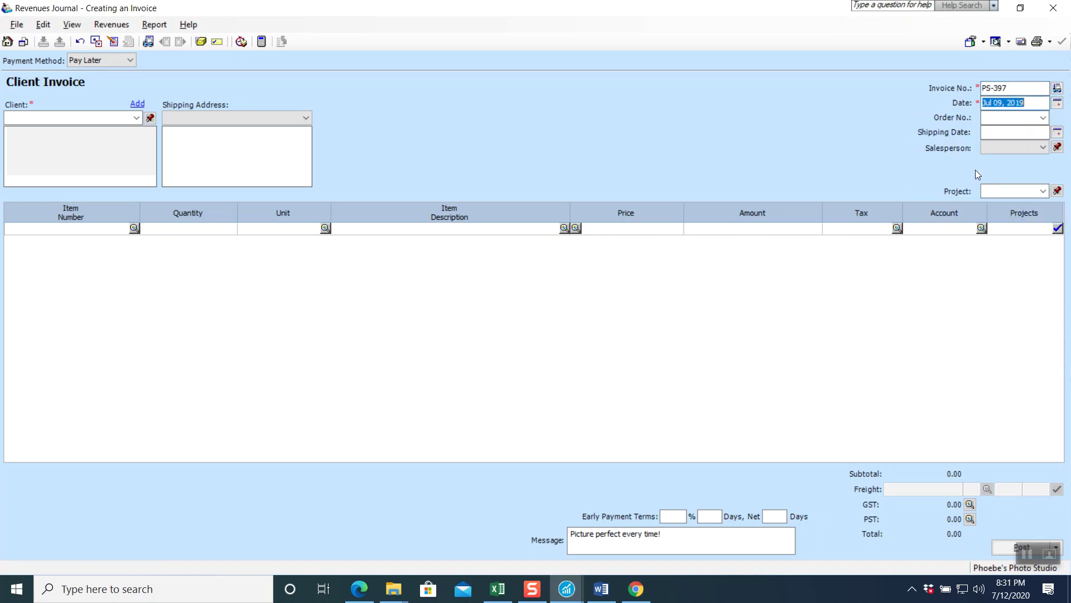
pyautogui.click(139, 119)
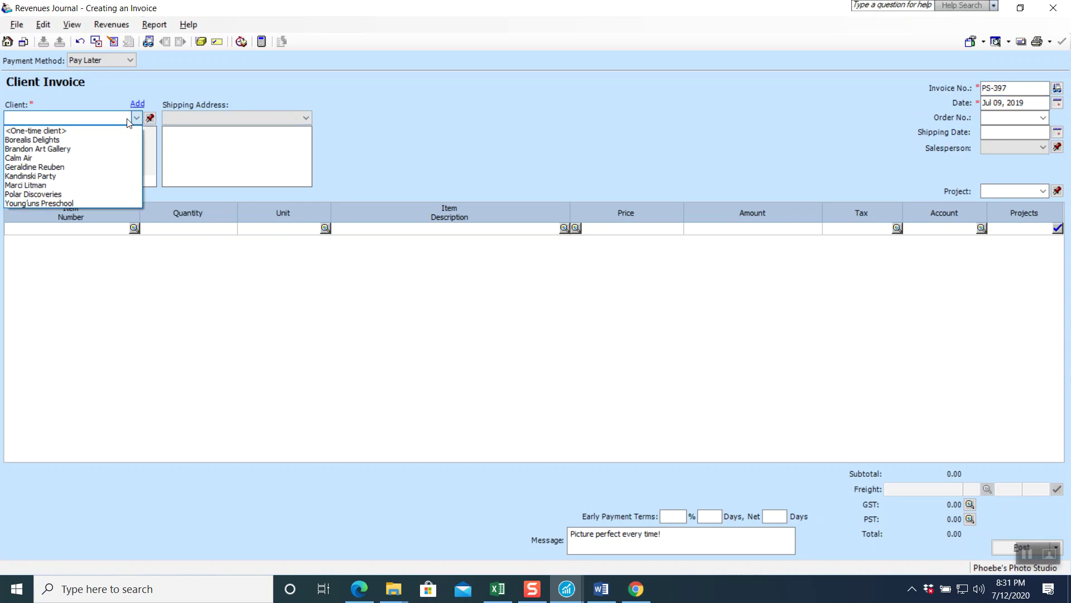
pyautogui.click(81, 176)
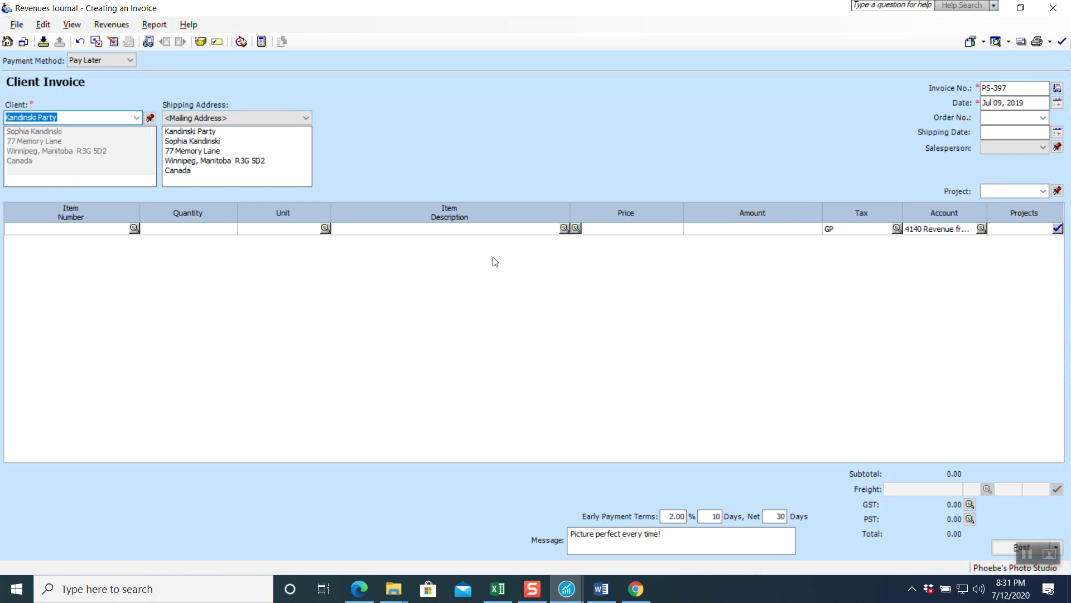
# - Add the line 'Wedding photo Package with DVD' at 4,600.00, bringing the total to 5,198.00
pyautogui.click(446, 229)
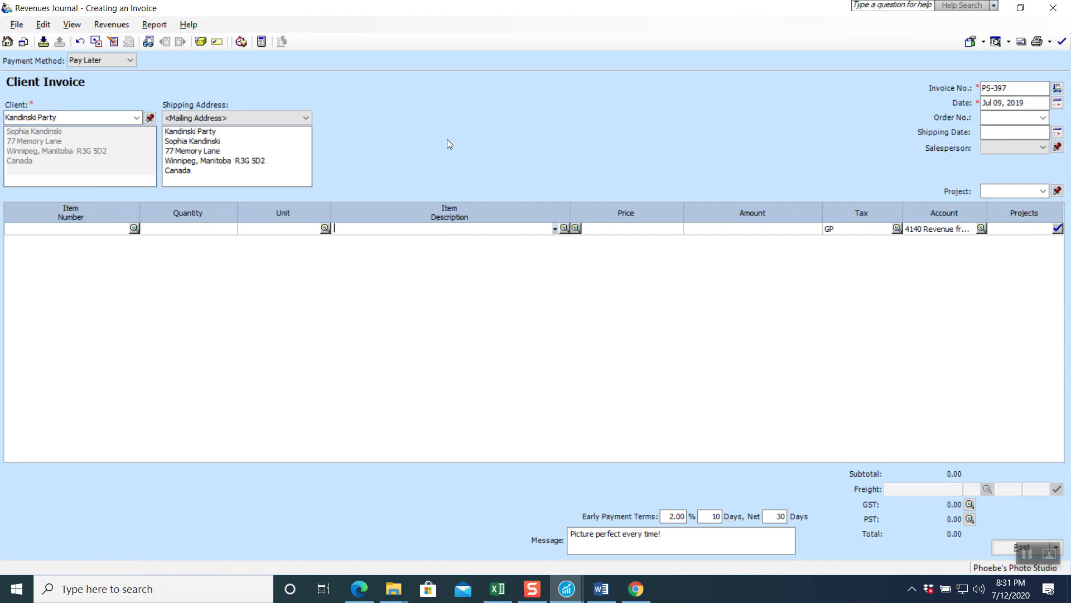
pyautogui.write('Weddi')
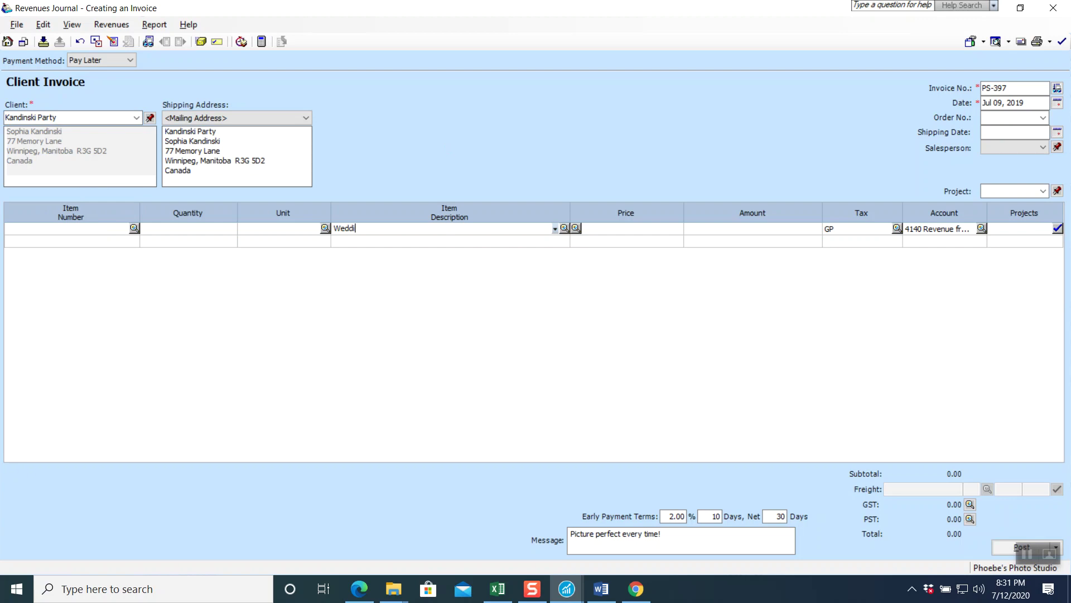
pyautogui.write('ng photo Package with DVD')
pyautogui.press('Tab')
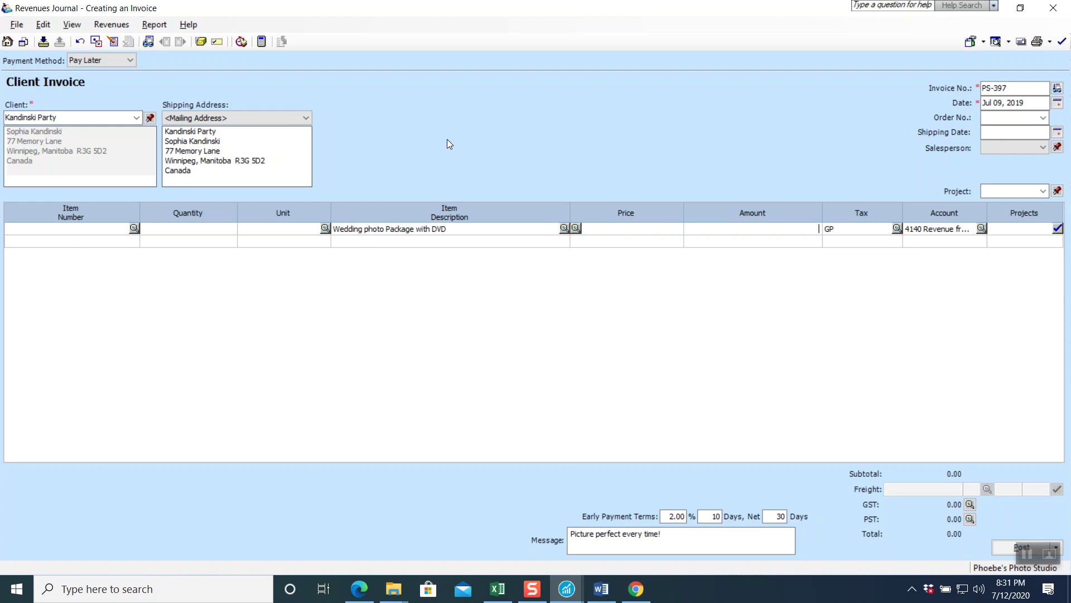
pyautogui.write('4600')
pyautogui.press('Tab')
pyautogui.press('Tab')
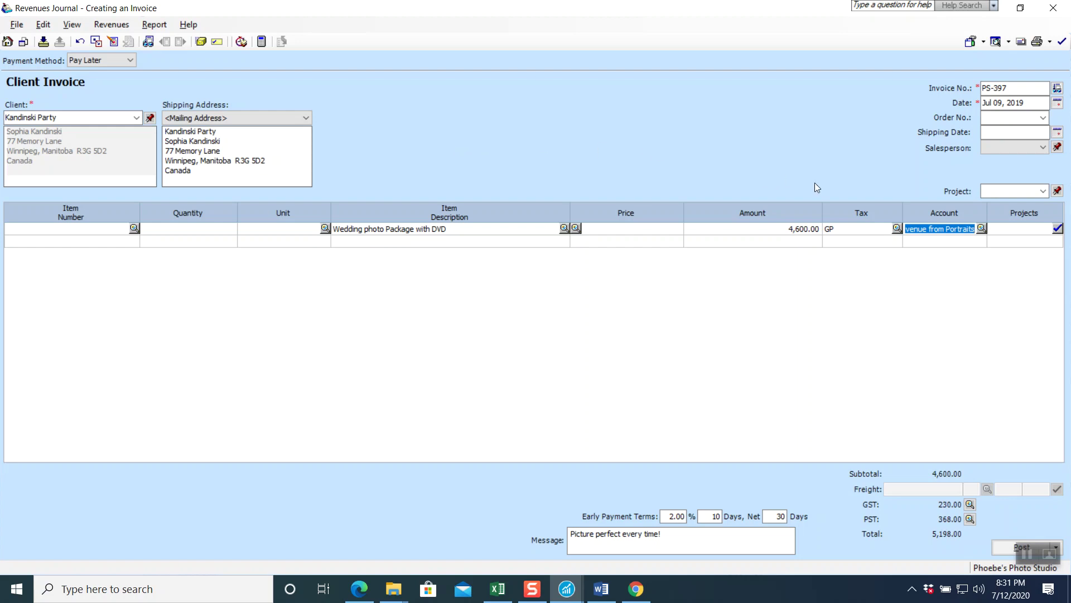
# - From the line's account lookup, create new account 4150 named 'Revenue from Weddings'
pyautogui.click(982, 228)
pyautogui.moveTo(700, 320); pyautogui.dragTo(701, 328)
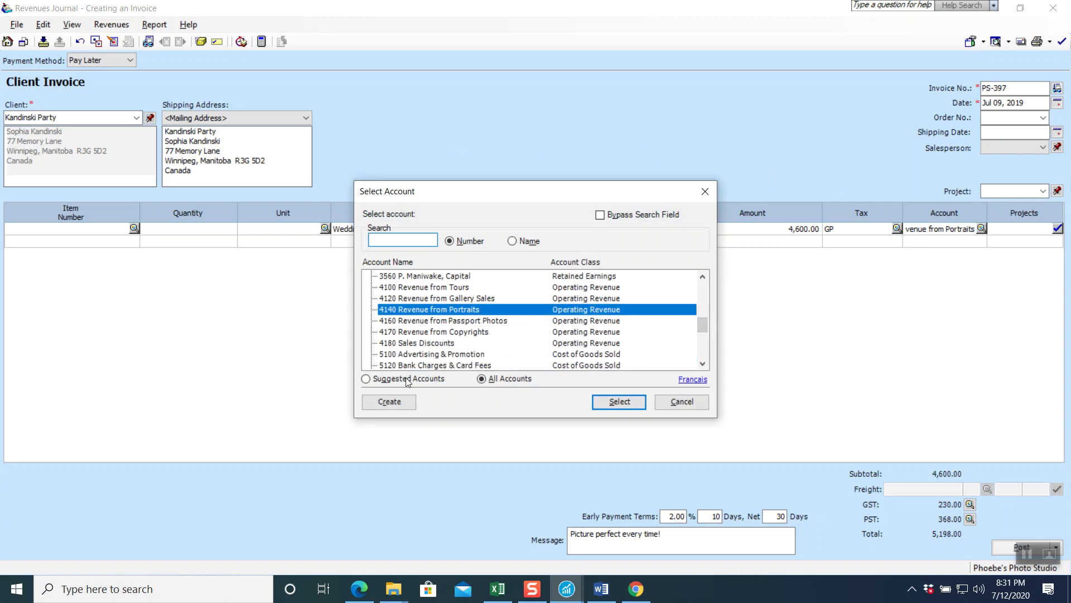
pyautogui.click(400, 403)
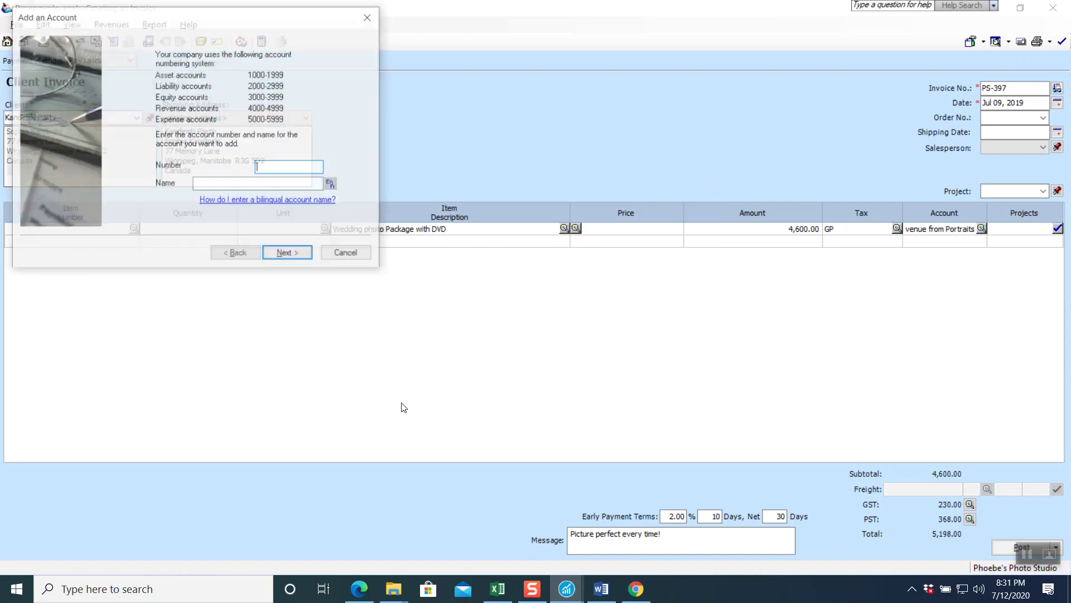
pyautogui.click(286, 168)
pyautogui.write('4150')
pyautogui.press('Tab')
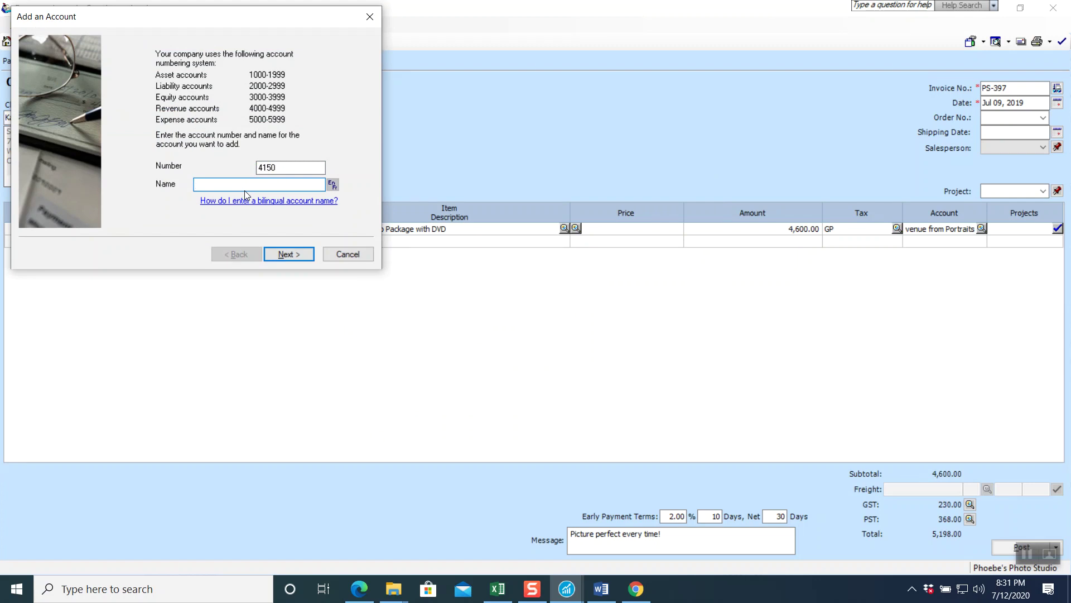
pyautogui.write('E')
pyautogui.press('BackSpace')
pyautogui.write('Revenue from Weeding')
pyautogui.press('BackSpace')
pyautogui.press('BackSpace')
pyautogui.press('BackSpace')
pyautogui.press('BackSpace')
pyautogui.press('BackSpace')
pyautogui.press('BackSpace')
pyautogui.write('ddin')
# - Step through the remaining account setup pages and save the new 4150 account
pyautogui.click(289, 254)
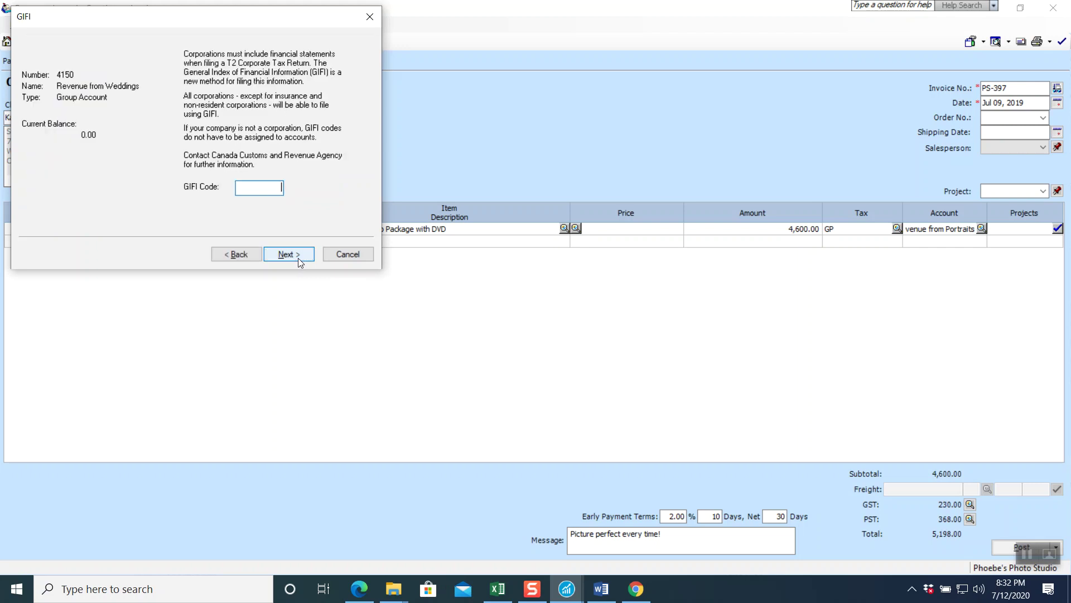
pyautogui.click(288, 254)
pyautogui.click(298, 258)
pyautogui.click(298, 258)
pyautogui.click(298, 258)
pyautogui.click(298, 258)
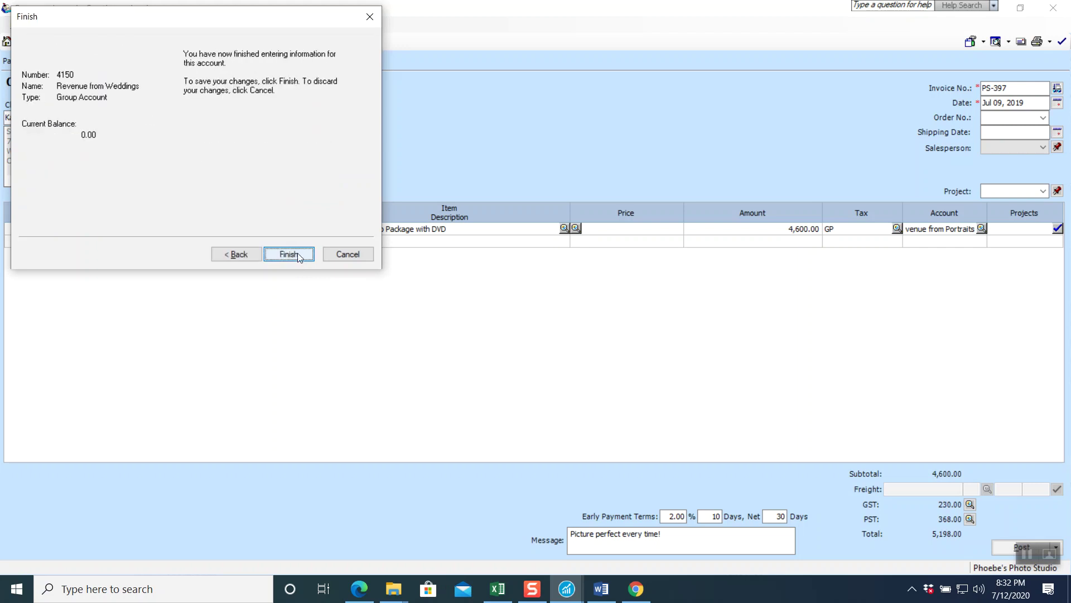
pyautogui.click(296, 254)
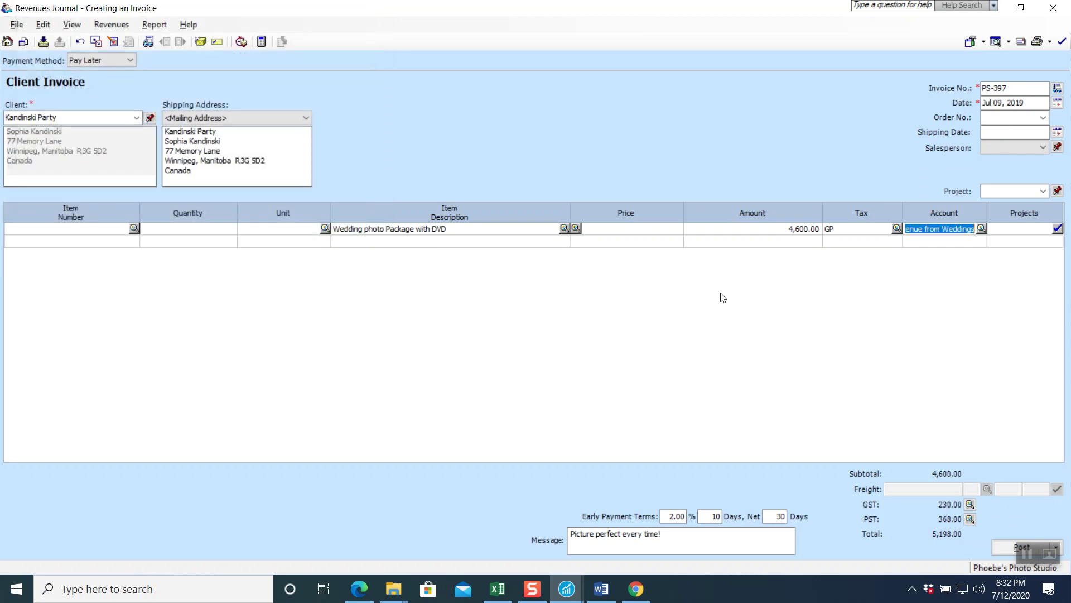
# - Commit account 4150 on the wedding line and preview the journal entry balancing at 5,198.00
pyautogui.press('Tab')
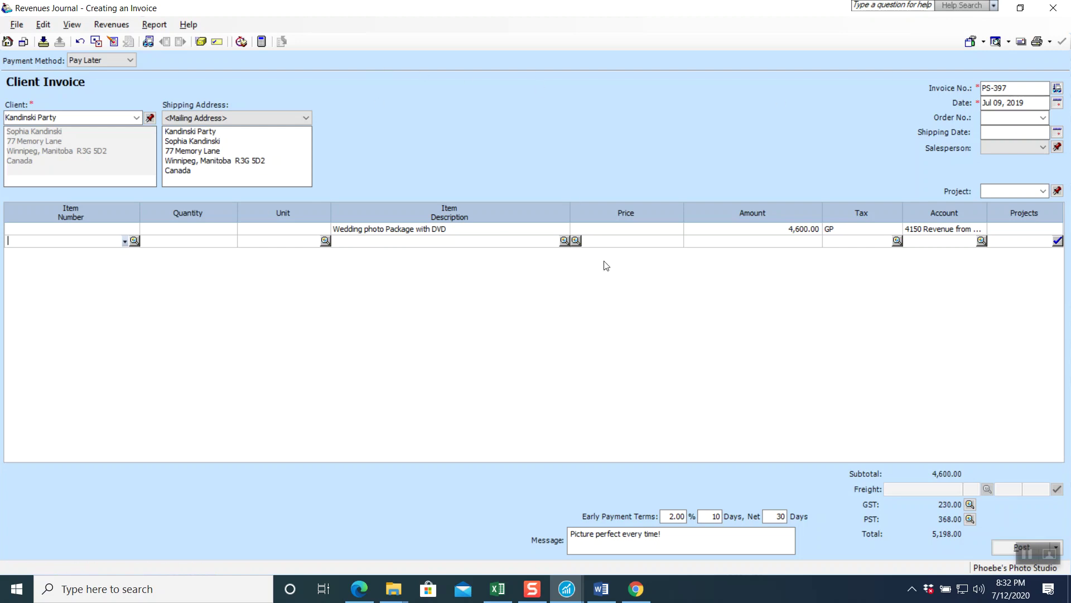
pyautogui.click(156, 30)
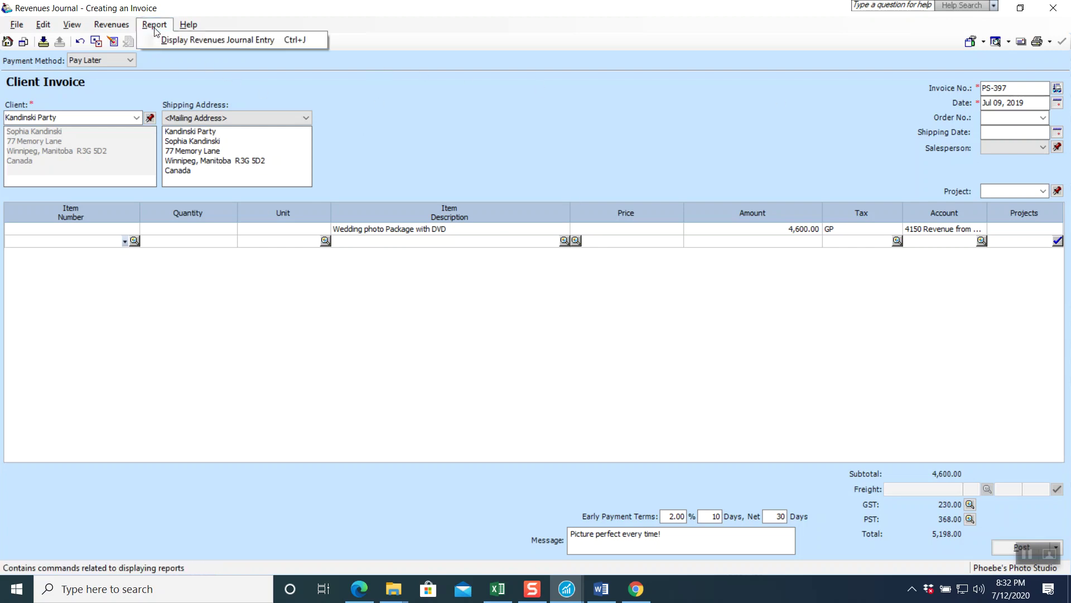
pyautogui.click(161, 39)
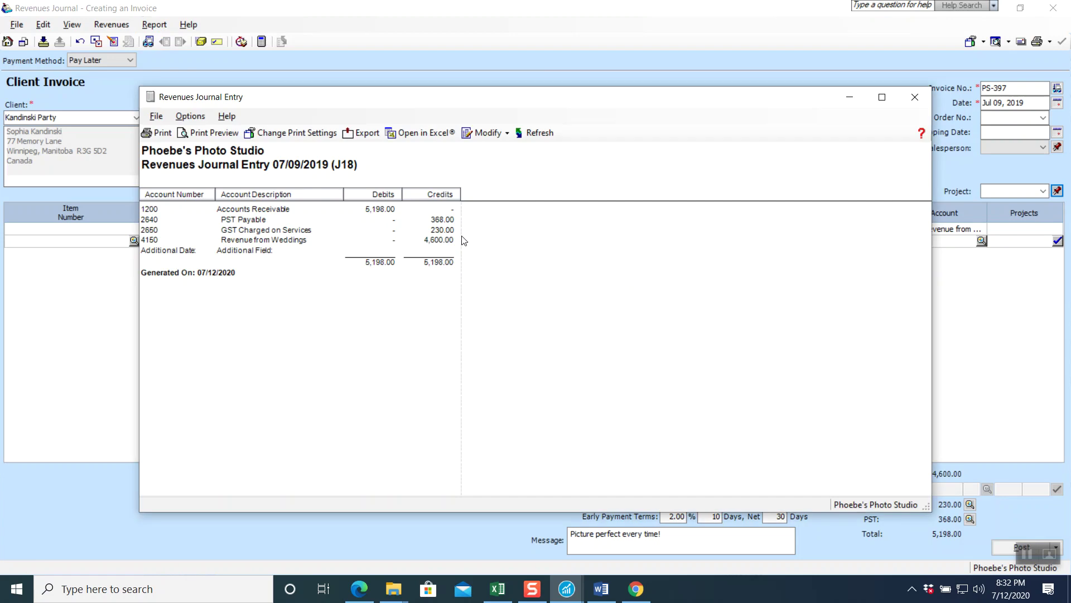
pyautogui.click(915, 96)
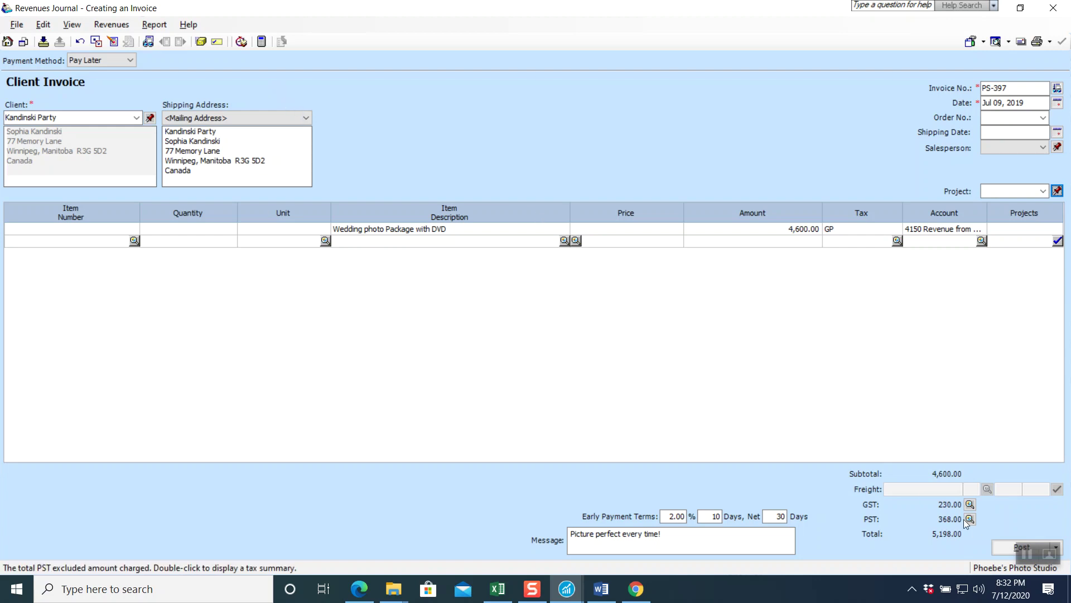
# - Post invoice PS-397, allowing Kandinski Party over its credit limit, then close the invoice window
pyautogui.click(999, 551)
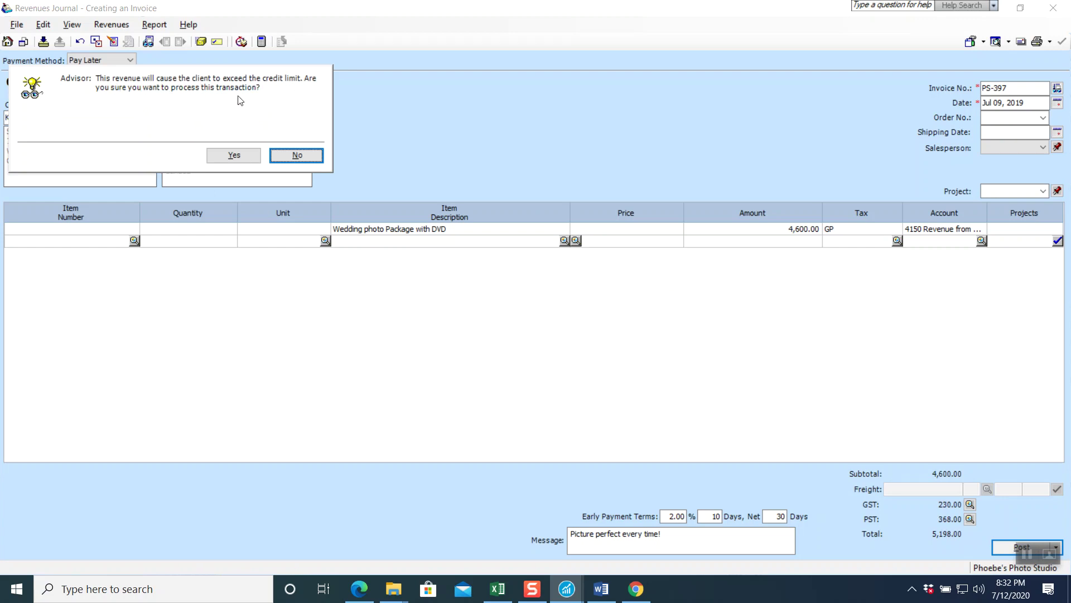
pyautogui.click(234, 155)
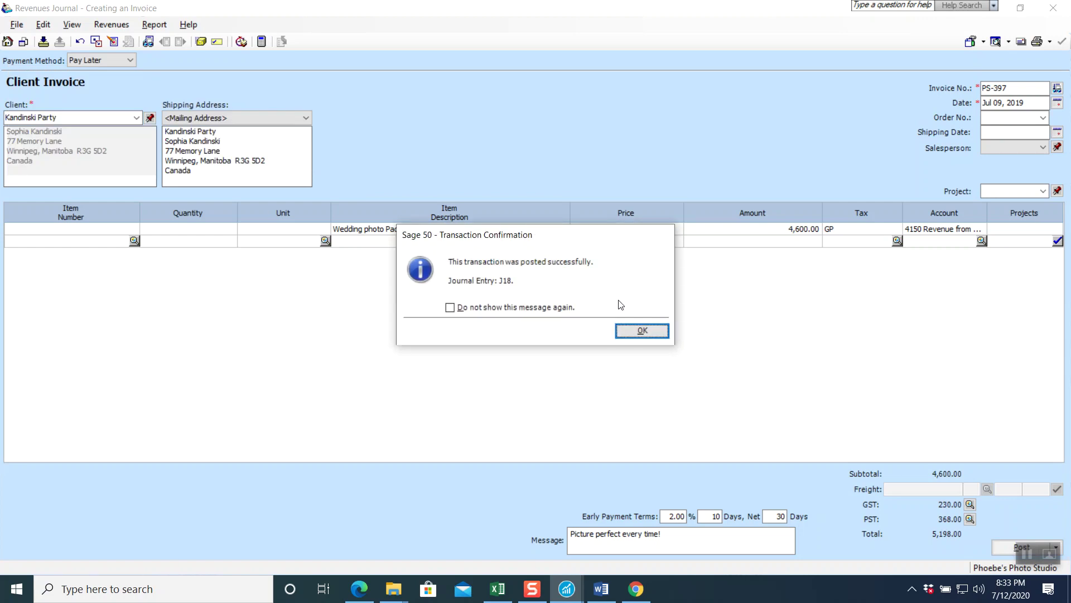
pyautogui.click(642, 331)
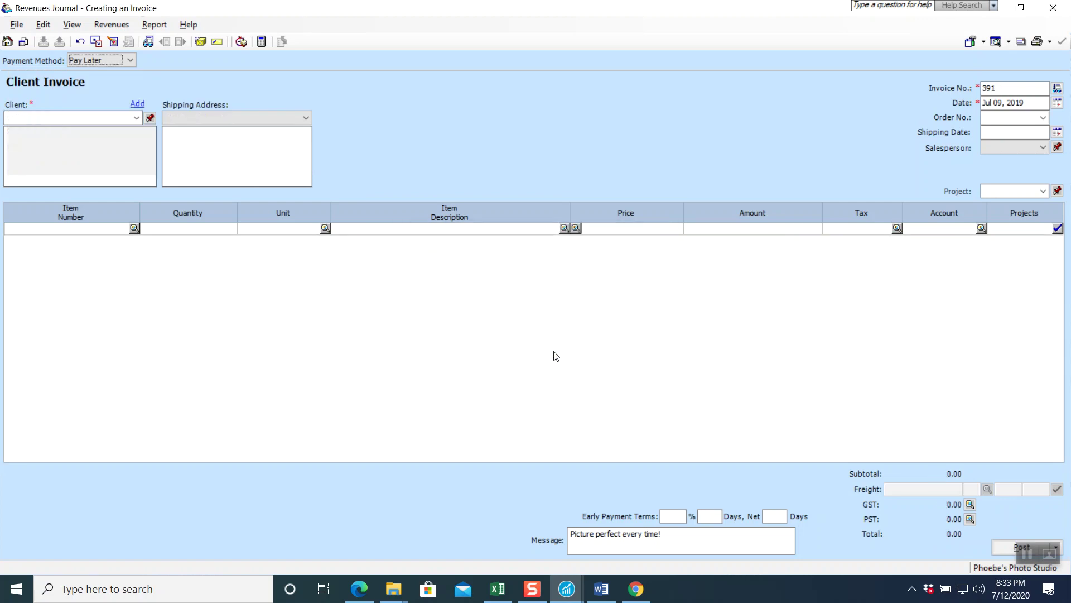
pyautogui.click(1060, 14)
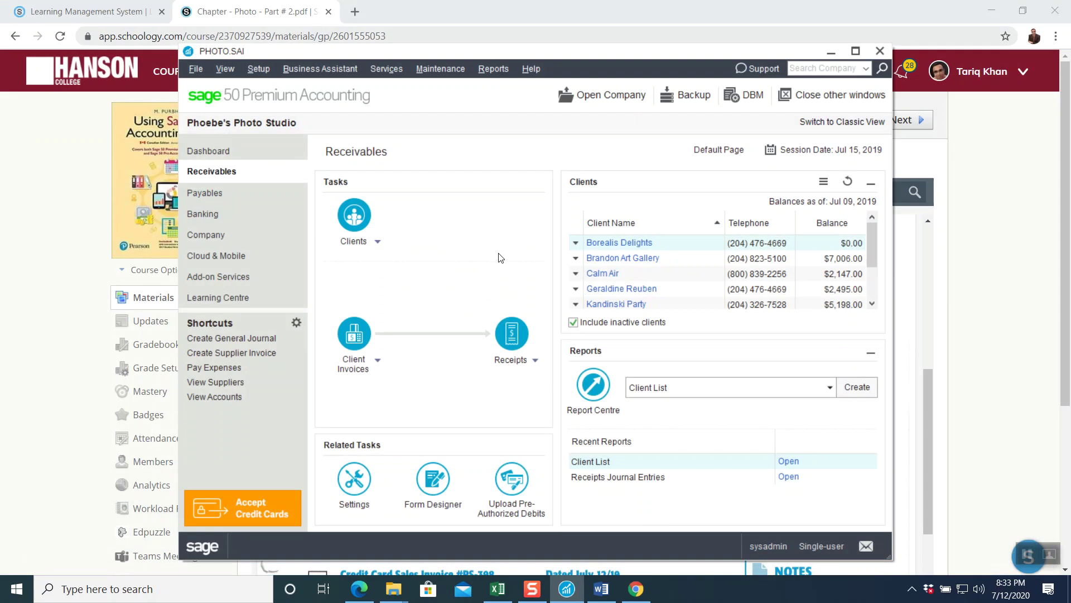
# - Read Receipt #43 in the chapter PDF, then return to Sage 50's Receivables page
pyautogui.click(64, 260)
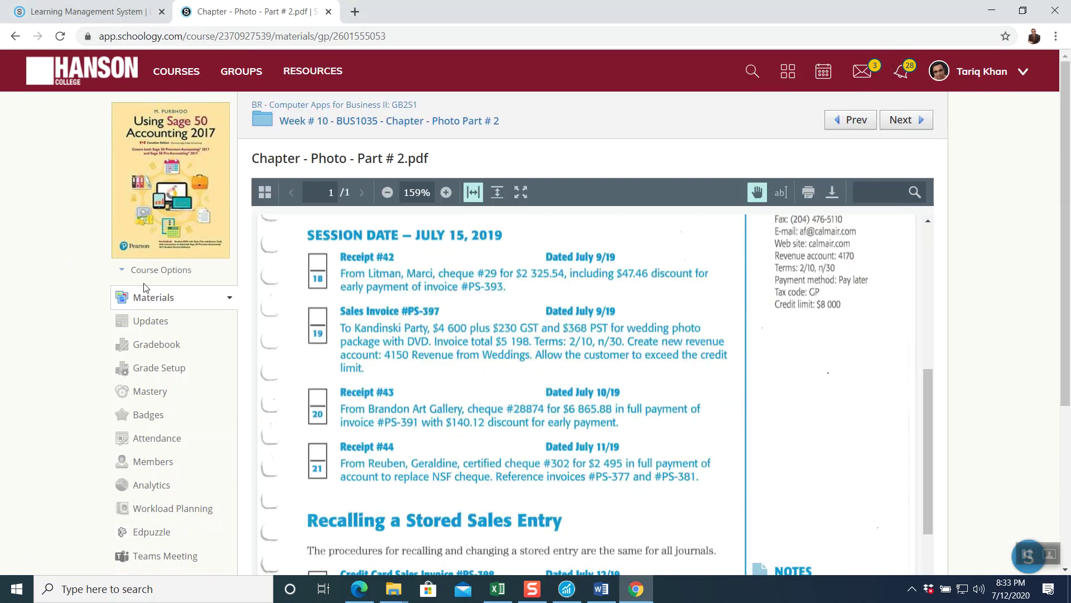
pyautogui.scroll(-1, 590, 355)
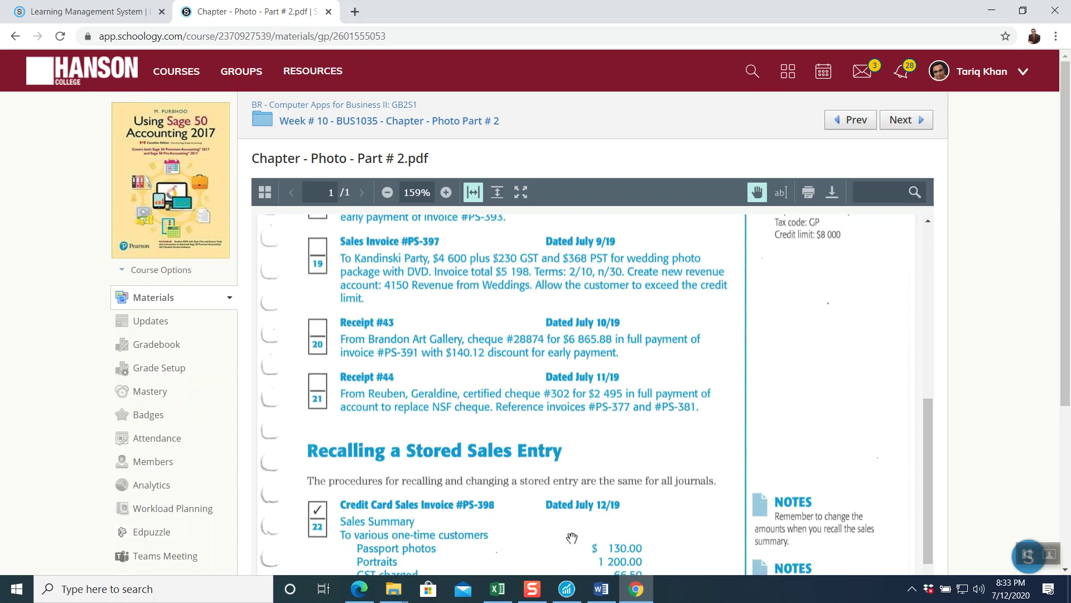
pyautogui.click(567, 589)
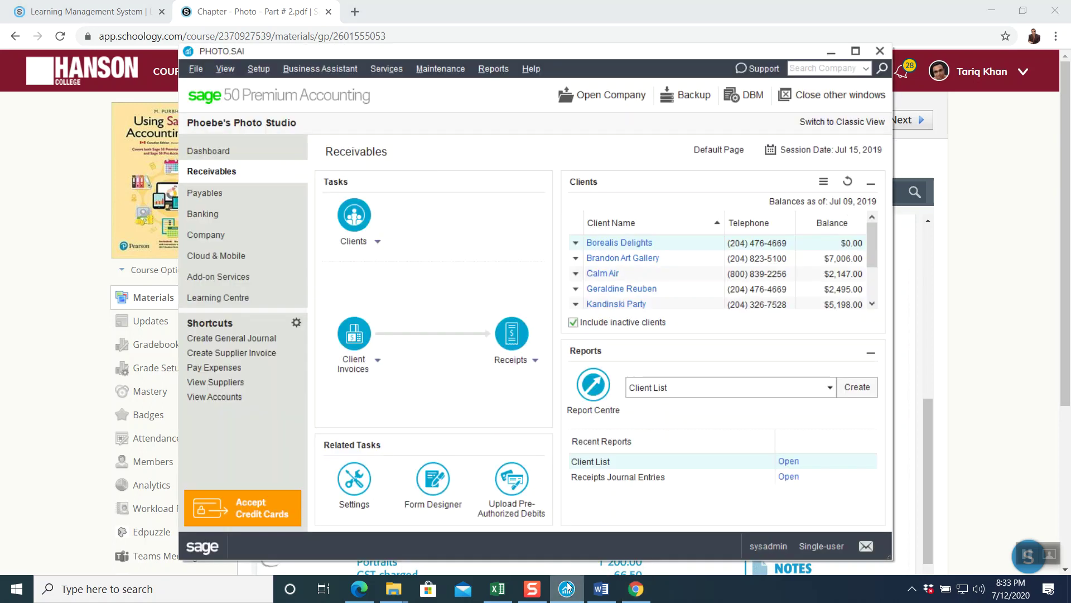
# - Enter Brandon Art Gallery's cheque 28874 paying PS-391: 140.12 discount, 6,865.88 received
pyautogui.click(511, 331)
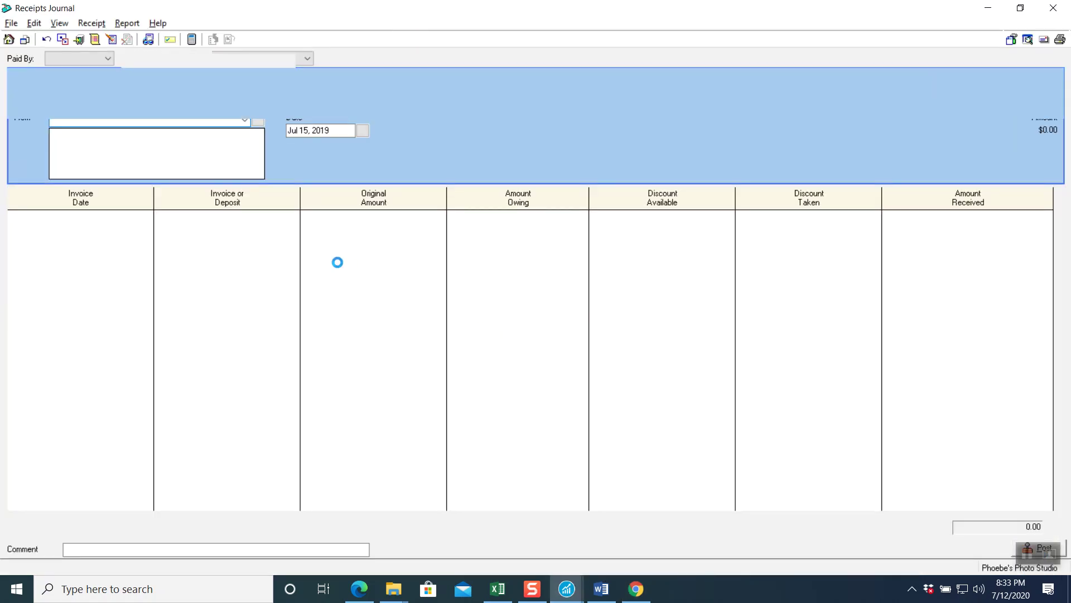
pyautogui.click(396, 59)
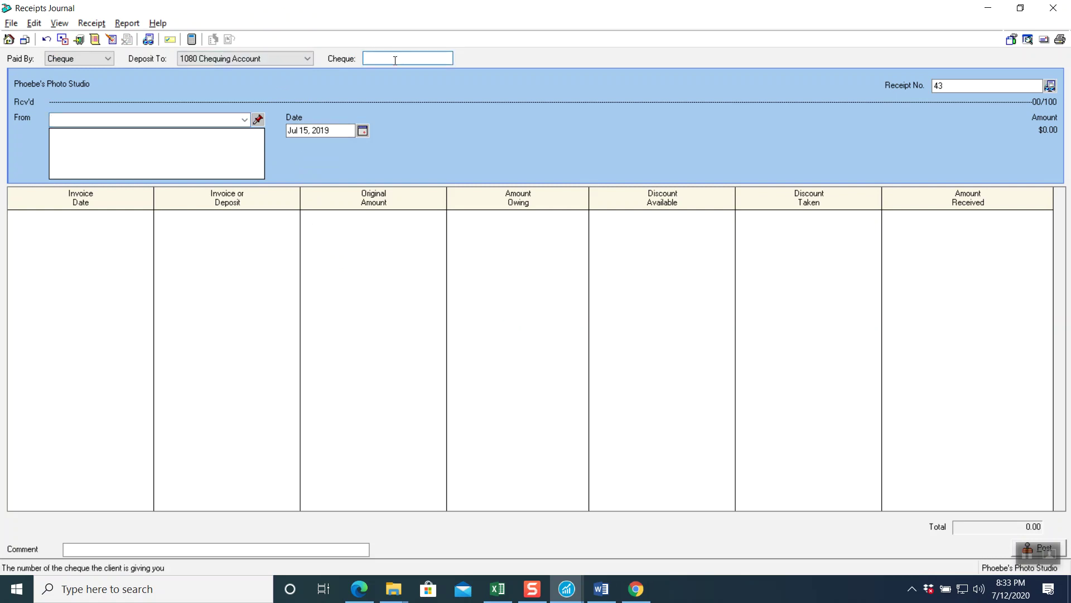
pyautogui.write('28874')
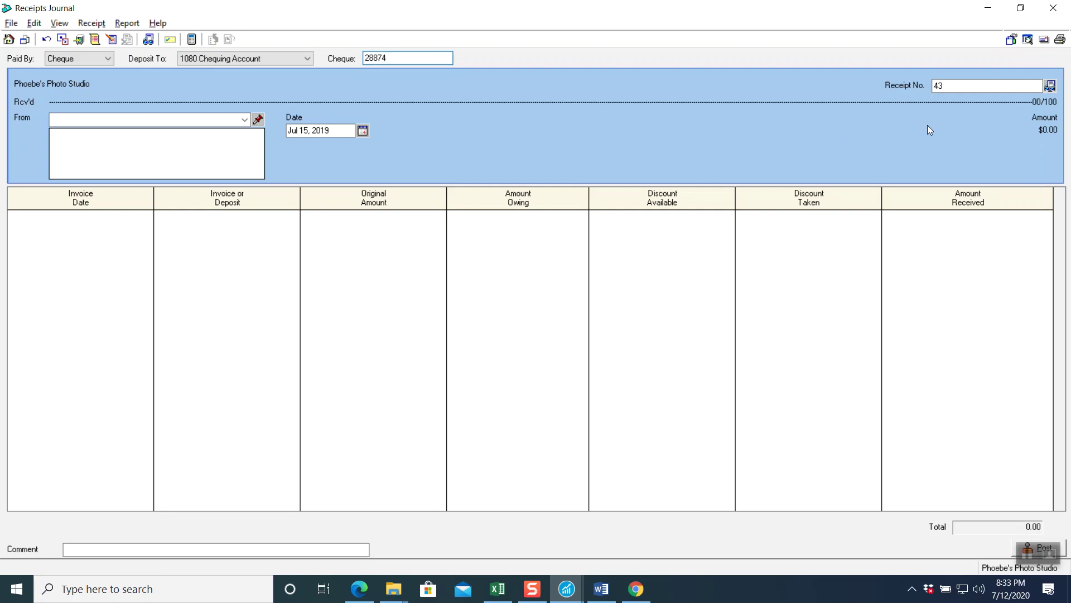
pyautogui.click(246, 121)
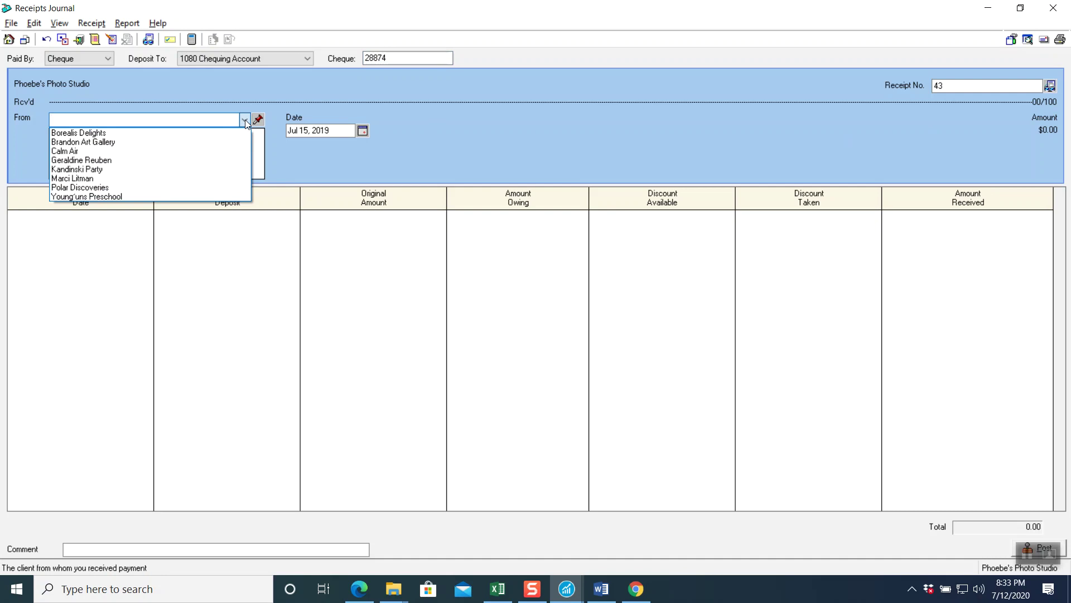
pyautogui.click(202, 143)
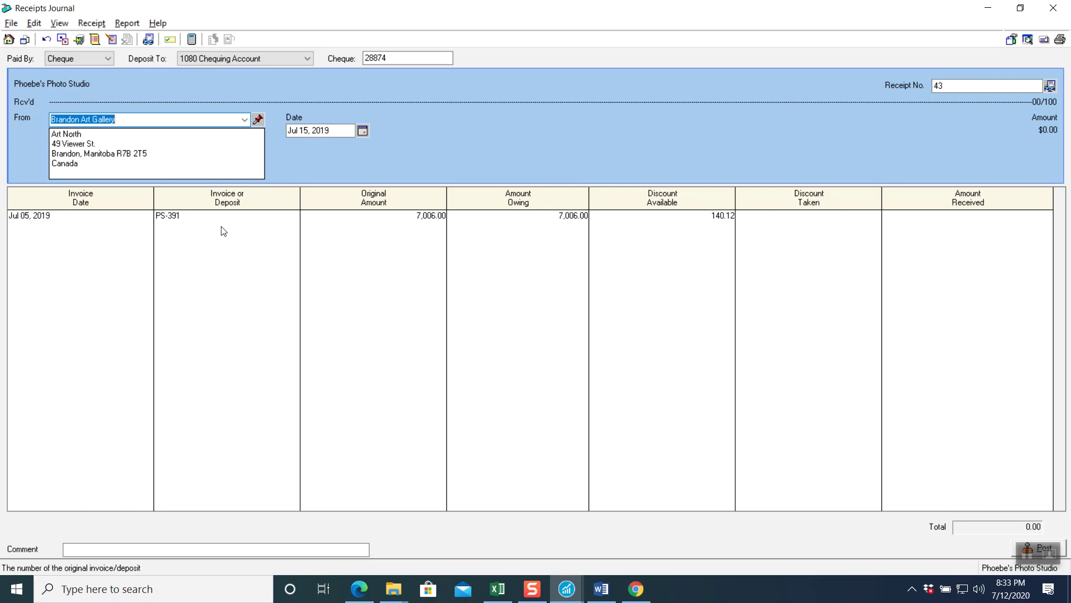
pyautogui.click(192, 222)
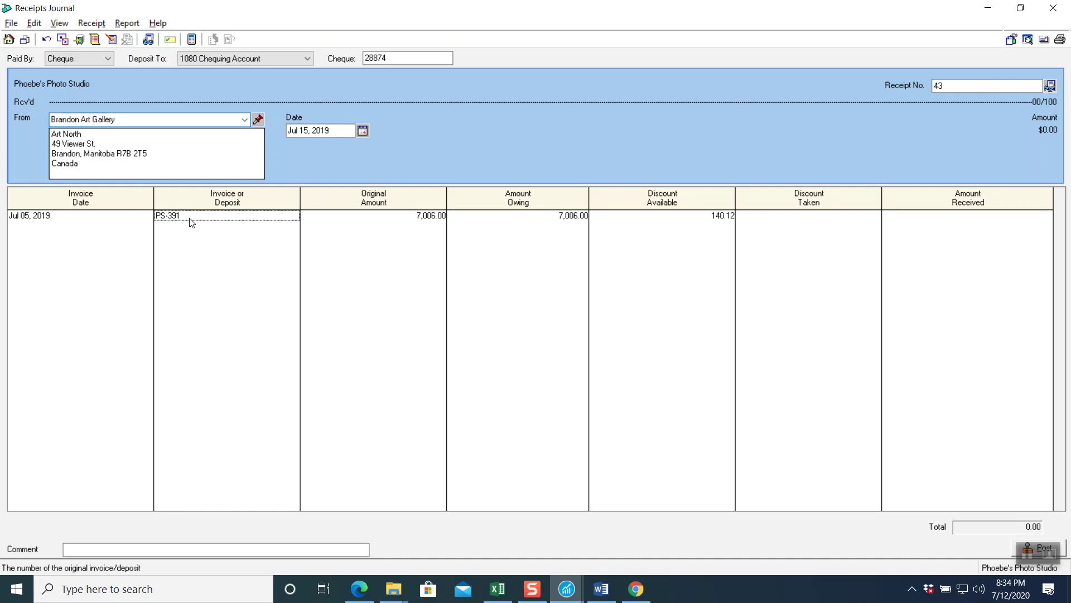
pyautogui.press('Tab')
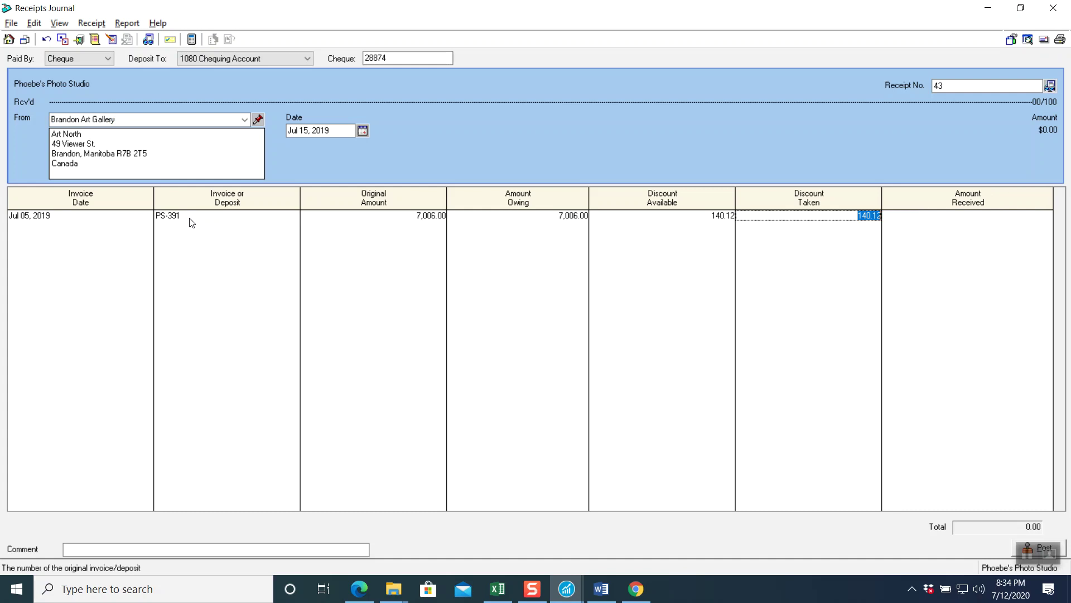
pyautogui.press('Tab')
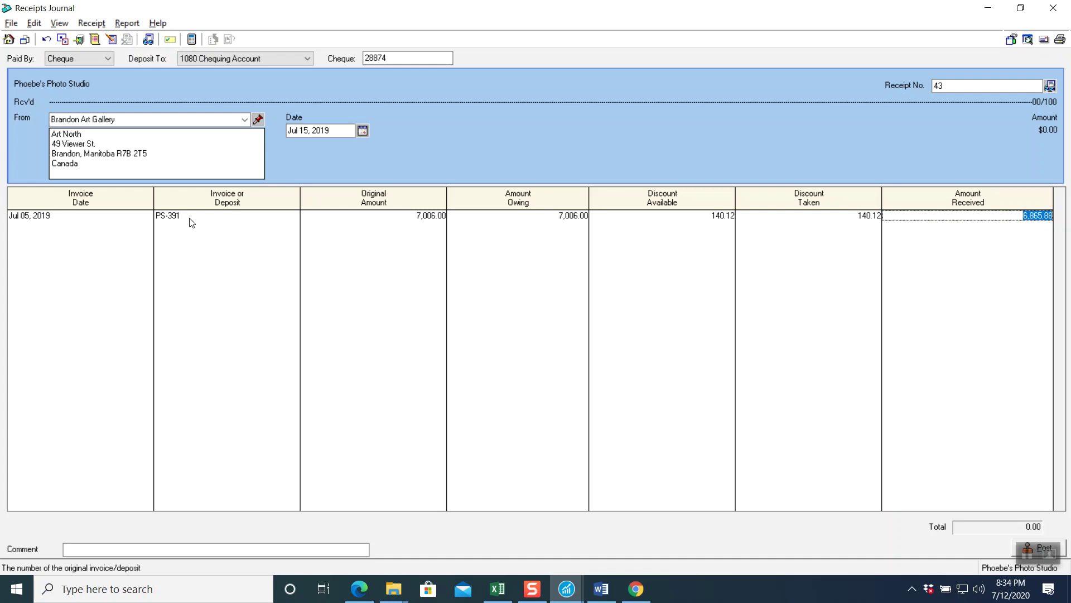
pyautogui.press('Tab')
# - Add a comment to receipt 43
pyautogui.click(198, 551)
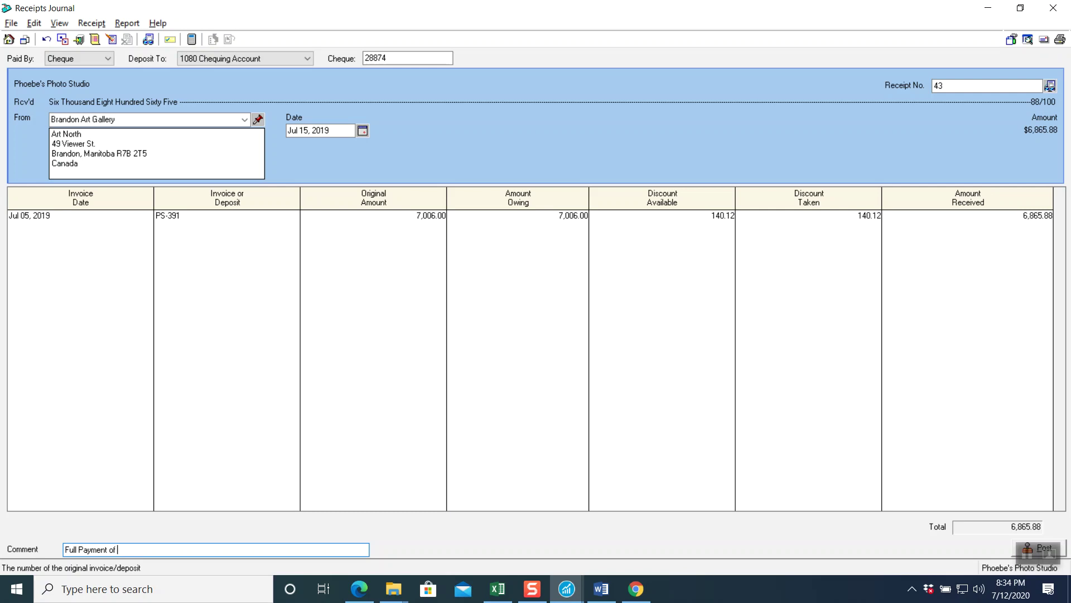
pyautogui.write('ce PS')
pyautogui.press('BackSpace')
pyautogui.press('BackSpace')
pyautogui.click(1039, 548)
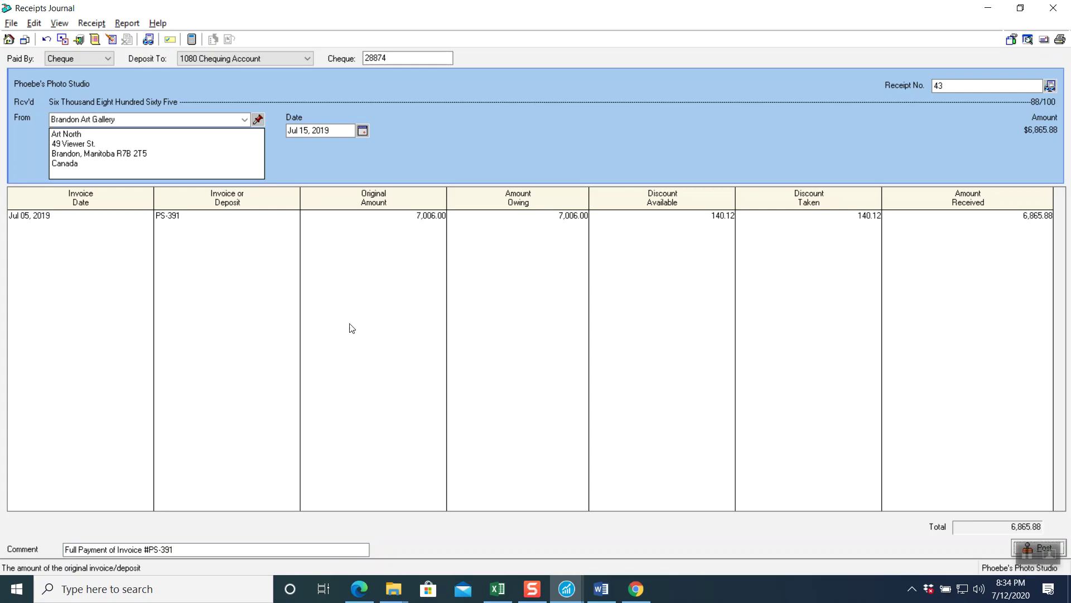
# - Preview the receipt's journal entry, then post the 6,865.88 receipt
pyautogui.click(125, 24)
pyautogui.click(168, 40)
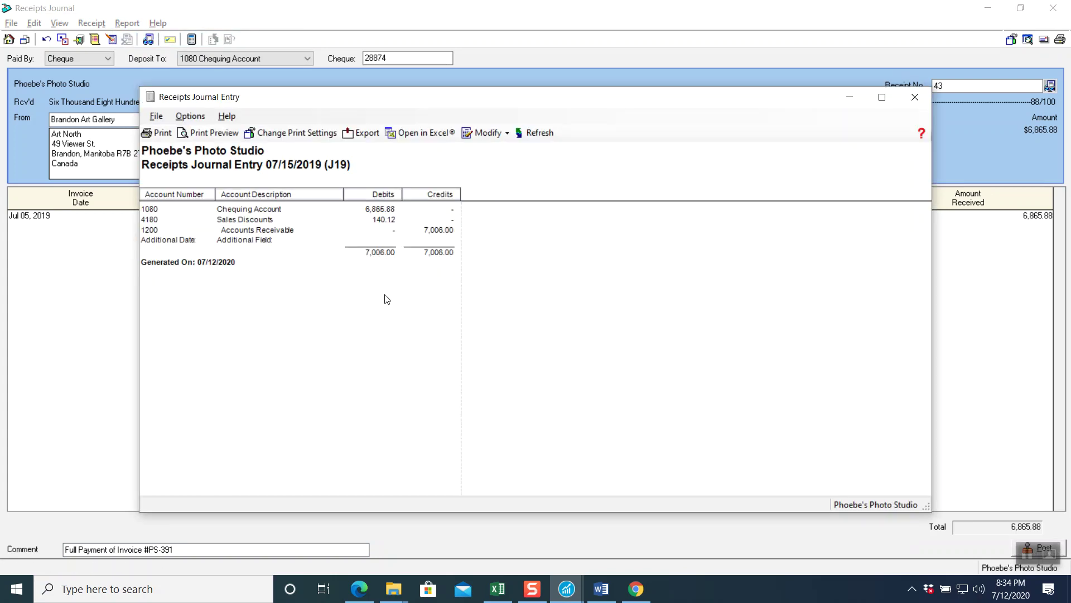
pyautogui.click(909, 99)
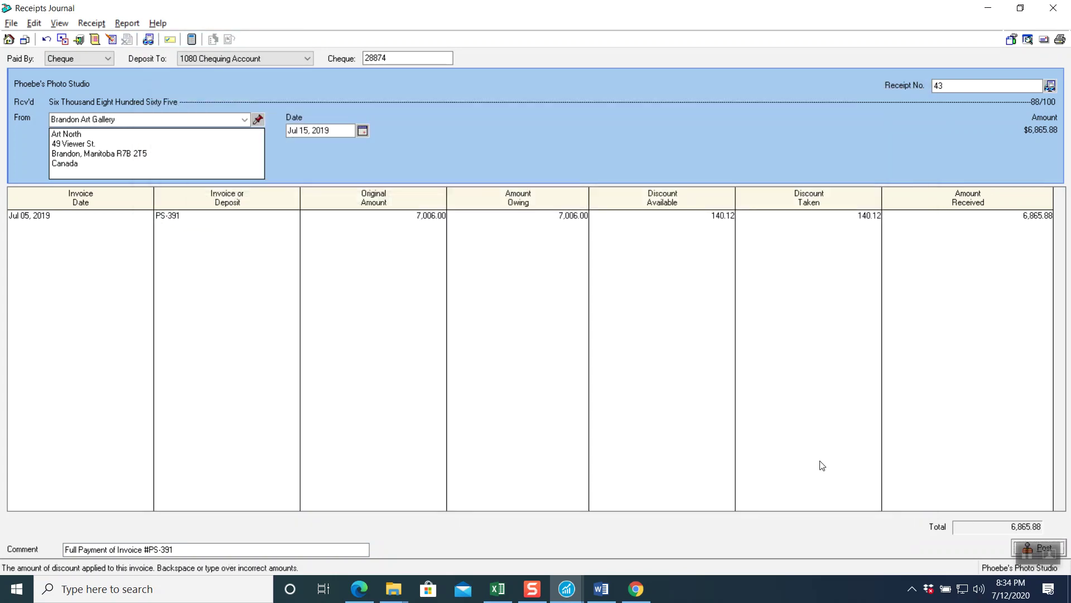
pyautogui.click(1016, 547)
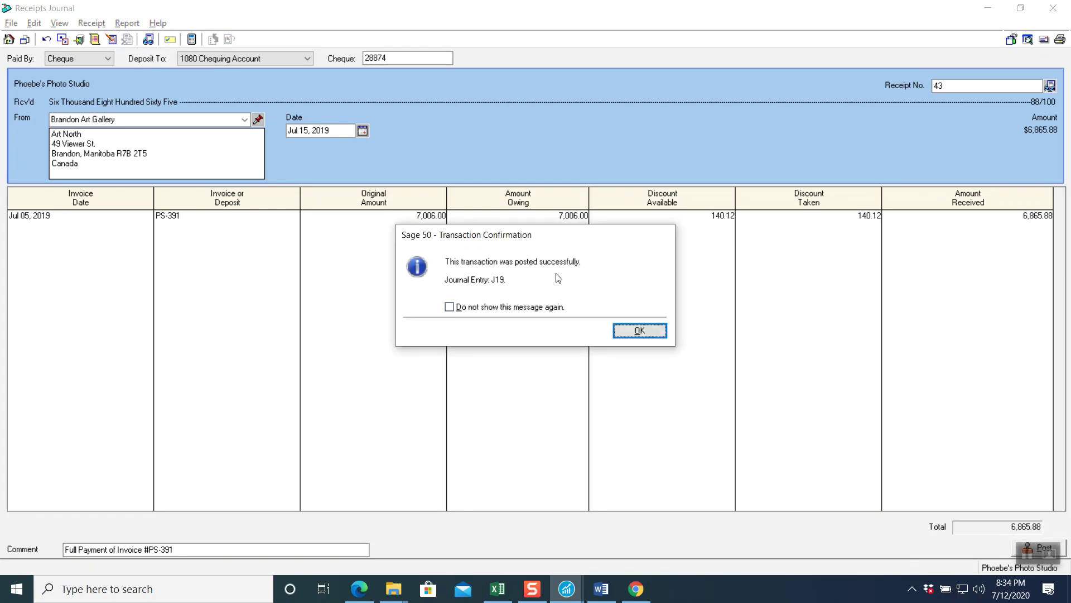
pyautogui.click(639, 330)
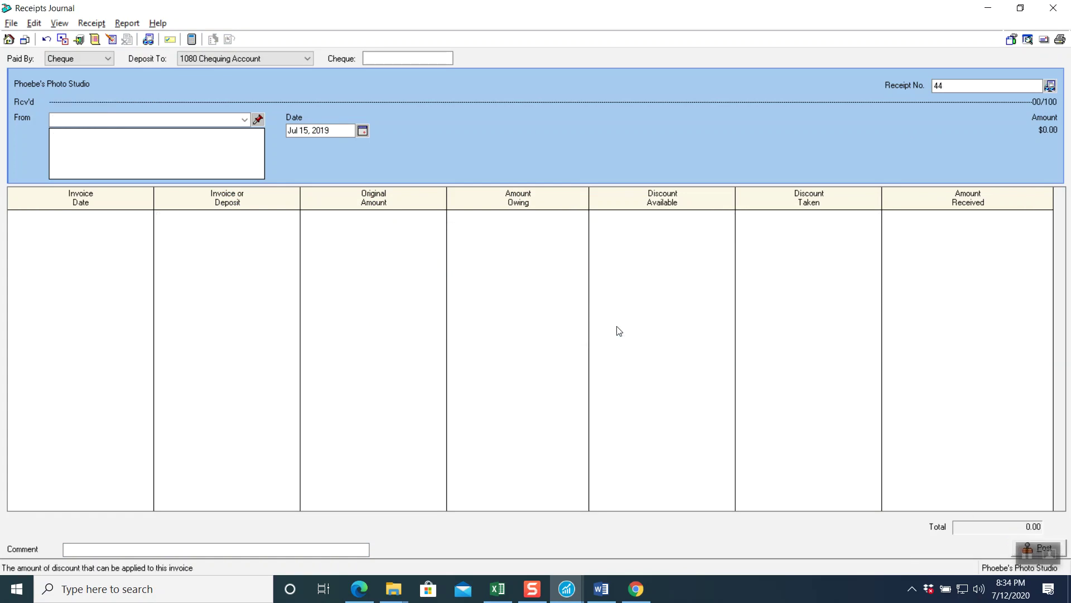
# - Close the Receipts Journal, read Receipt #44 in the PDF, and open a fresh Receipts Journal
pyautogui.click(1049, 9)
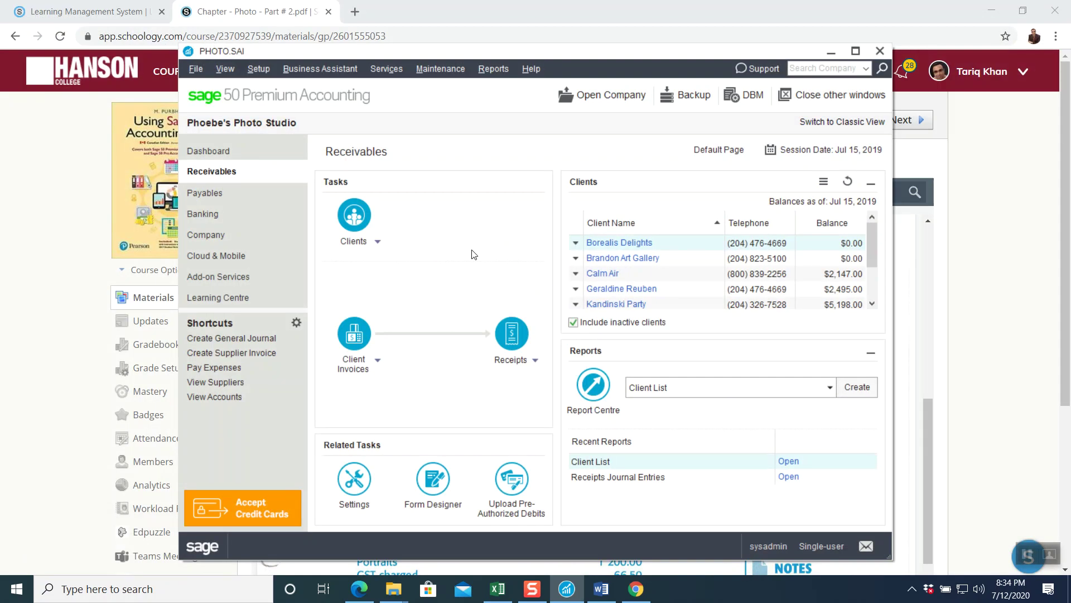
pyautogui.click(75, 235)
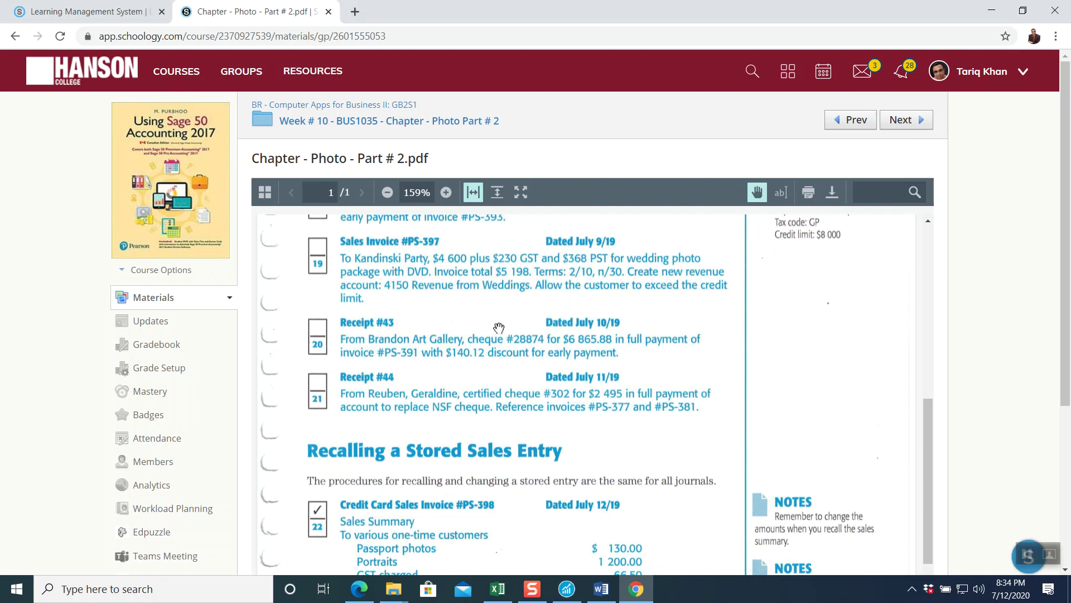
pyautogui.scroll(-1, 505, 327)
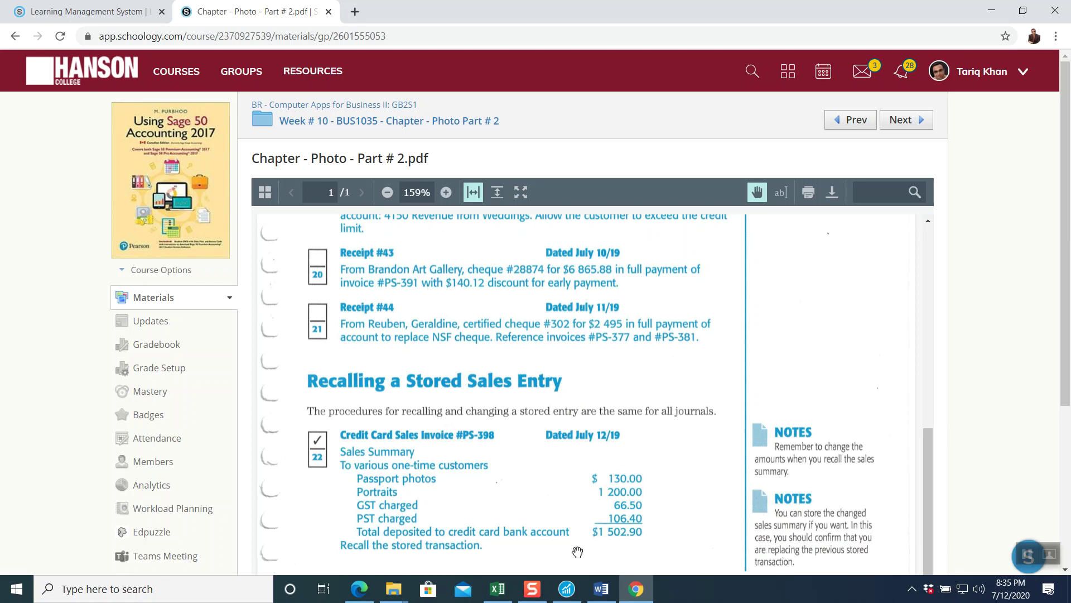
pyautogui.click(567, 588)
pyautogui.click(512, 337)
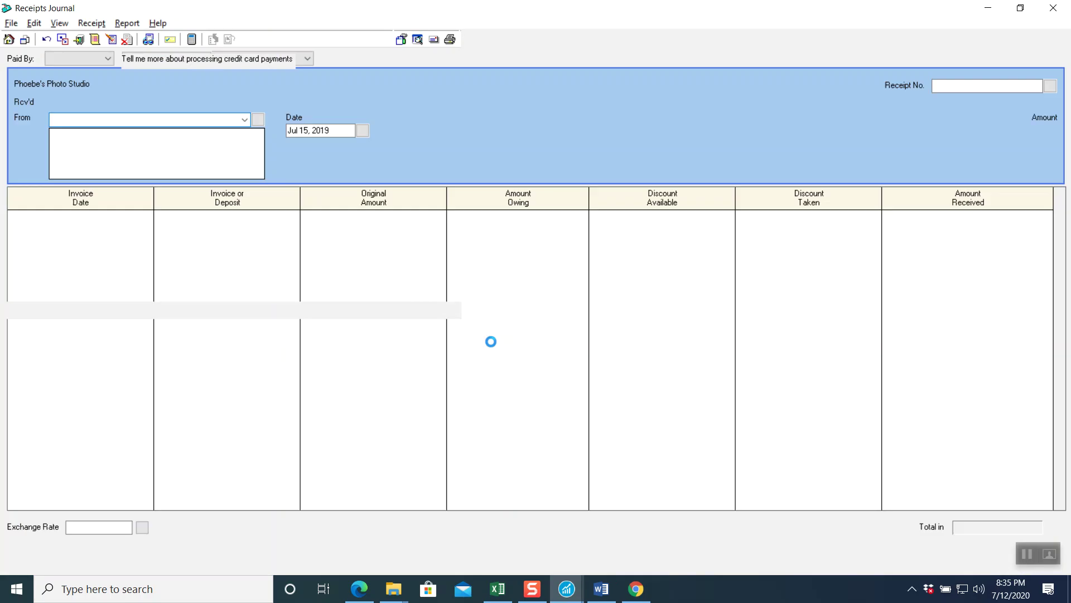
# - Enter cheque 302 from the client, paying 800.00 on PS-377 and 1,695.00 on PS-381
pyautogui.click(381, 61)
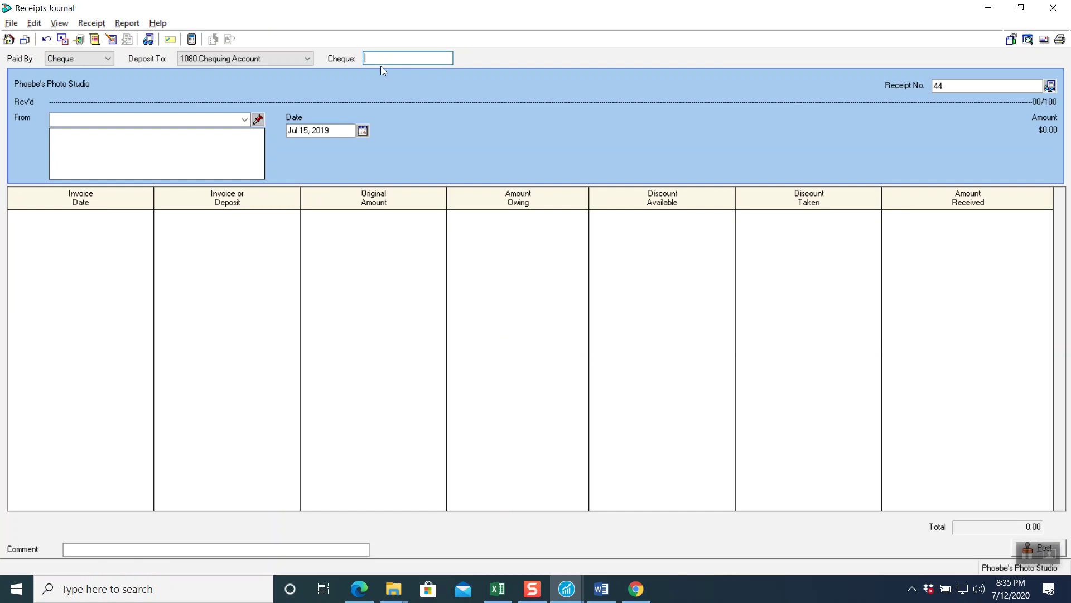
pyautogui.write('302')
pyautogui.click(245, 120)
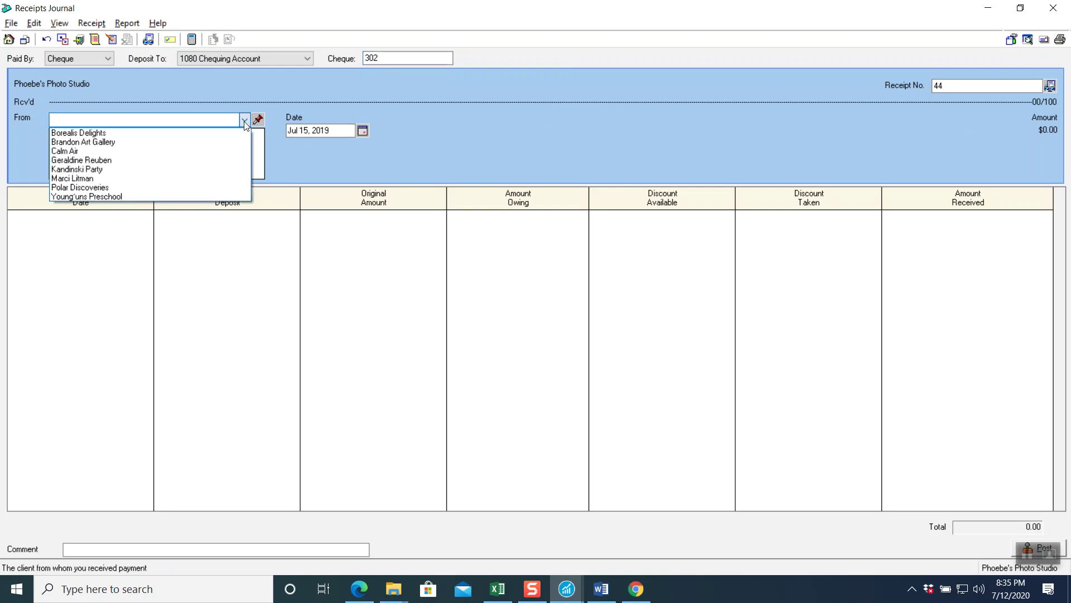
pyautogui.click(154, 159)
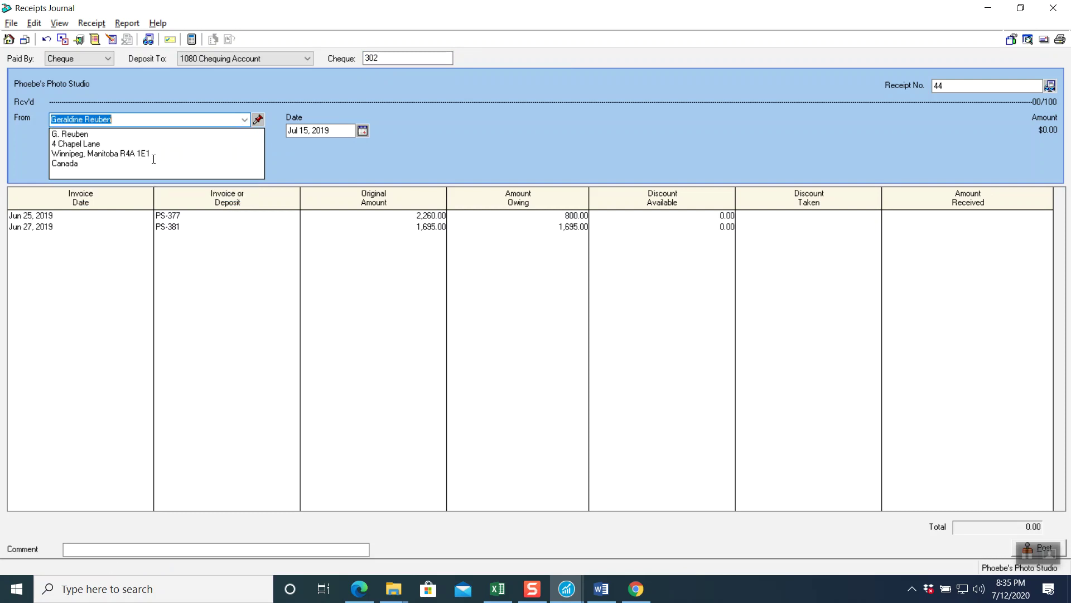
pyautogui.click(176, 217)
pyautogui.press('Tab')
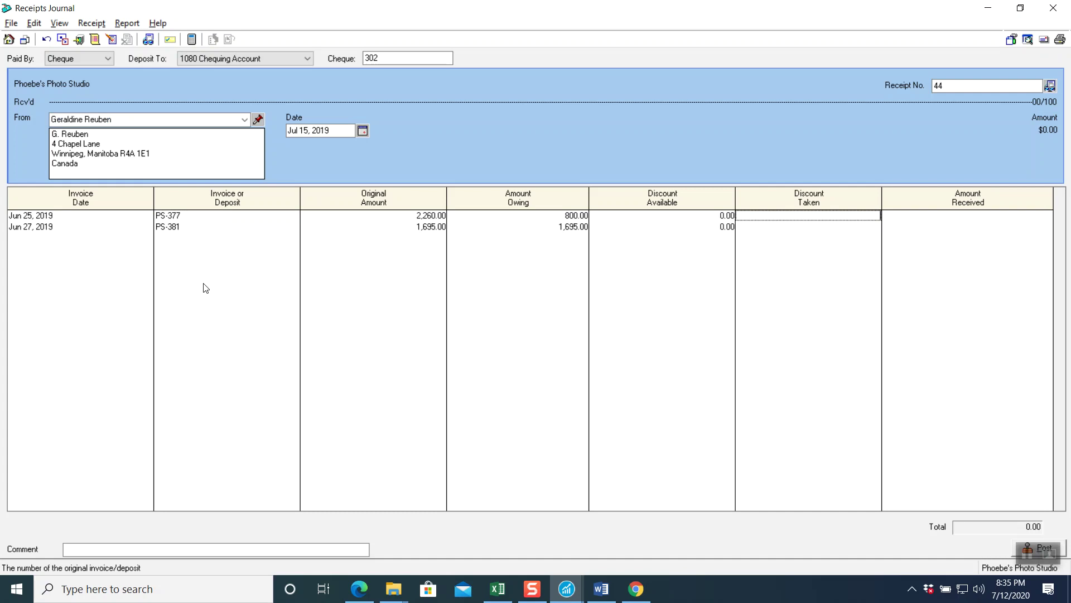
pyautogui.press('Tab')
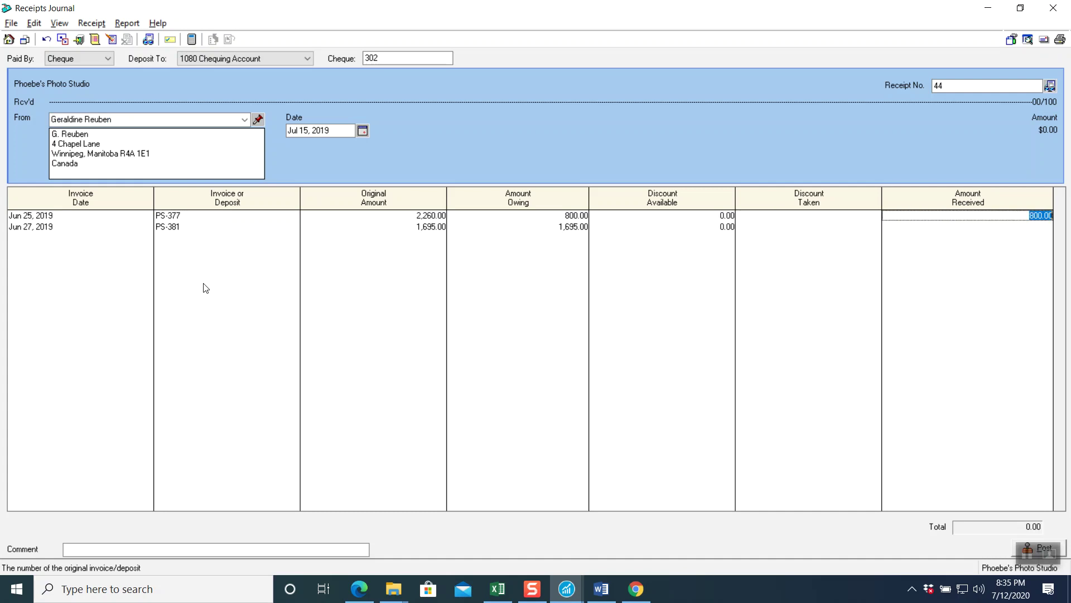
pyautogui.press('Tab')
pyautogui.press('Tab')
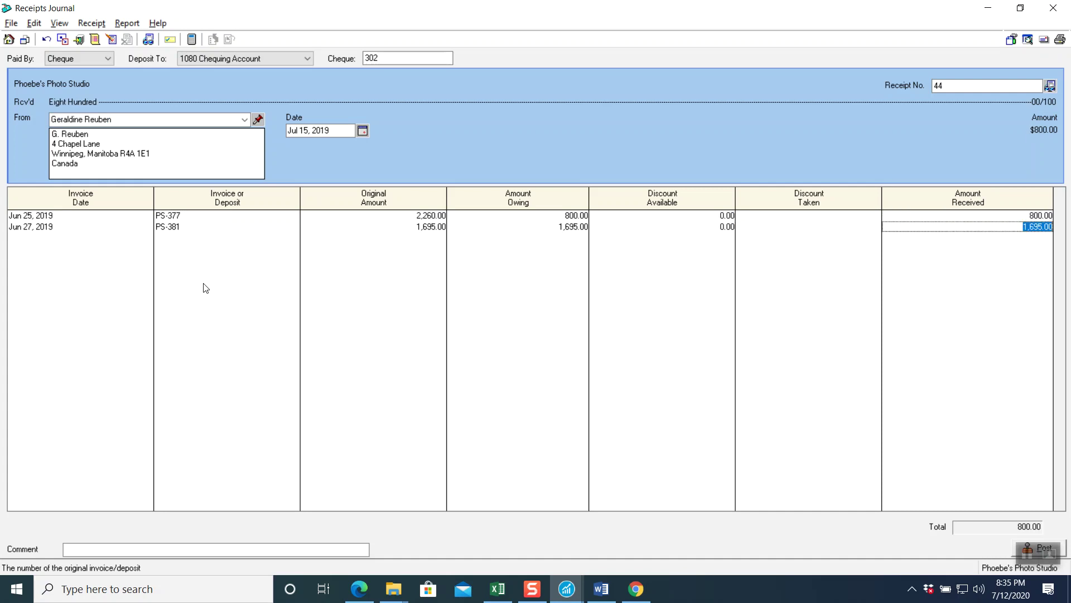
pyautogui.press('Tab')
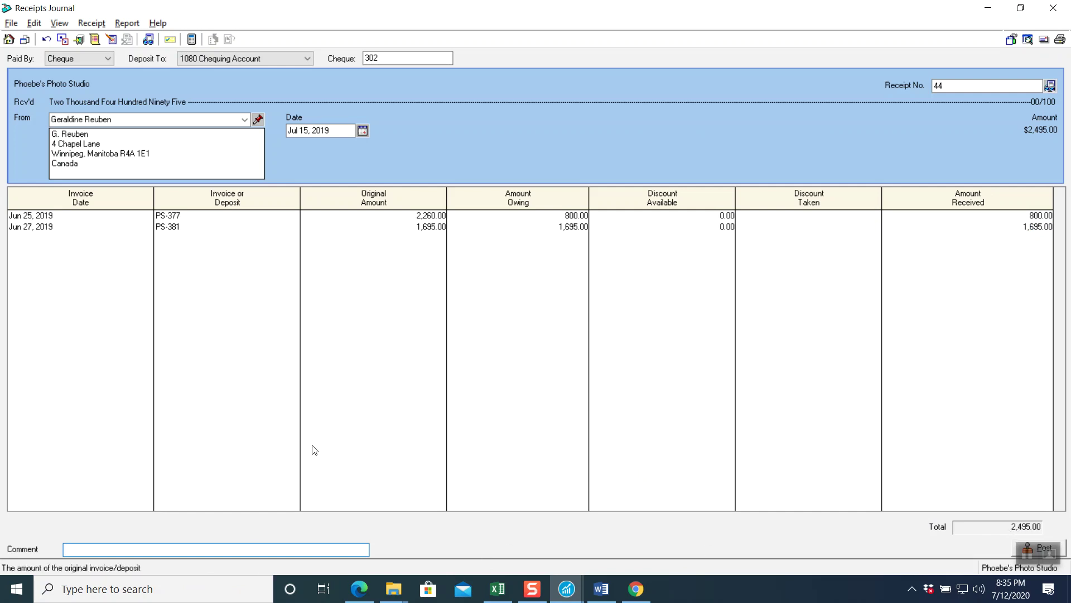
# - Add a comment referencing both invoices, preview the journal entry, and post the $2,495.00 receipt
pyautogui.write('R')
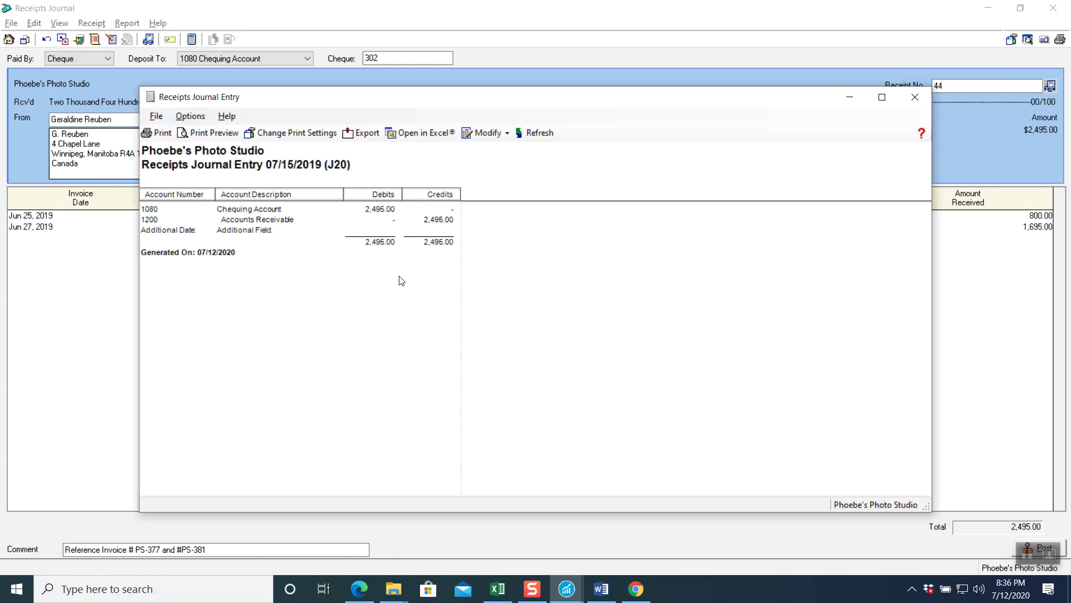
pyautogui.click(915, 98)
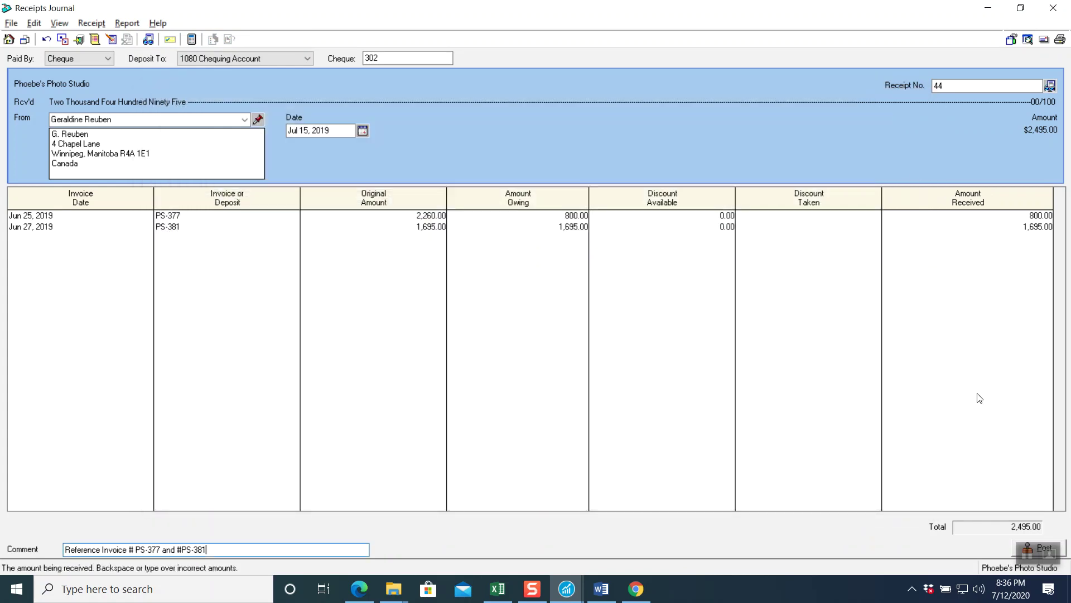
pyautogui.click(1015, 546)
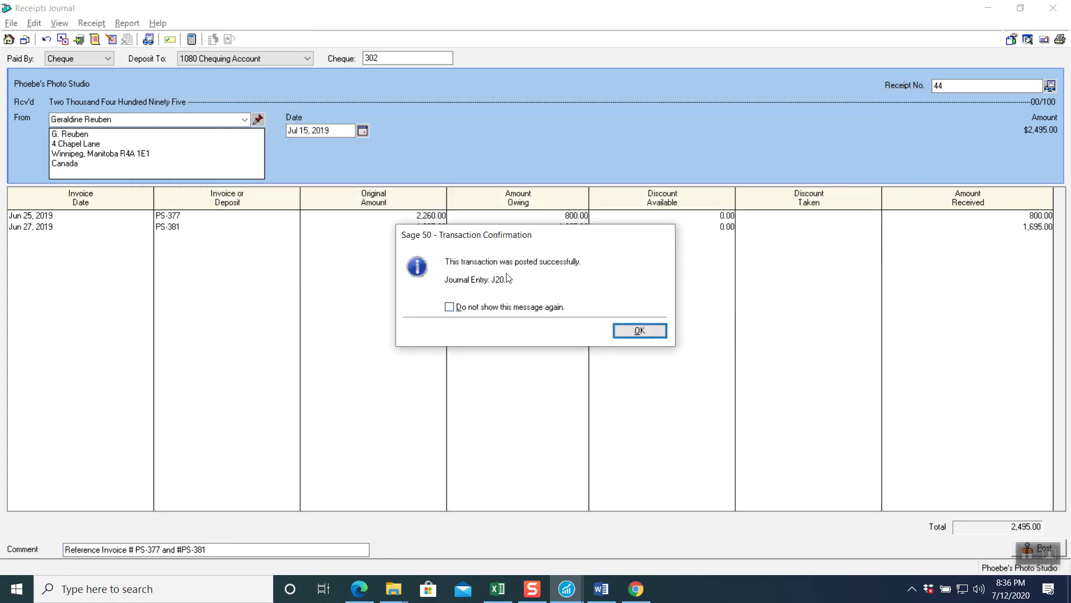
pyautogui.click(646, 333)
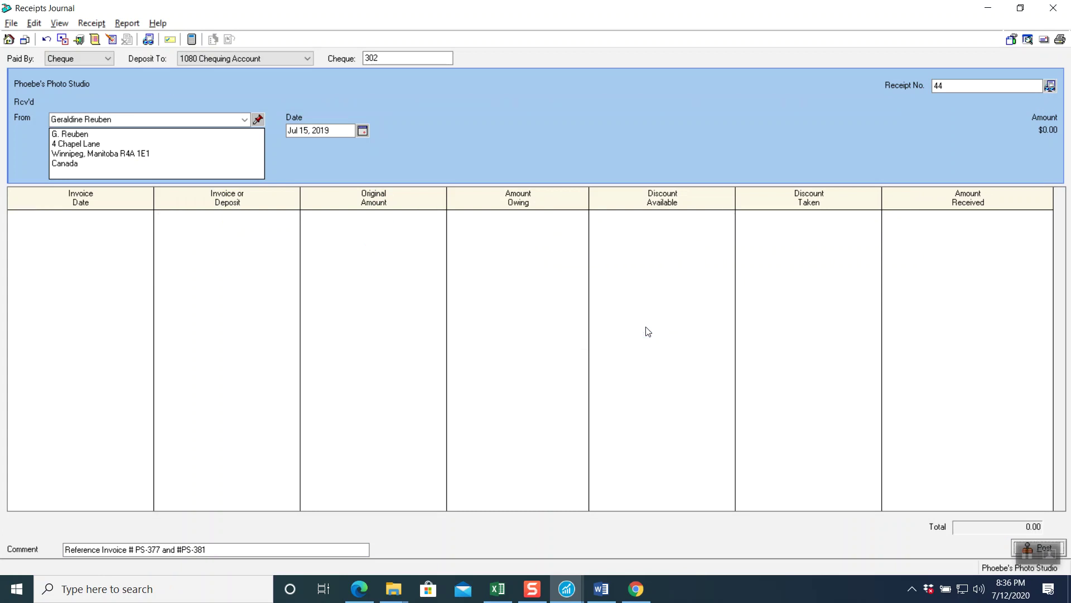
# - Close the Receipts Journal, read the PS-398 recall instructions in the PDF, and return to Sage 50
pyautogui.click(1053, 7)
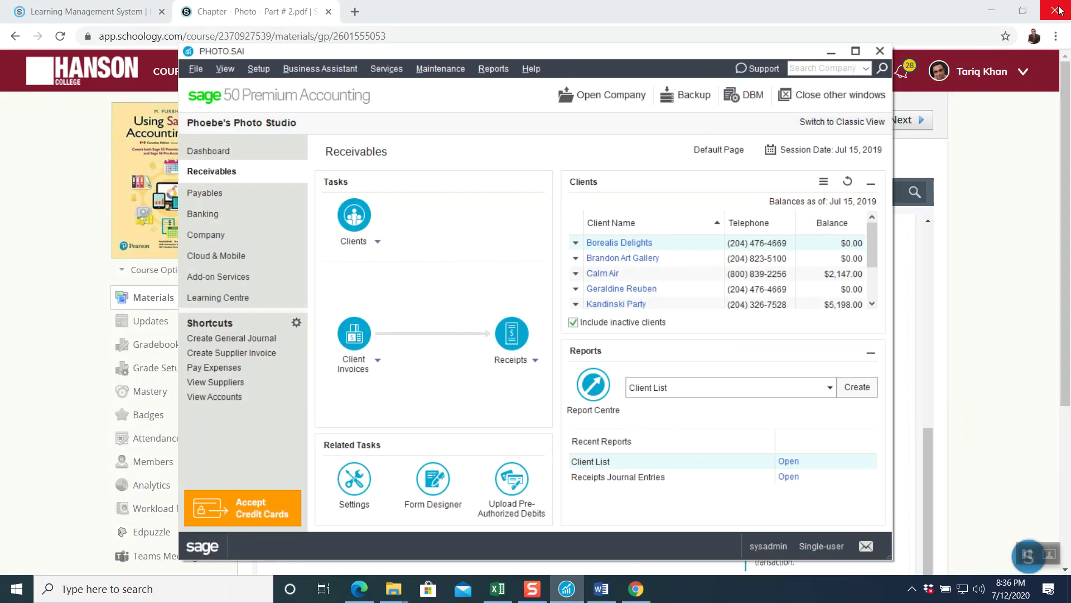
pyautogui.click(79, 300)
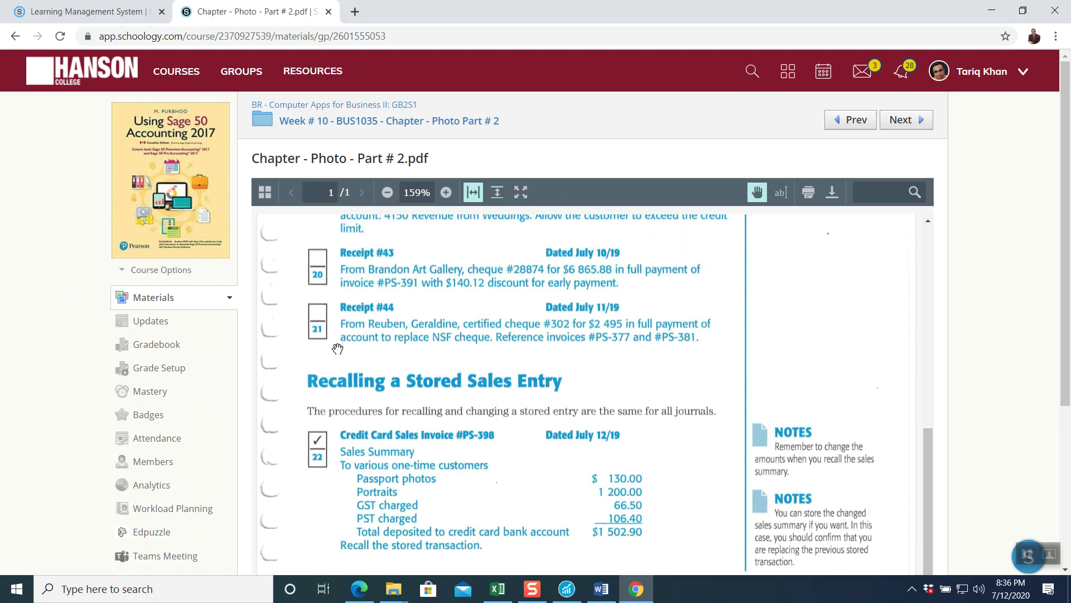
pyautogui.scroll(-3, 548, 398)
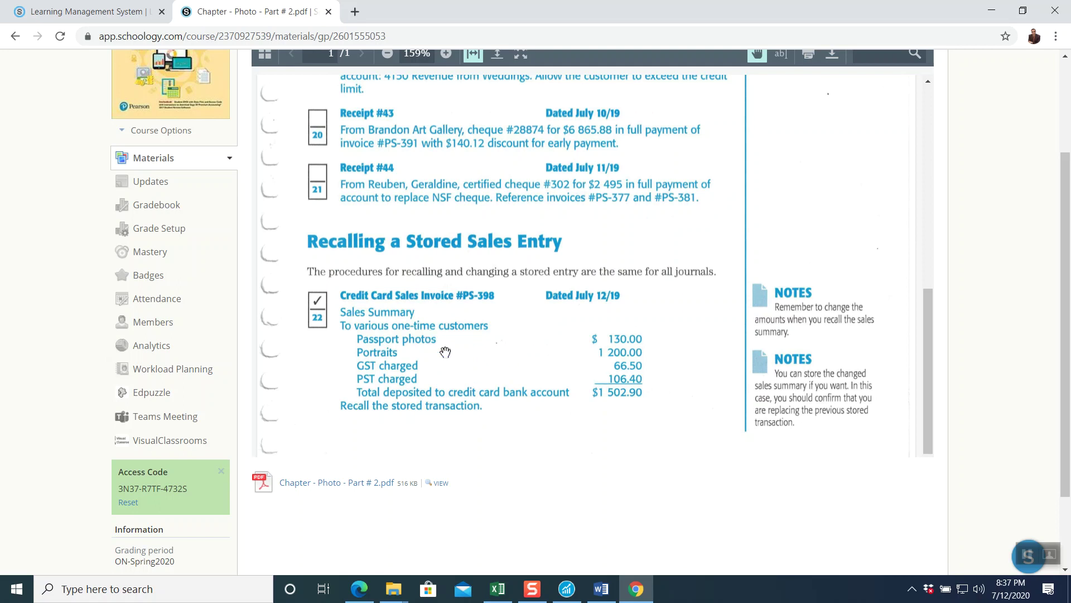
pyautogui.click(566, 589)
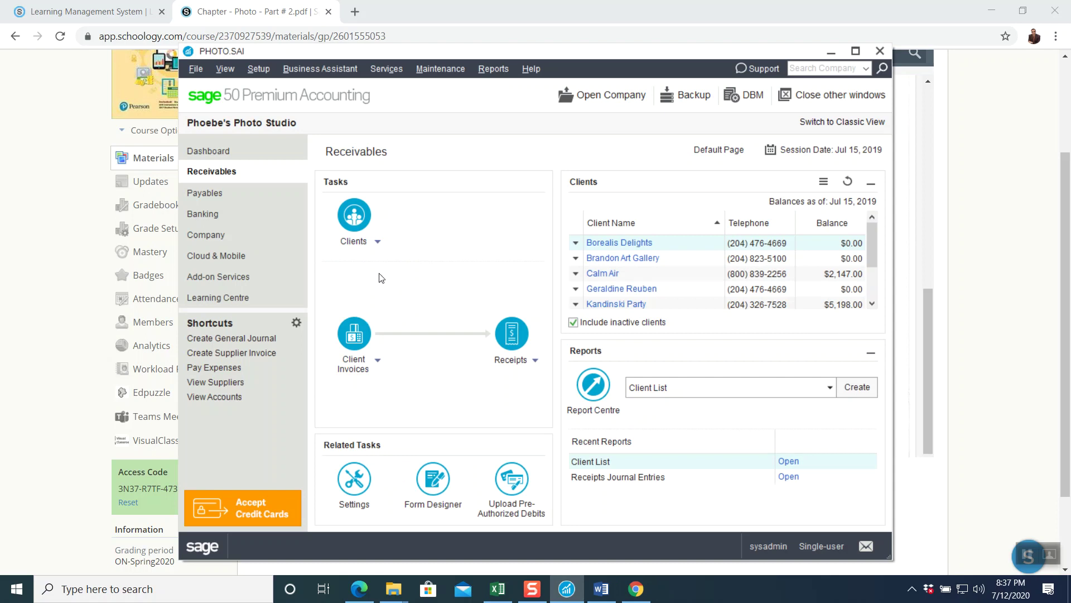
pyautogui.click(354, 333)
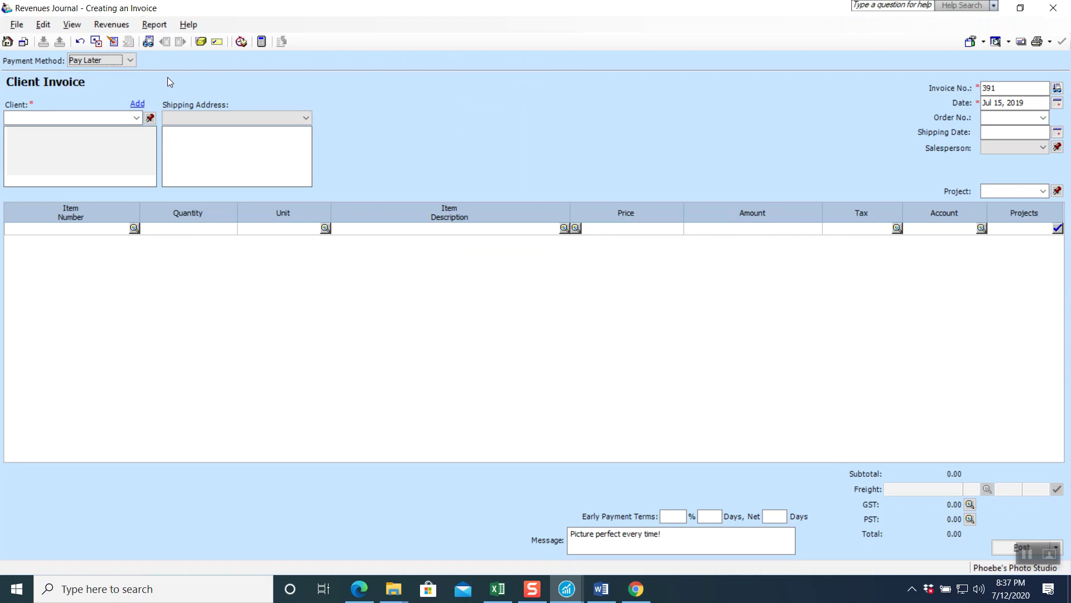
pyautogui.click(137, 118)
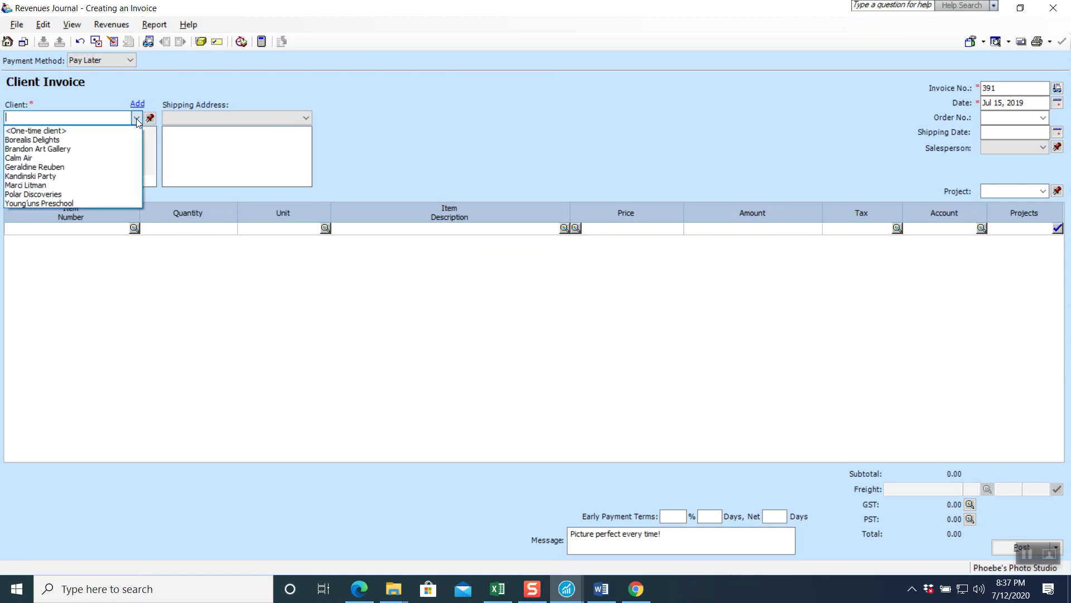
pyautogui.click(114, 130)
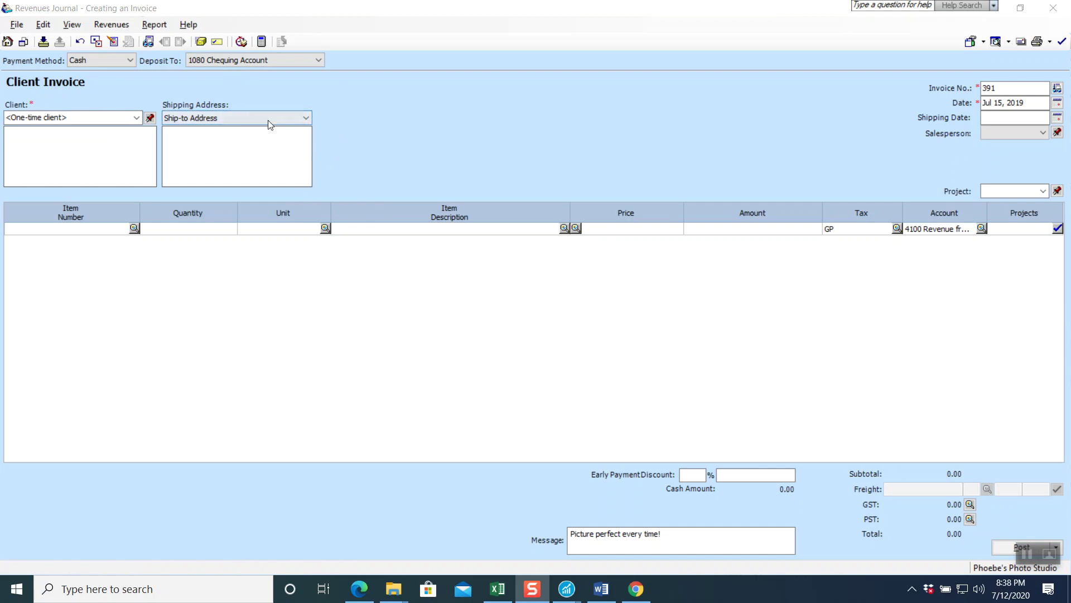
pyautogui.click(1053, 8)
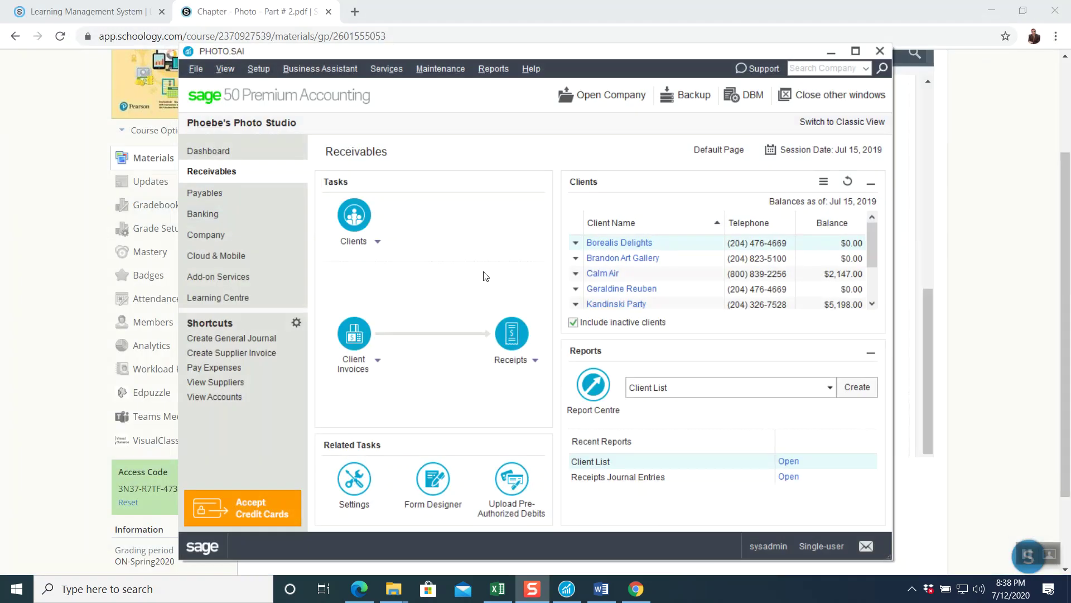
# - Search for an invoice to adjust and reject the mismatched invoice PS-393
pyautogui.click(380, 364)
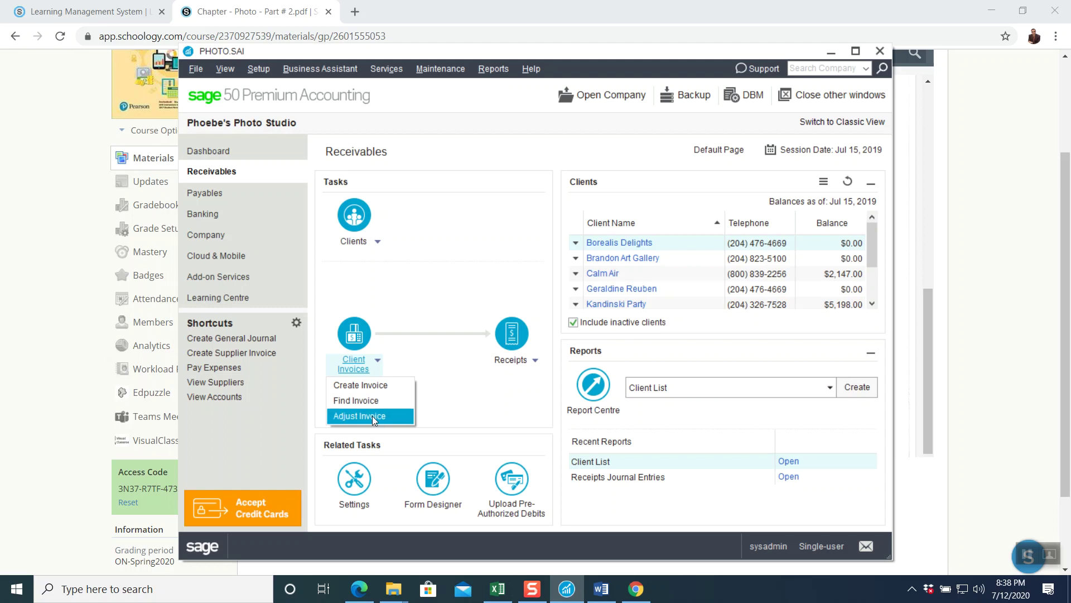
pyautogui.click(372, 416)
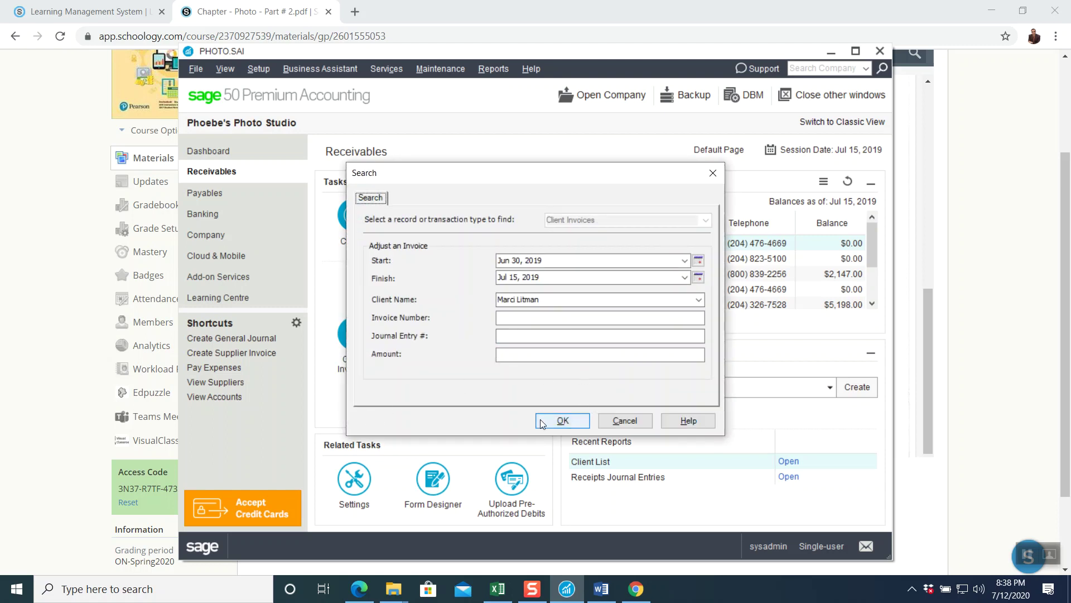
pyautogui.click(557, 421)
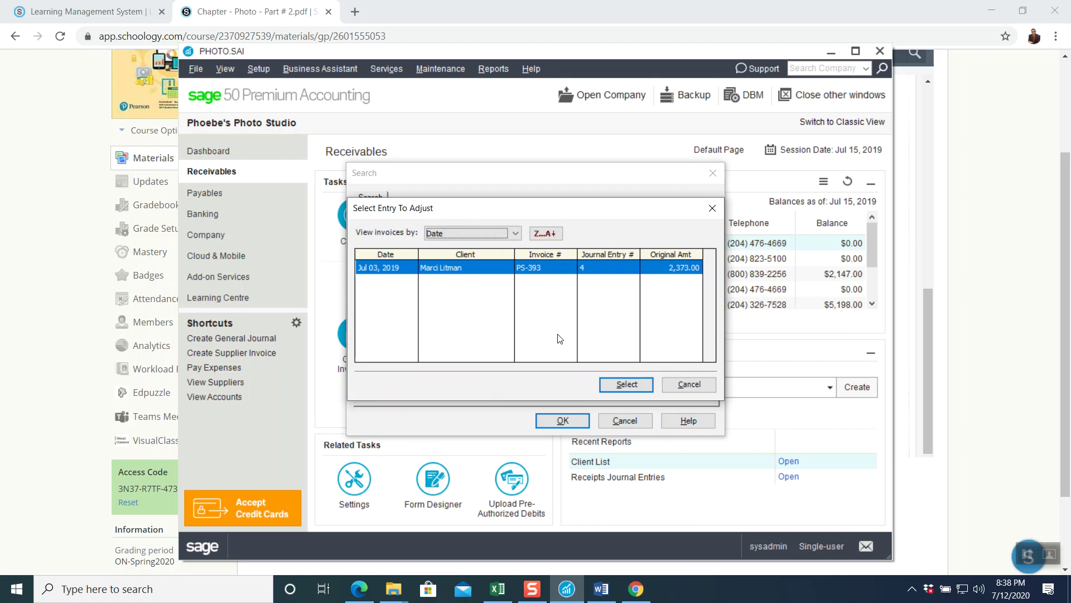
pyautogui.click(674, 385)
pyautogui.click(636, 419)
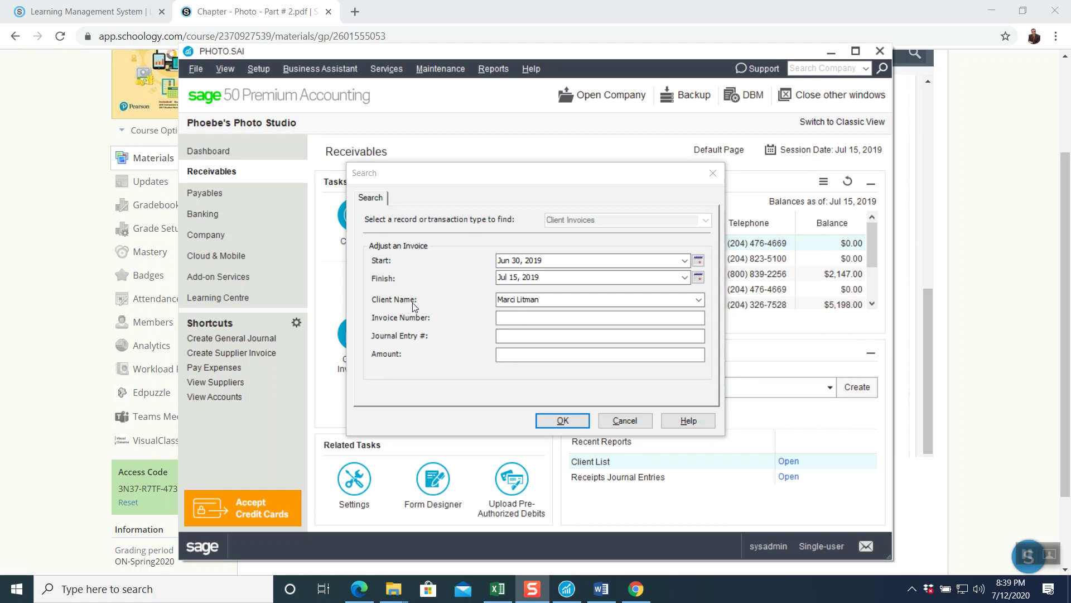
# - Search invoices for <One-time client> and open PS-394 for adjustment
pyautogui.click(698, 300)
pyautogui.click(584, 317)
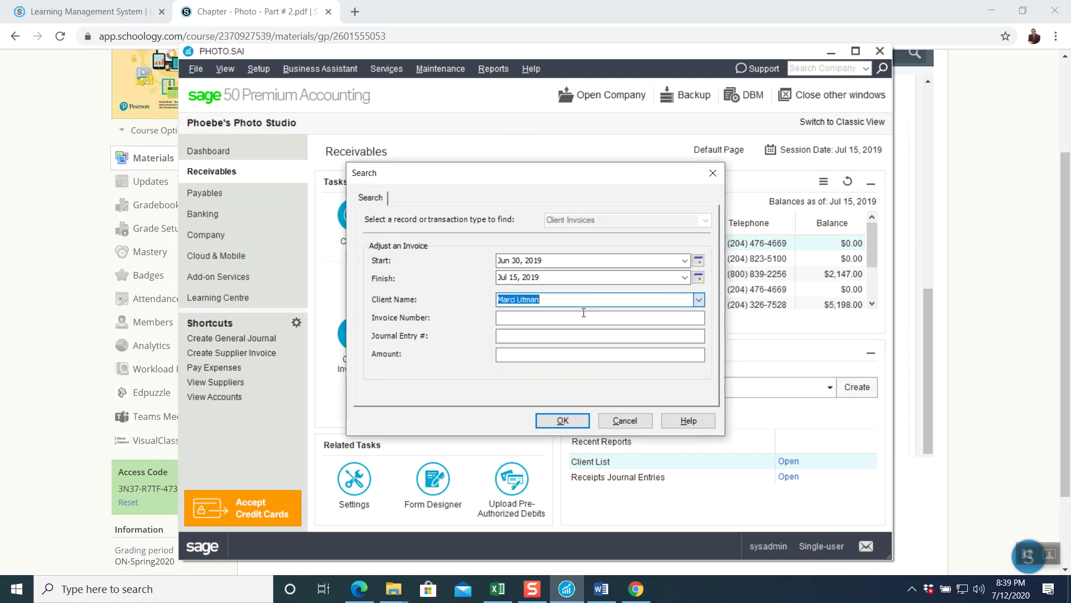
pyautogui.click(560, 420)
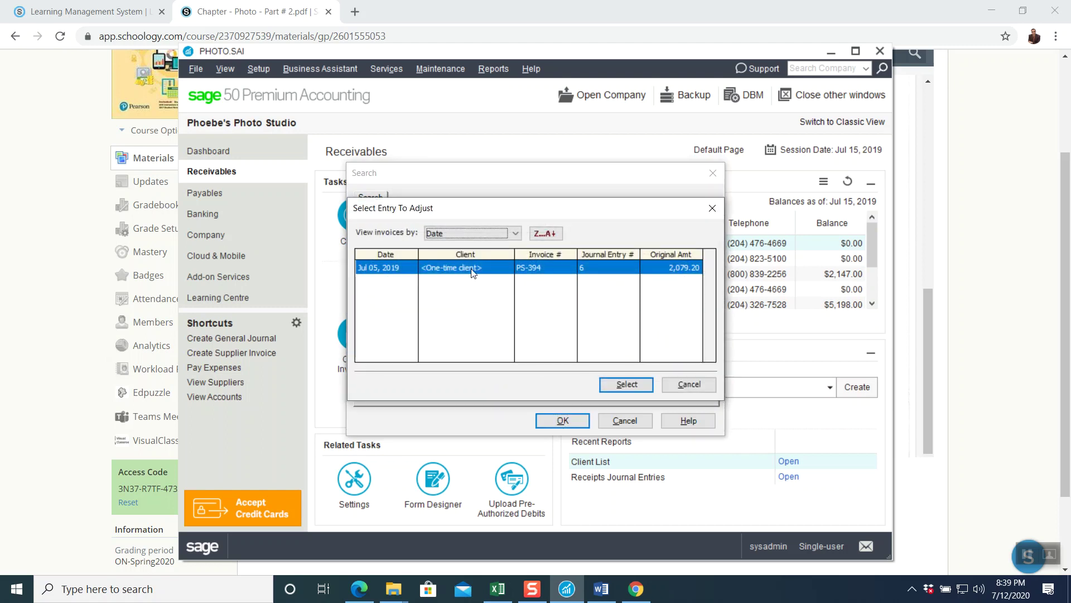
pyautogui.click(626, 385)
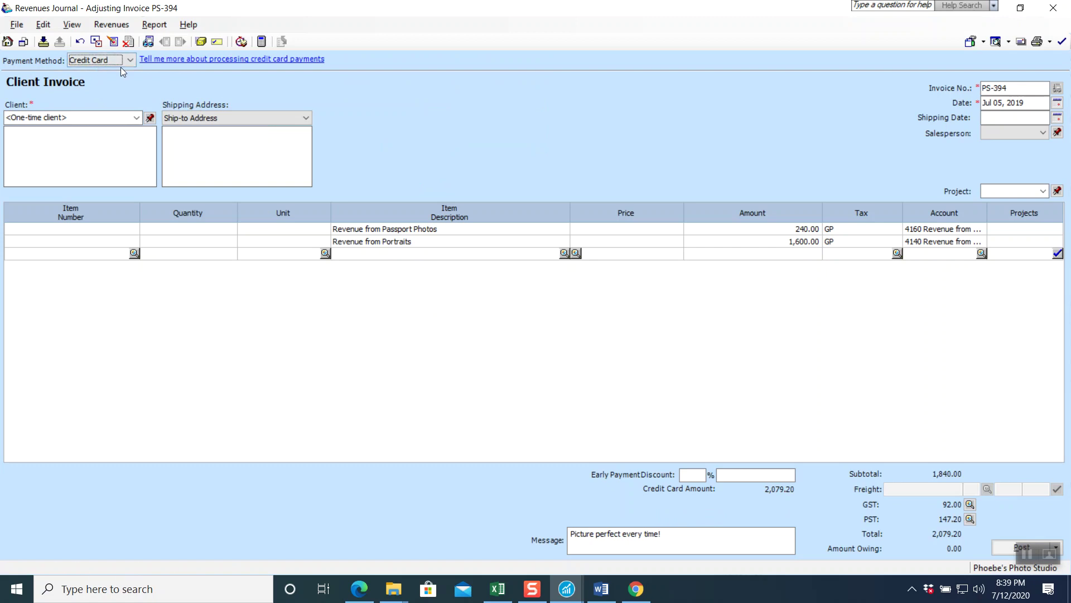
# - Change the invoice number to PS-398 and the date to July 12, 2019
pyautogui.click(1012, 89)
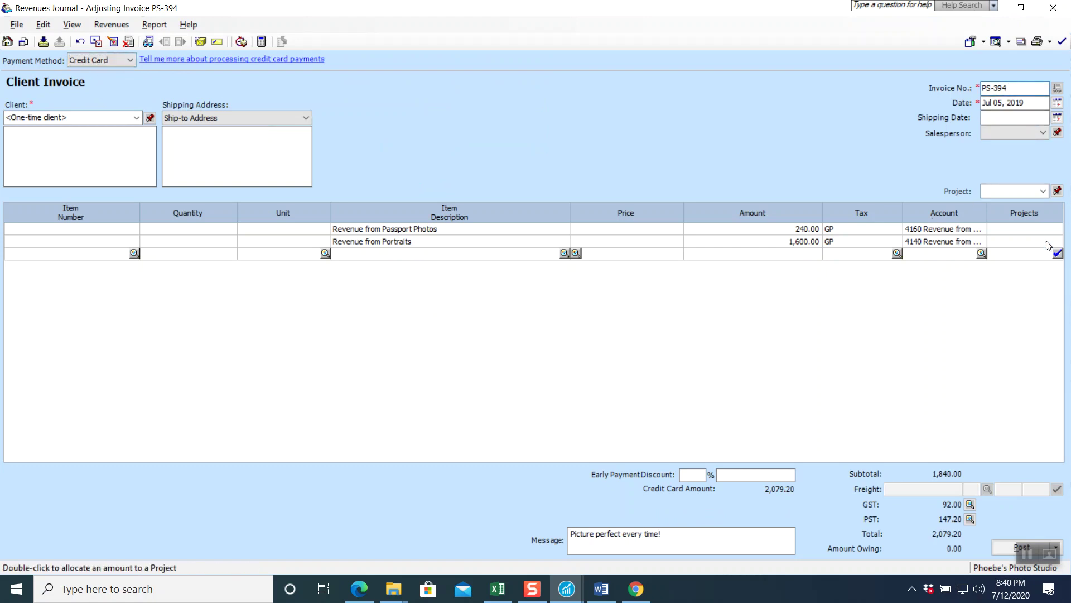
pyautogui.write('8')
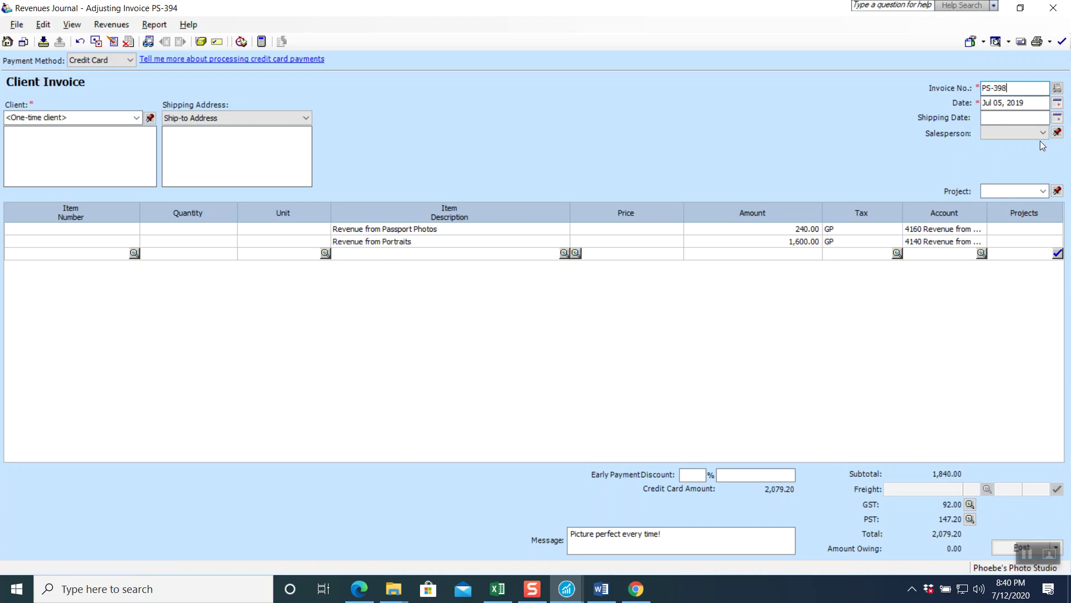
pyautogui.click(1057, 102)
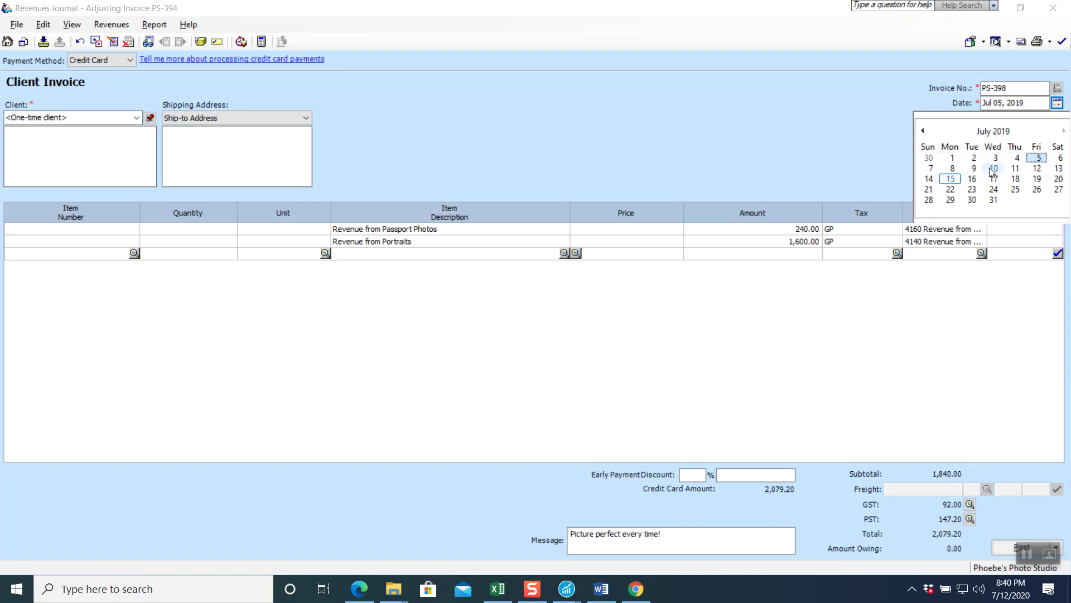
pyautogui.click(1037, 168)
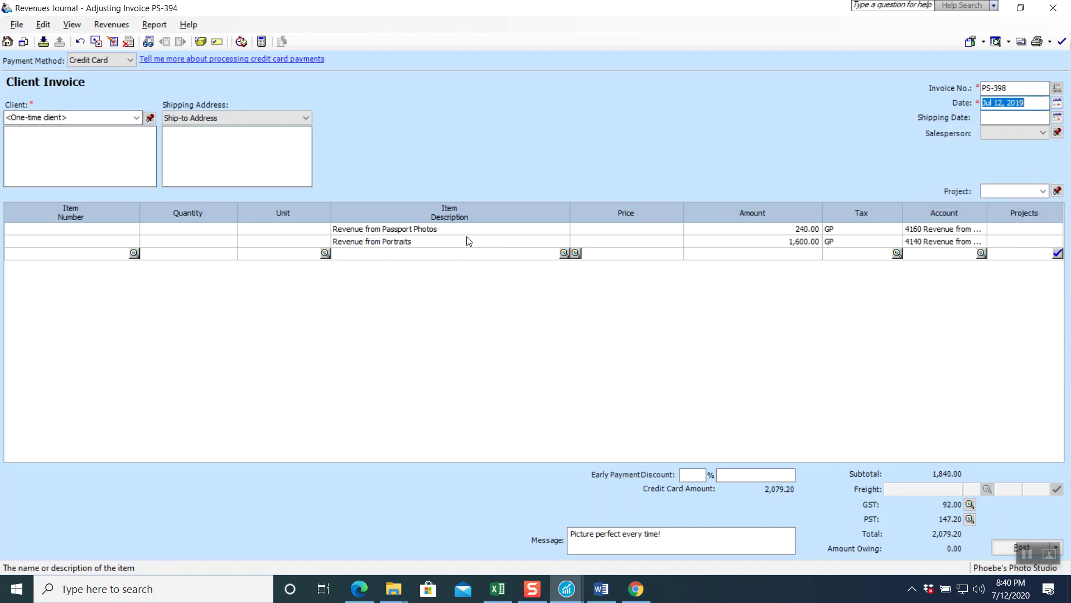
# - Set Passport Photos to 130.00 and Portraits to 1,200.00, bringing the total to 1,502.90
pyautogui.click(758, 228)
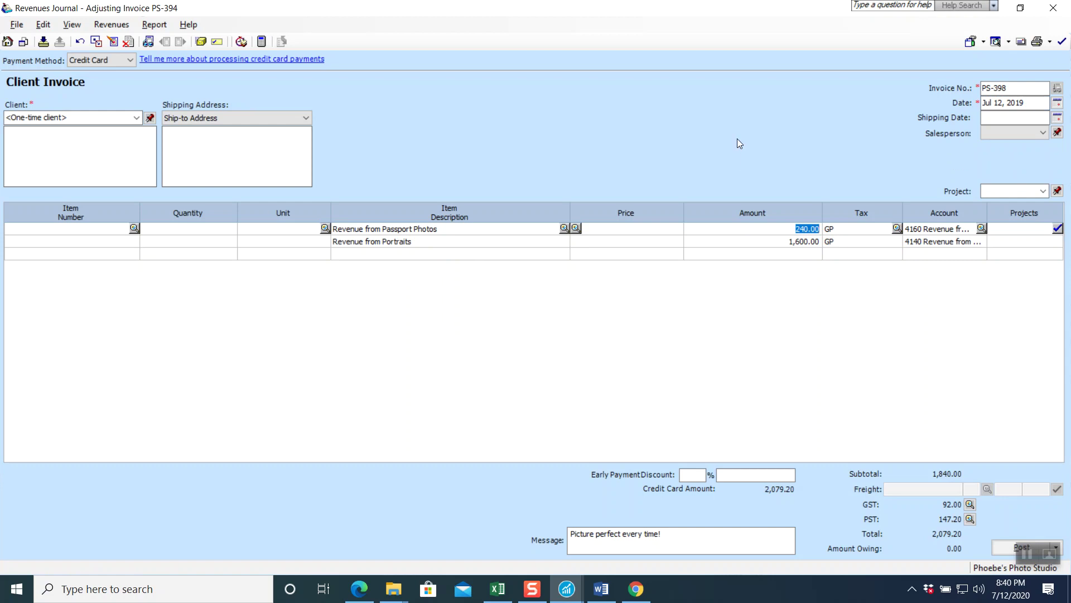
pyautogui.write('130')
pyautogui.press('Tab')
pyautogui.press('Tab')
pyautogui.press('Tab')
pyautogui.press('Tab')
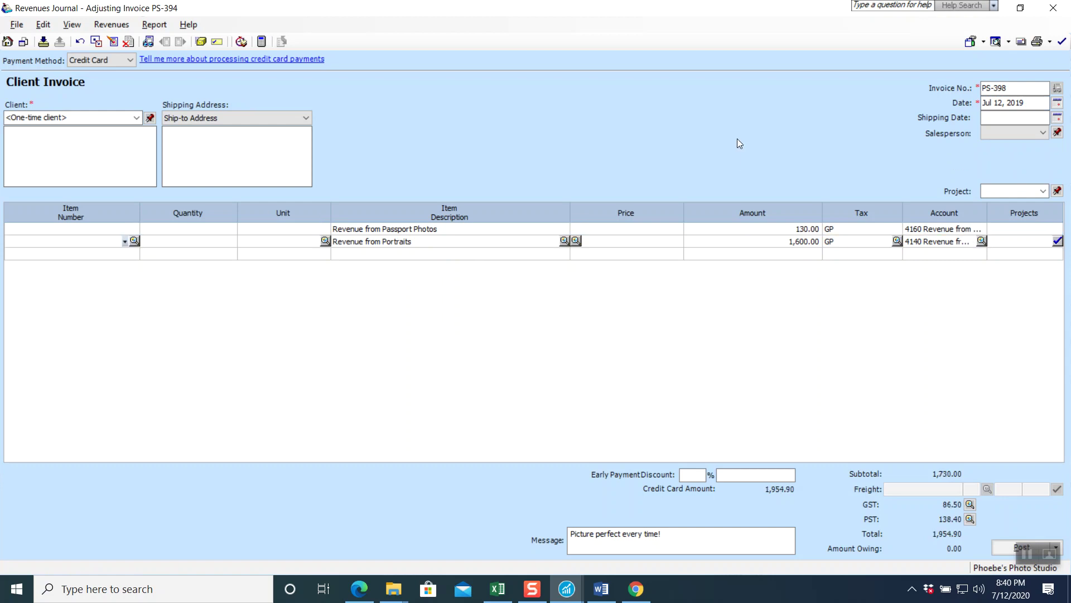
pyautogui.press('Tab')
pyautogui.press('Tab')
pyautogui.press('Tab')
pyautogui.write('1')
pyautogui.write('200')
pyautogui.press('Tab')
pyautogui.press('Tab')
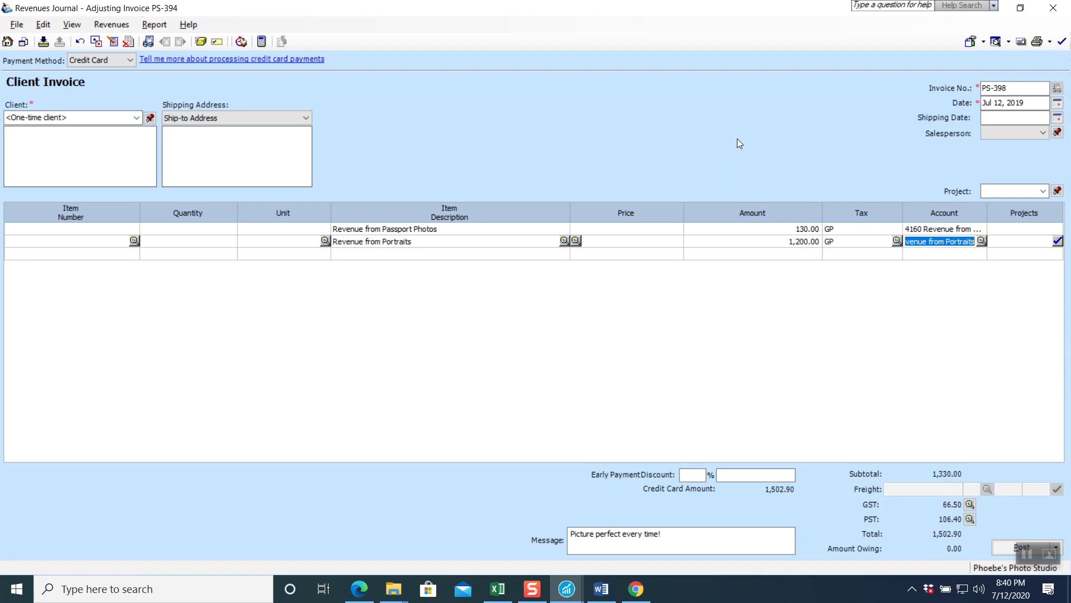
pyautogui.press('Tab')
pyautogui.press('Tab')
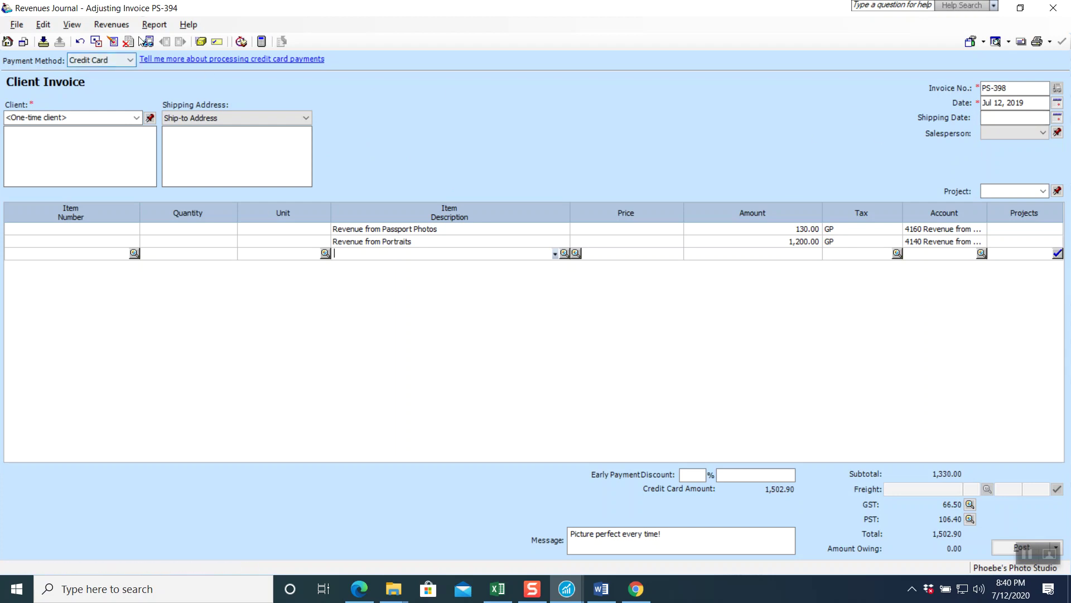
# - Review the Revenues Journal Entry, then post invoice PS-398 as entries J21 to J22
pyautogui.click(153, 27)
pyautogui.click(159, 42)
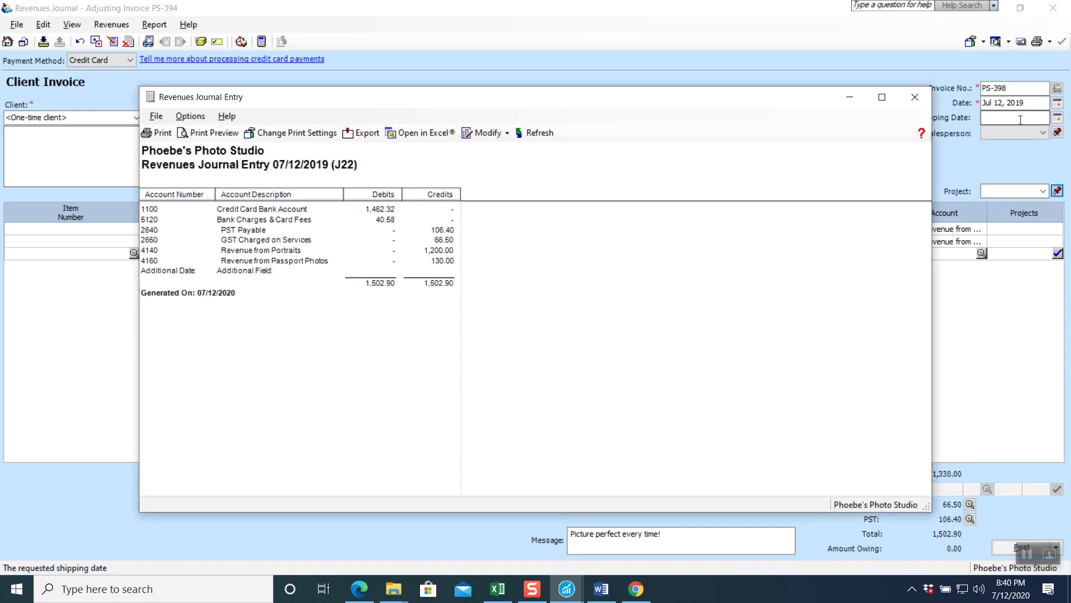
pyautogui.click(915, 97)
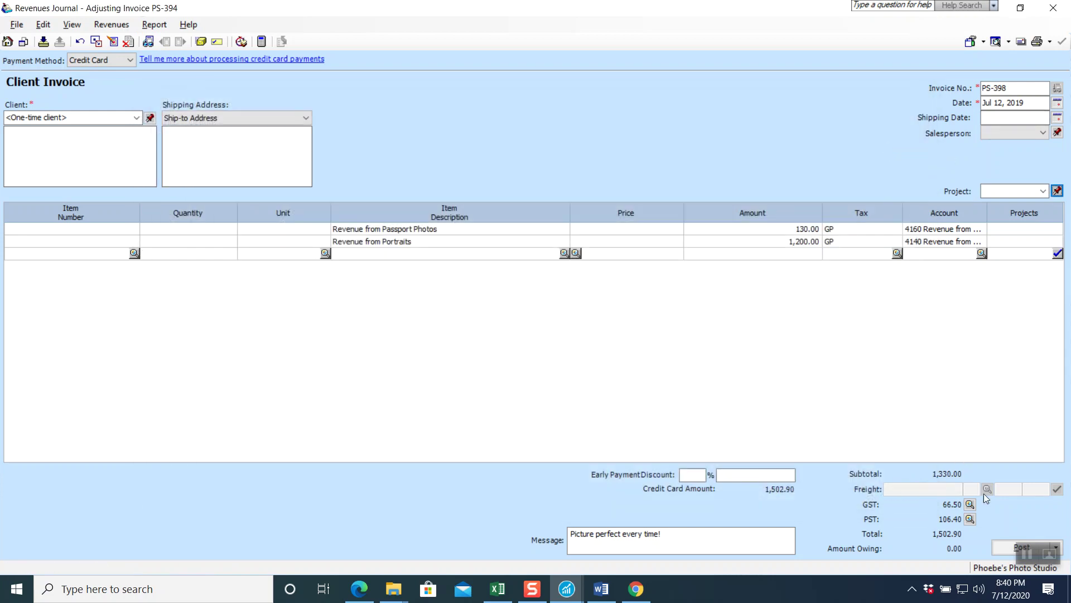
pyautogui.click(997, 548)
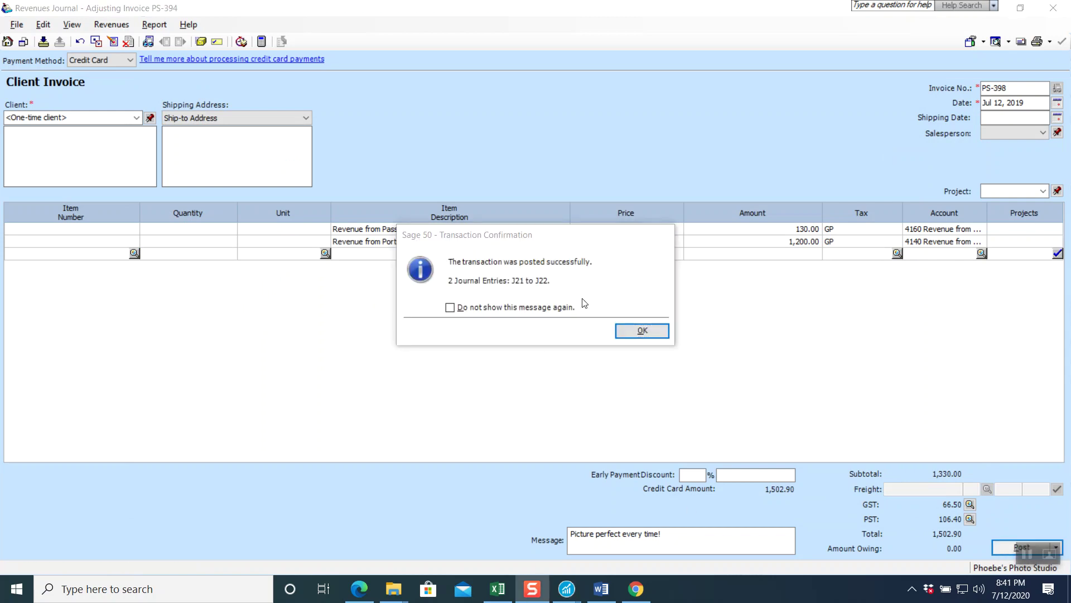
pyautogui.click(640, 331)
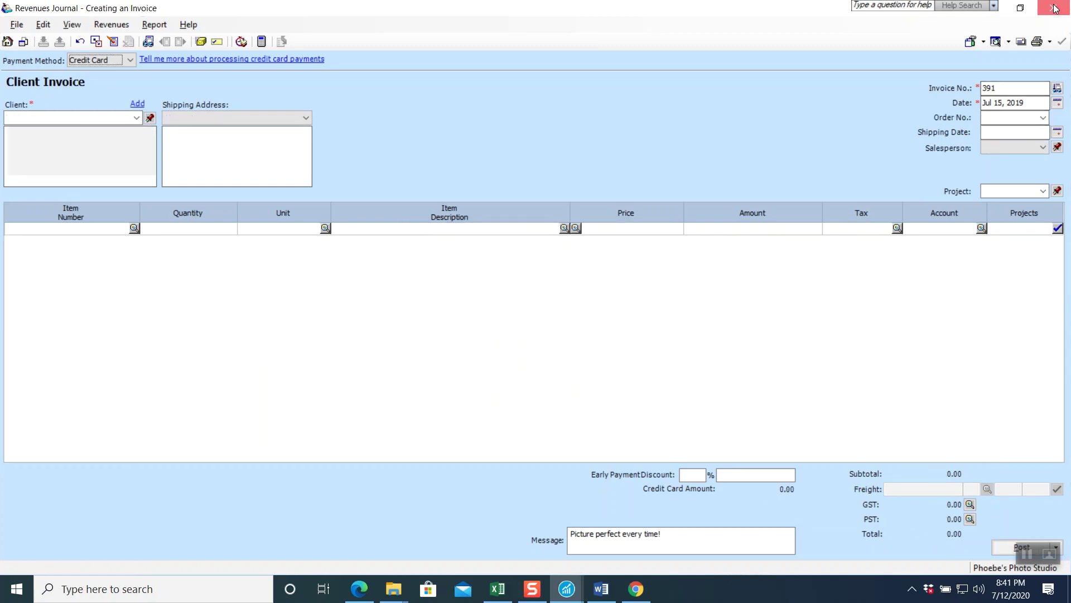
# - Close the invoice window, glance at the chapter PDF, then close the Phoebe's Photo Studio company
pyautogui.click(1053, 8)
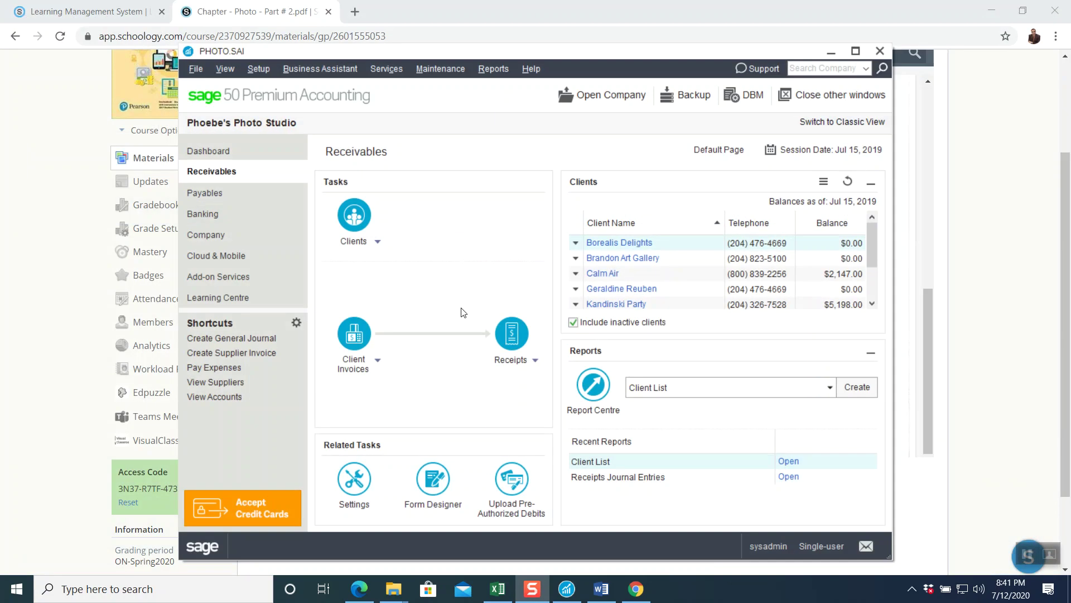
pyautogui.click(37, 253)
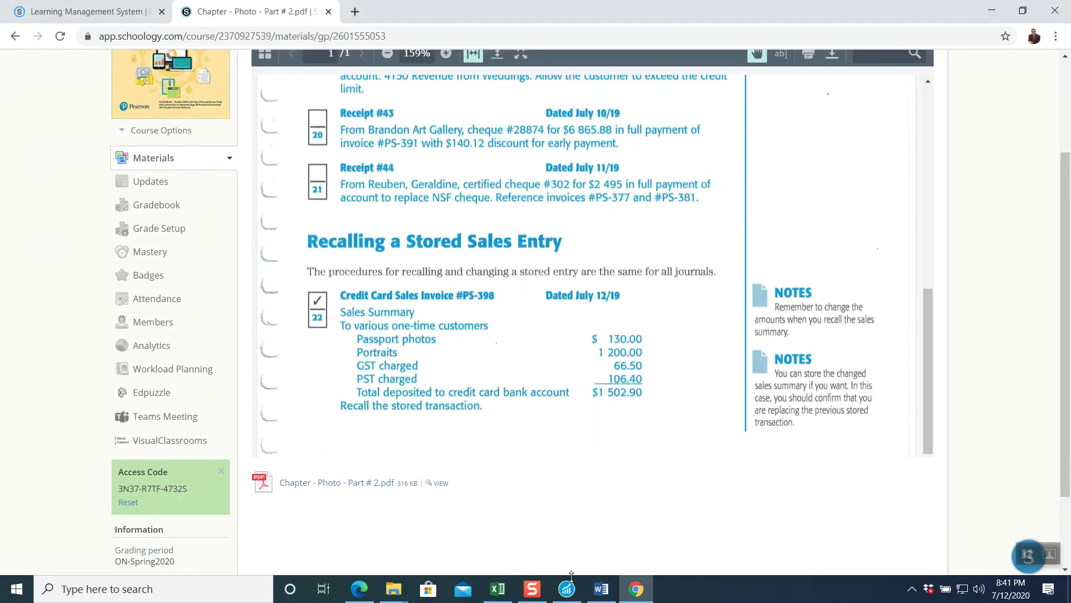
pyautogui.click(567, 589)
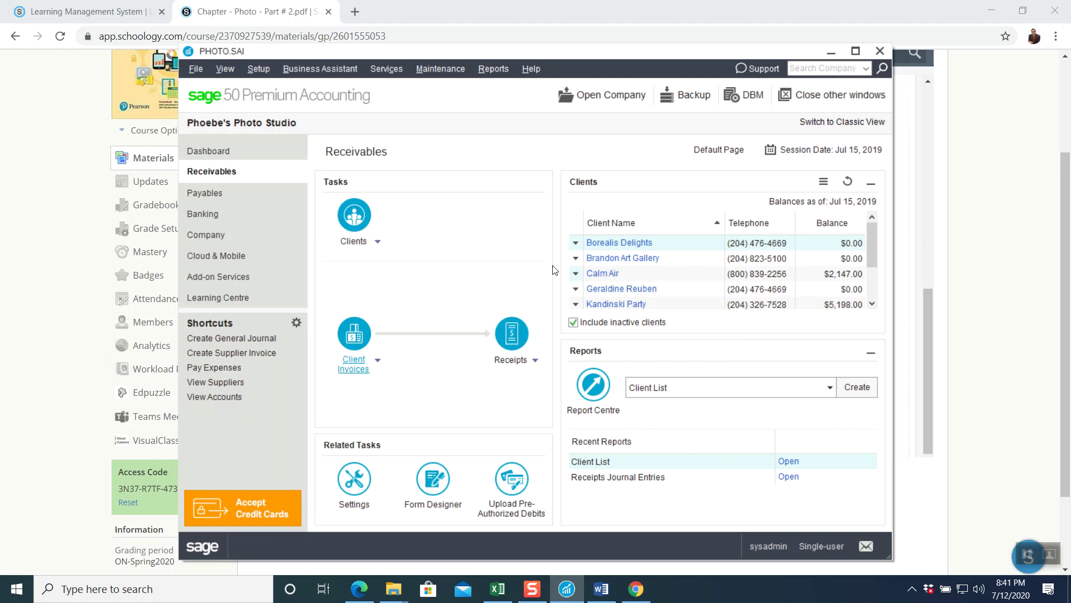
pyautogui.click(879, 50)
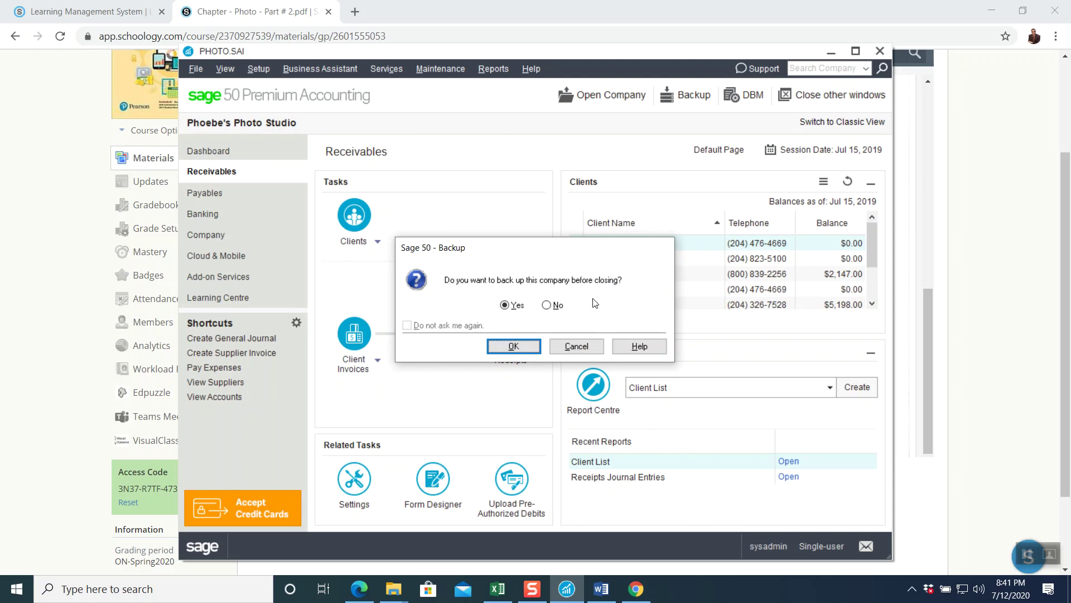
# - Agree to back up and replace the backup file name with the student's name and ID
pyautogui.click(514, 346)
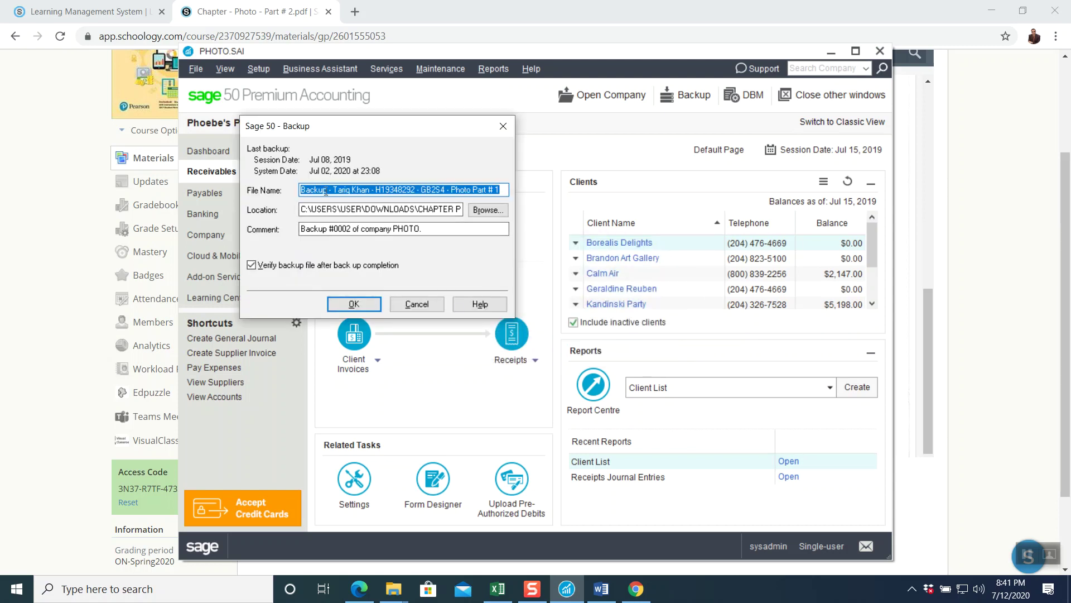
pyautogui.click(372, 189)
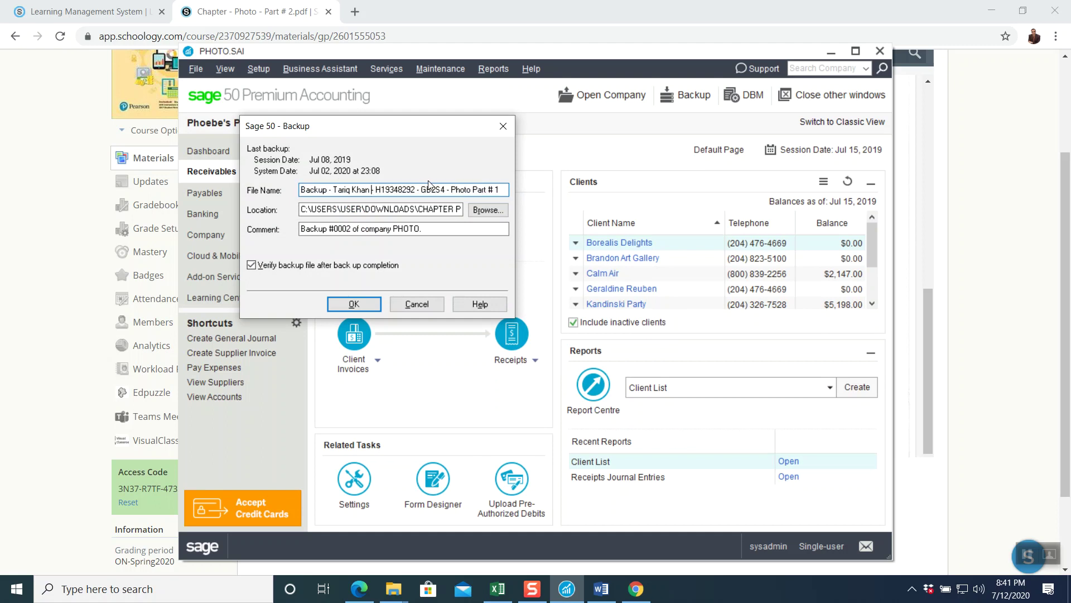
pyautogui.press('BackSpace')
pyautogui.press('BackSpace')
pyautogui.press('BackSpace')
pyautogui.press('BackSpace')
pyautogui.press('BackSpace')
pyautogui.press('BackSpace')
pyautogui.press('BackSpace')
pyautogui.press('BackSpace')
pyautogui.press('BackSpace')
pyautogui.press('BackSpace')
pyautogui.press('BackSpace')
pyautogui.press('BackSpace')
pyautogui.write('Tariq K')
pyautogui.press('BackSpace')
pyautogui.press('BackSpace')
pyautogui.press('BackSpace')
pyautogui.press('BackSpace')
pyautogui.press('BackSpace')
pyautogui.press('BackSpace')
pyautogui.press('BackSpace')
# - Run backup #0002 of PHOTO, creating the missing backup folder
pyautogui.click(363, 302)
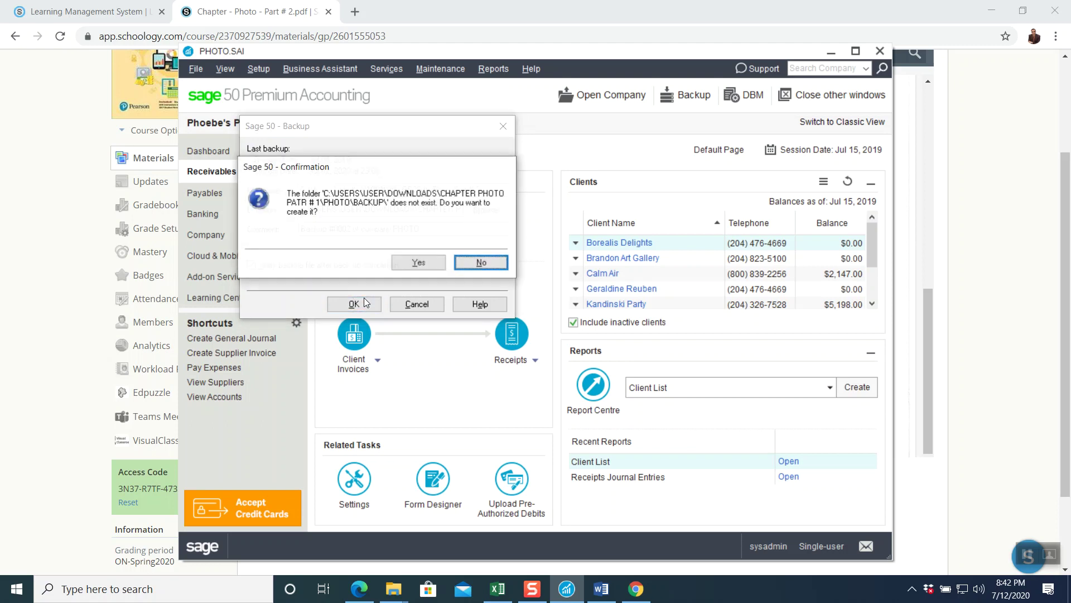
pyautogui.click(419, 263)
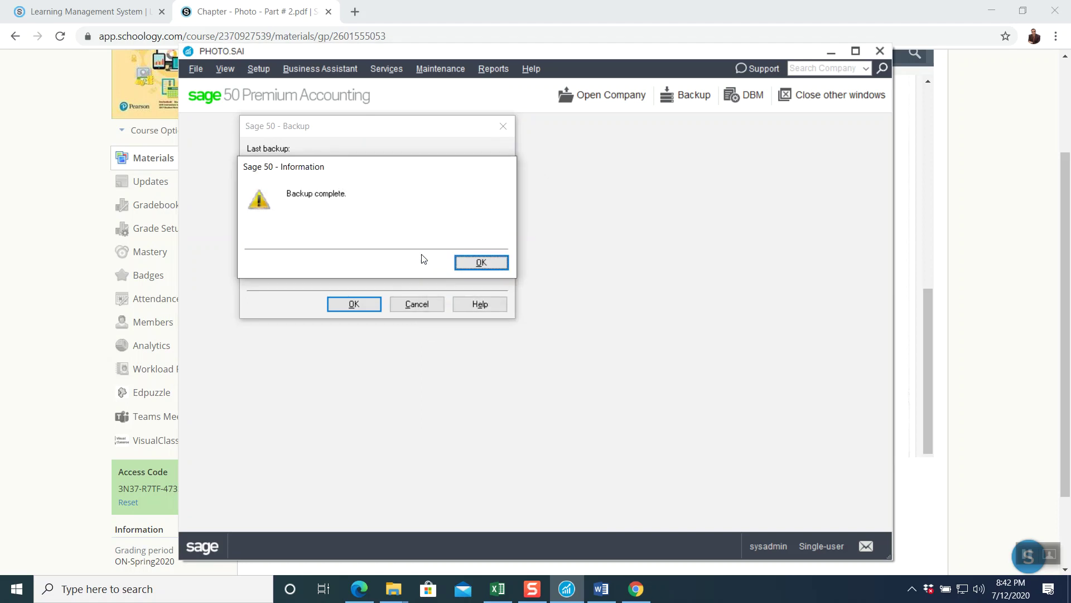
pyautogui.click(484, 262)
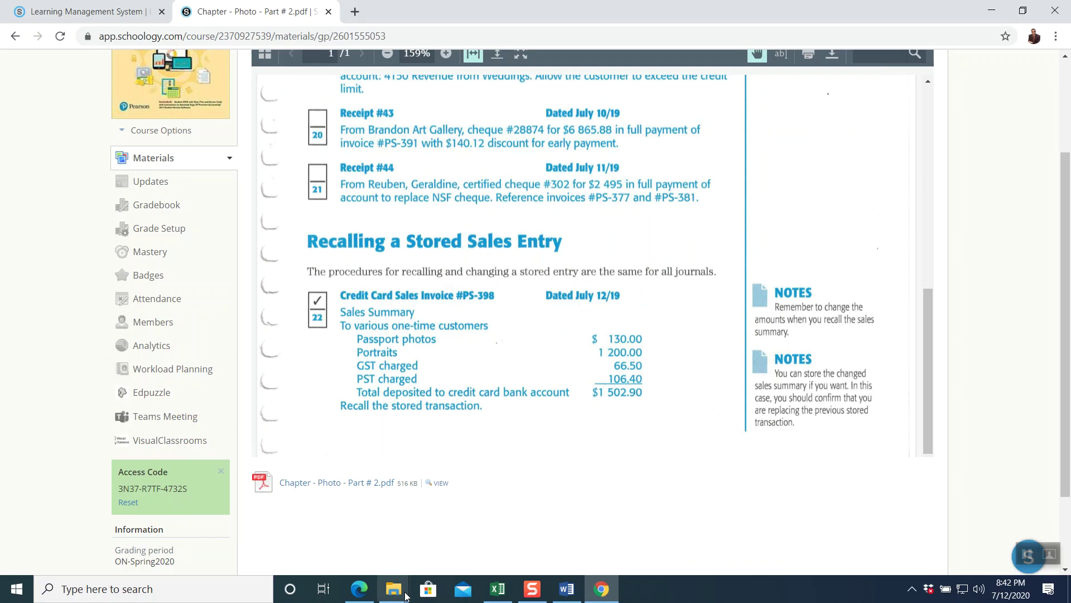
# - Locate the new 1,409 KB CAB backup in the PHOTO\BACKUP folder
pyautogui.moveTo(406, 594)
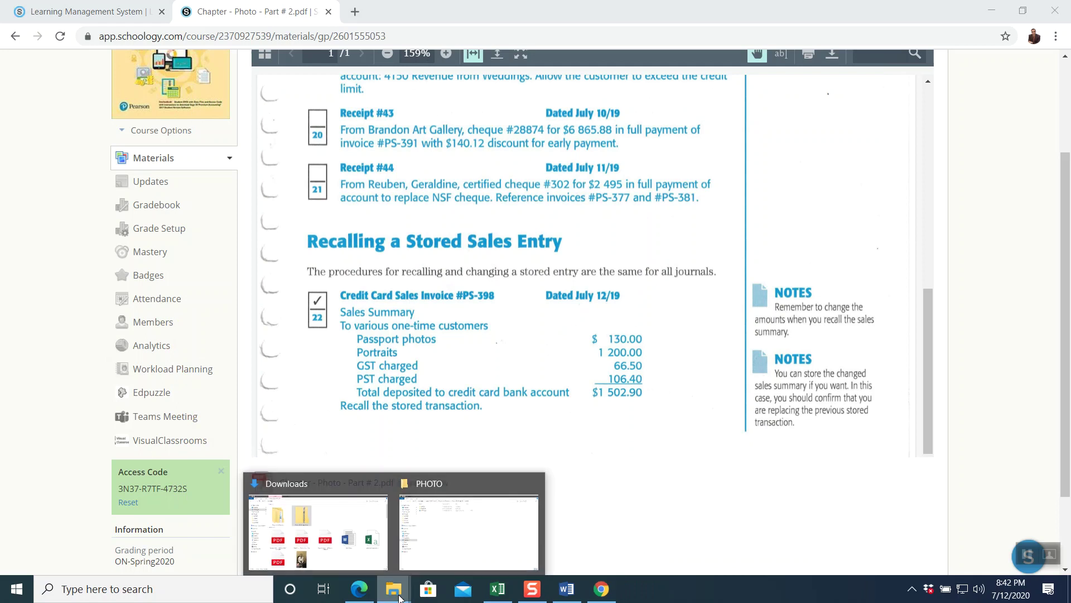
pyautogui.click(450, 484)
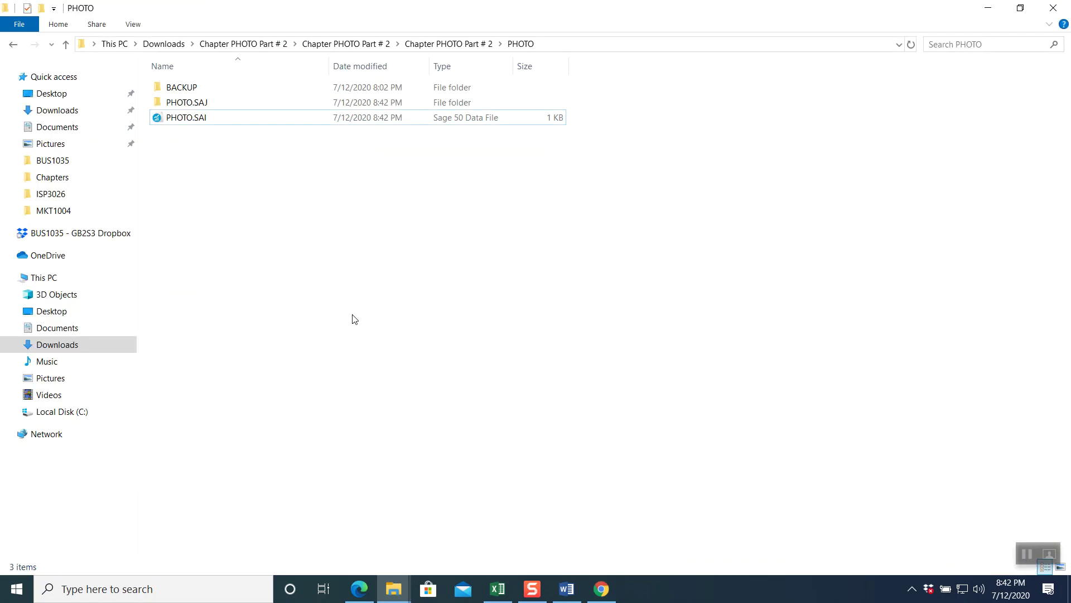
pyautogui.doubleClick(199, 89)
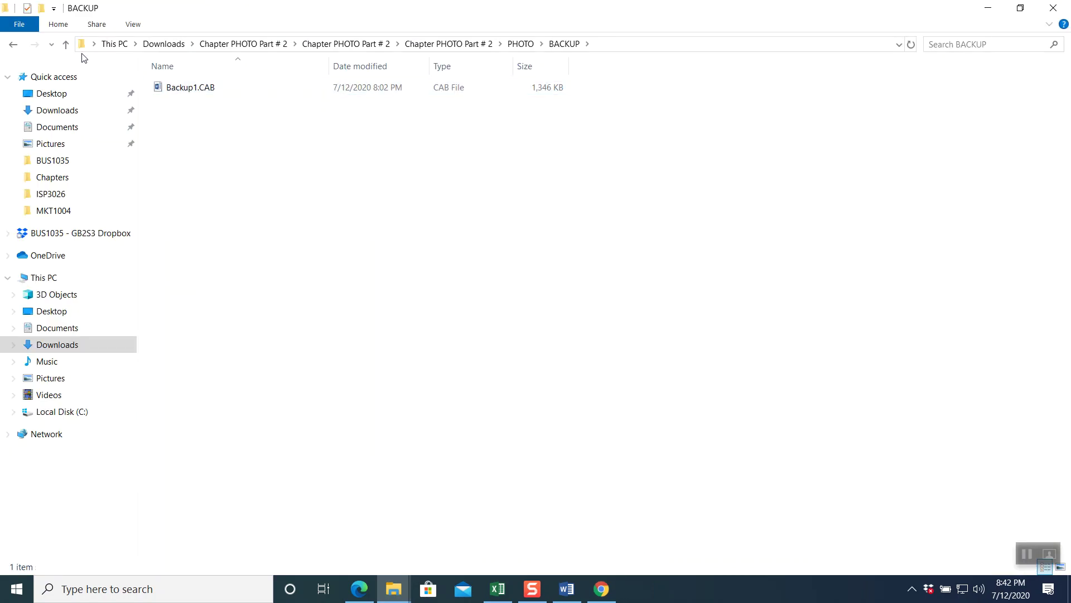
pyautogui.click(65, 44)
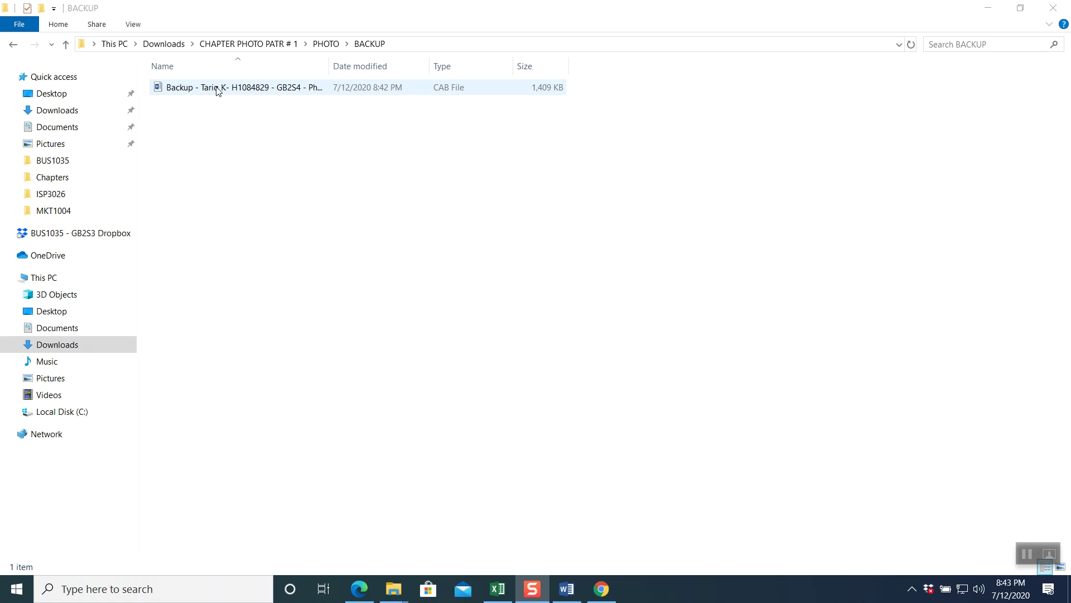
# - Rename the CAB backup to end in 'Photo Part # 2.docx', accepting the extension change
pyautogui.click(217, 90)
pyautogui.rightClick(217, 90)
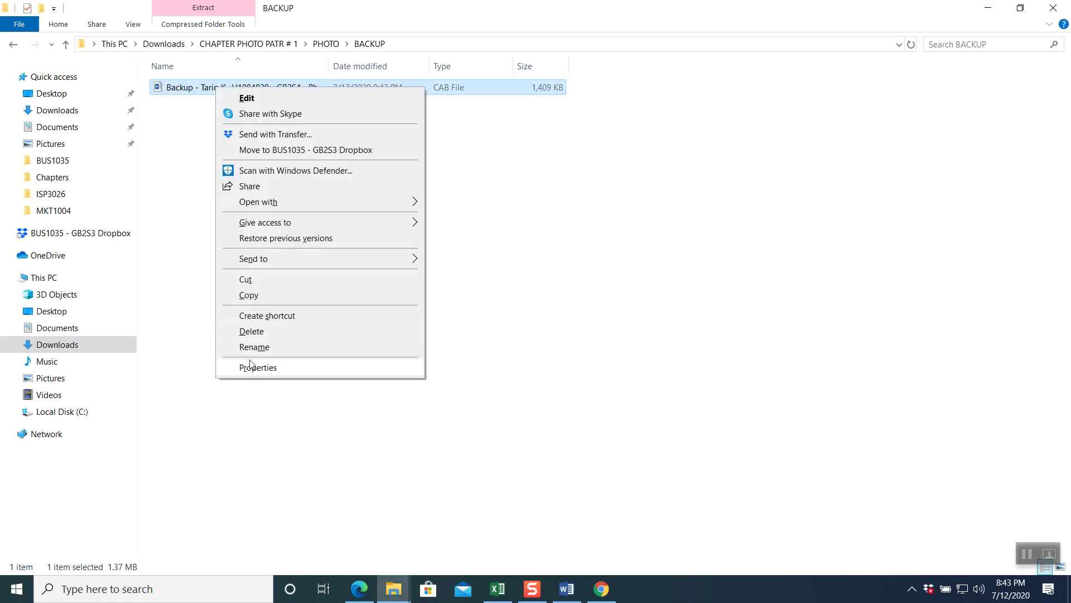
pyautogui.click(254, 347)
pyautogui.click(396, 89)
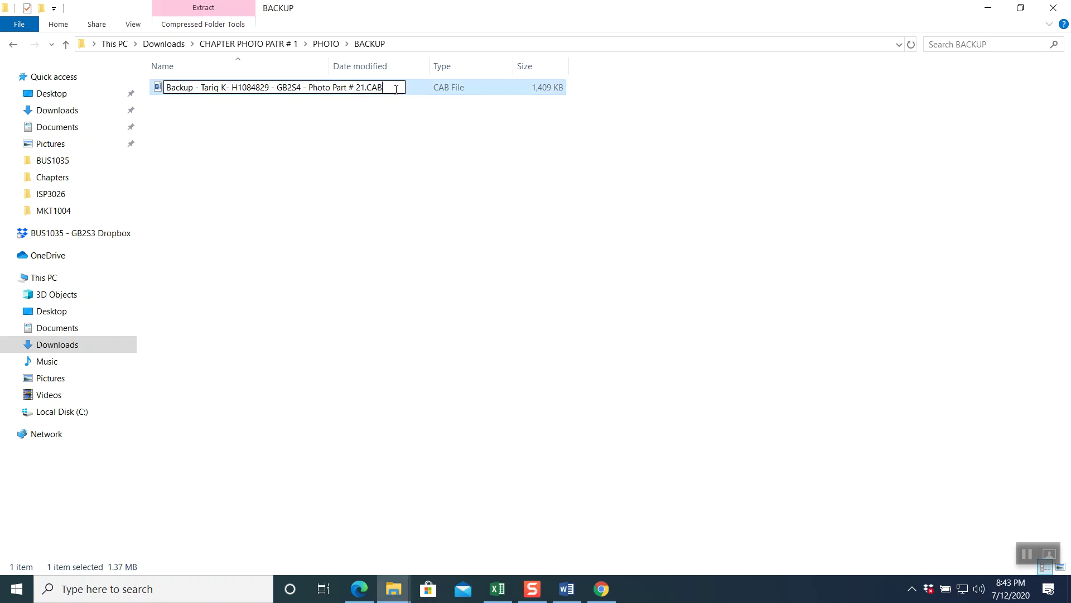
pyautogui.press('BackSpace')
pyautogui.press('BackSpace')
pyautogui.press('BackSpace')
pyautogui.write('docx')
pyautogui.click(365, 87)
pyautogui.press('BackSpace')
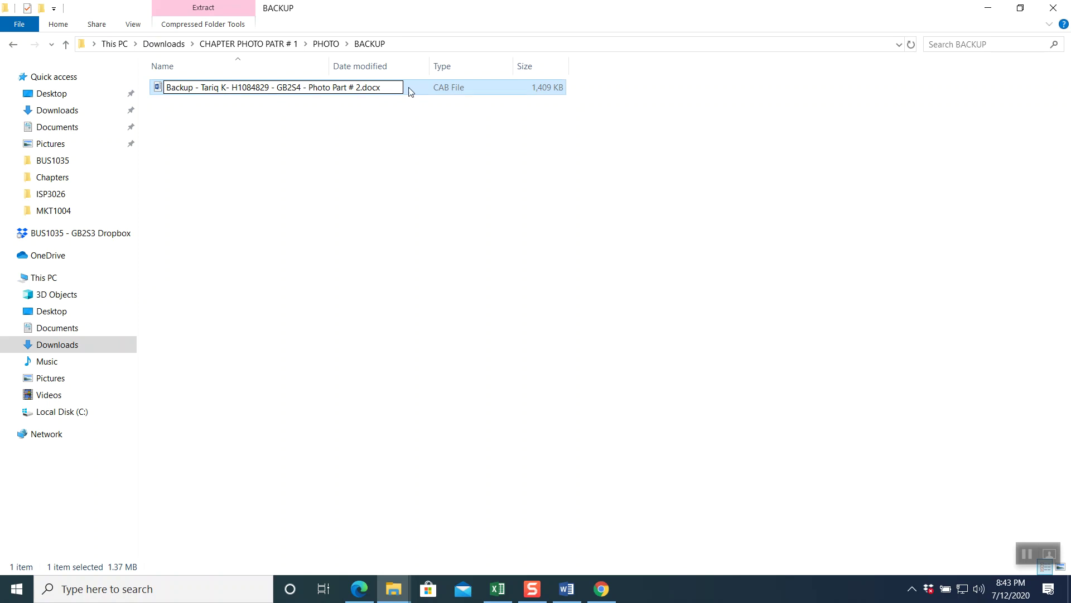
pyautogui.press('Return')
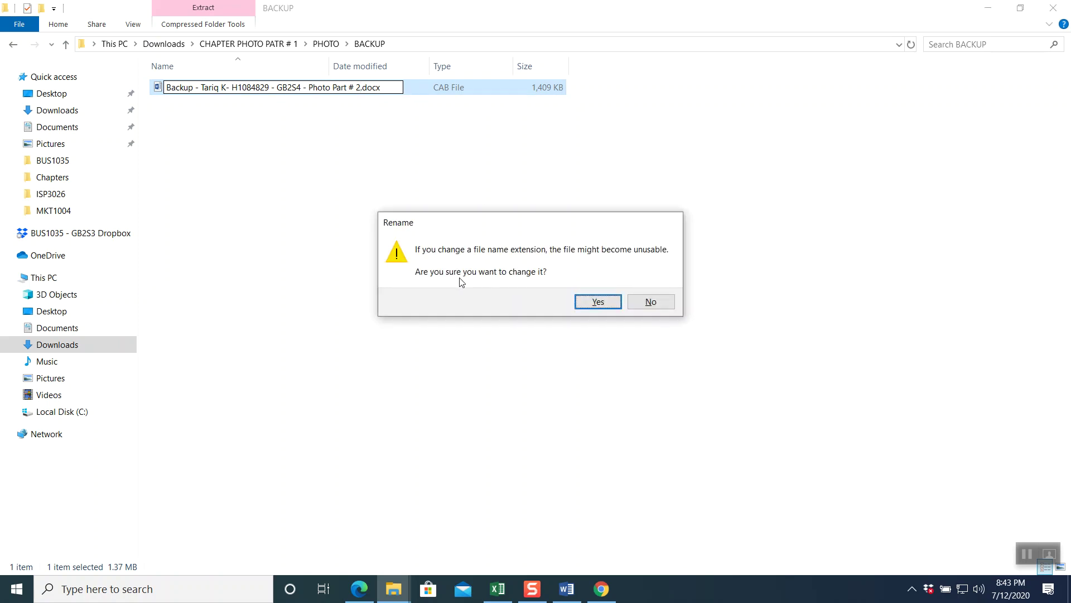
pyautogui.click(595, 304)
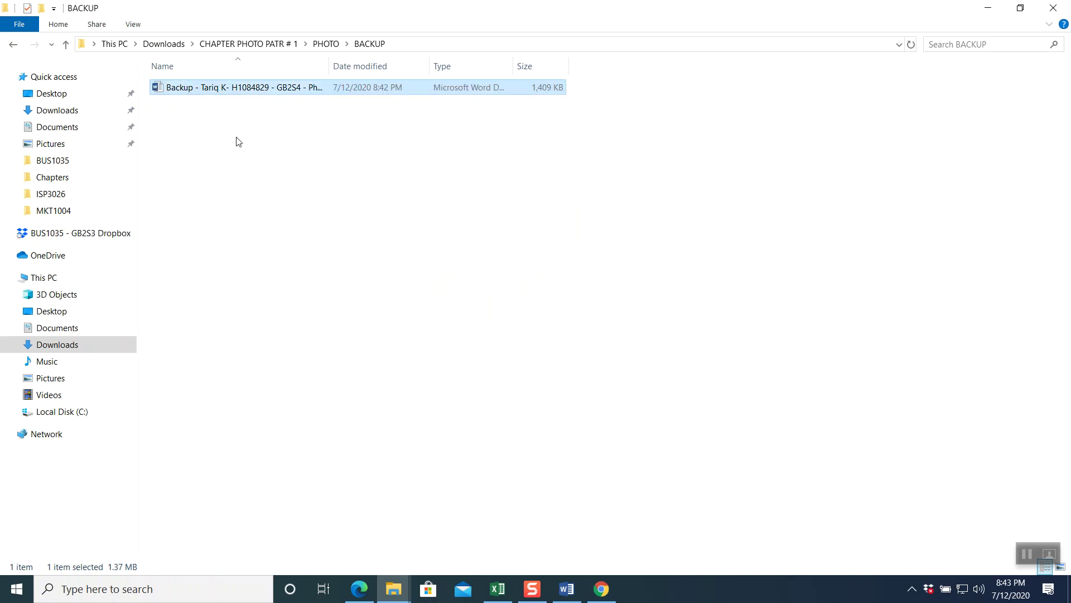